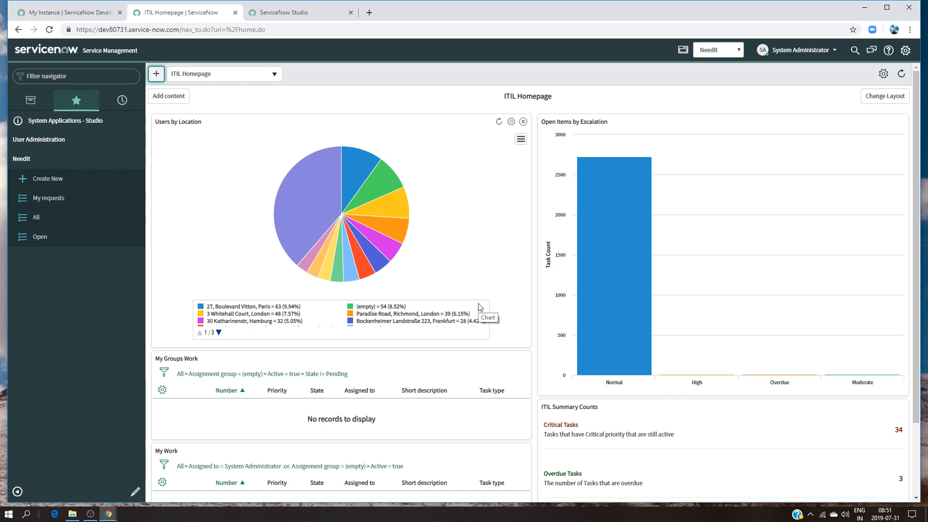
Open the first request in the list of all NeedIt records and review its short description before returning to the list
click(60, 13)
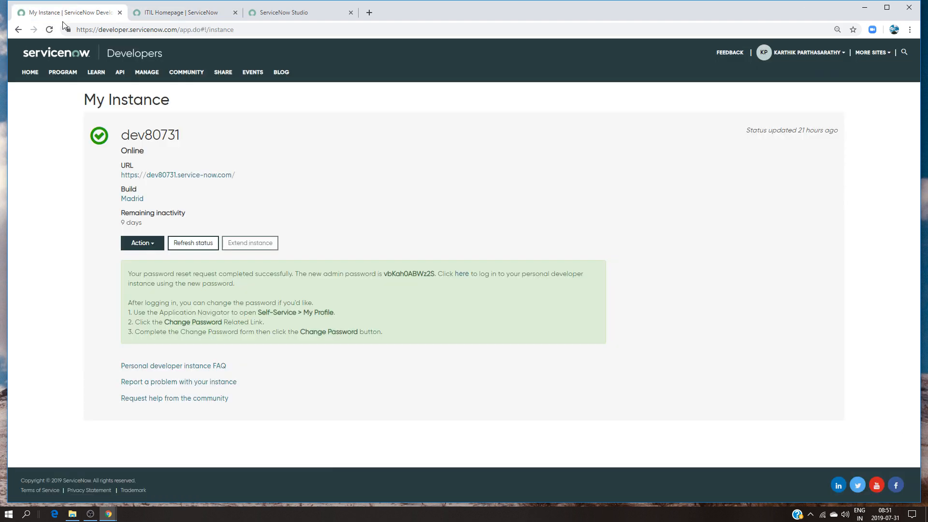
click(154, 13)
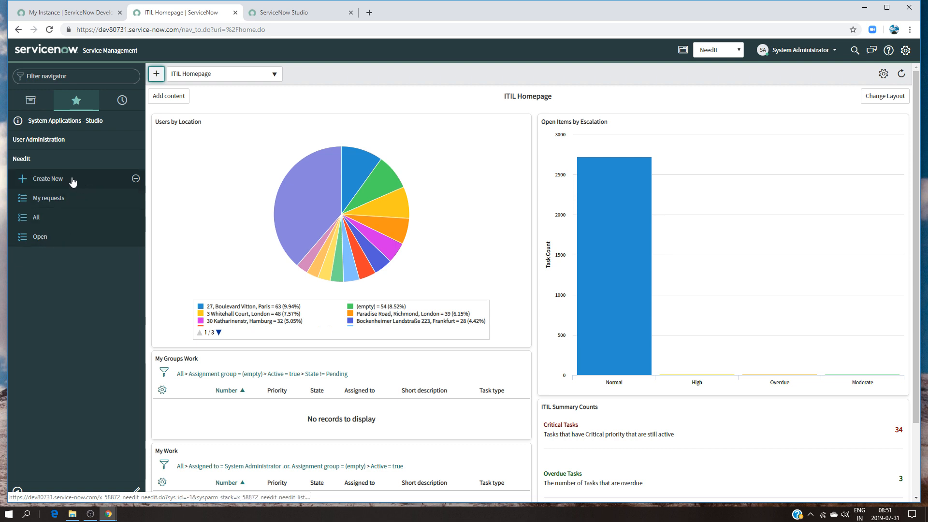
click(62, 220)
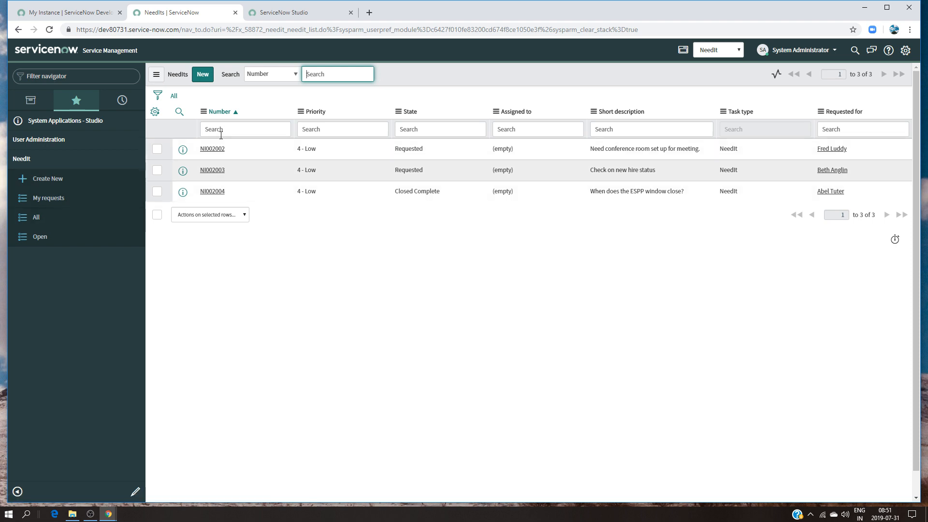
click(213, 149)
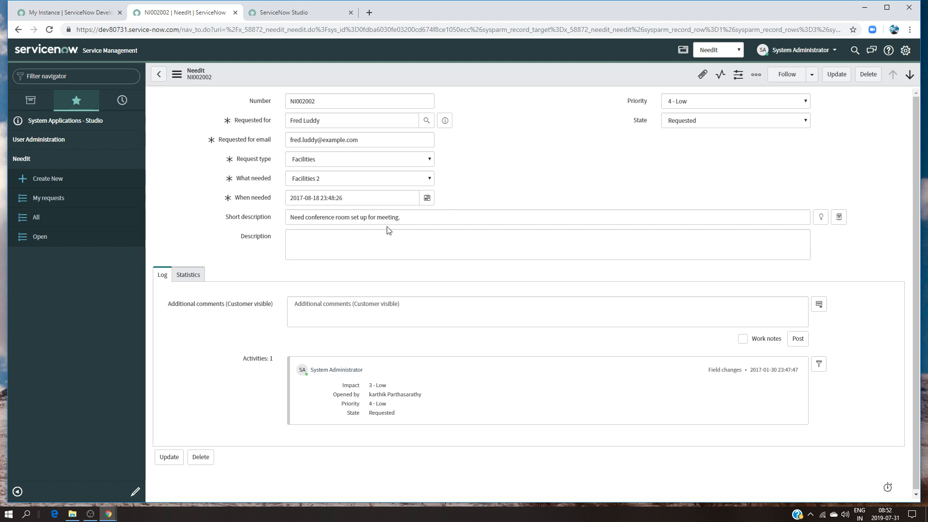
drag(422, 217, 248, 224)
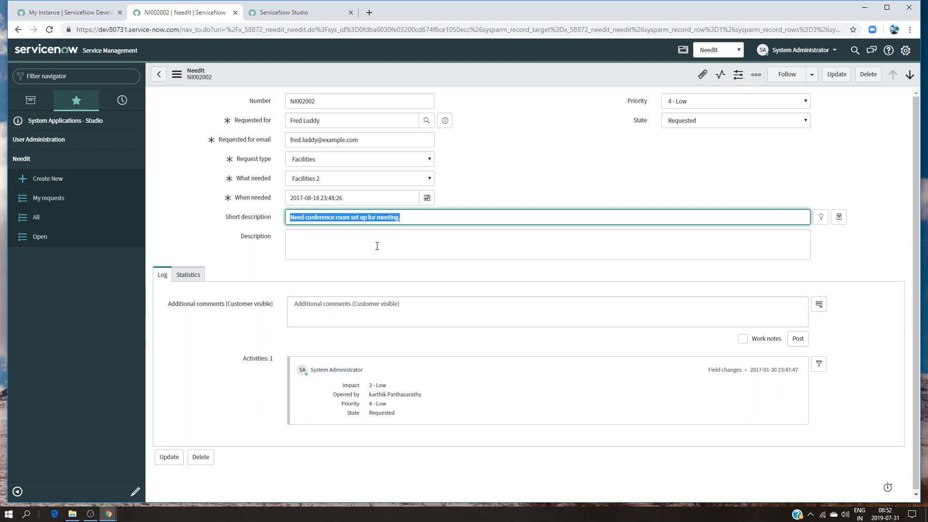
click(705, 120)
click(593, 142)
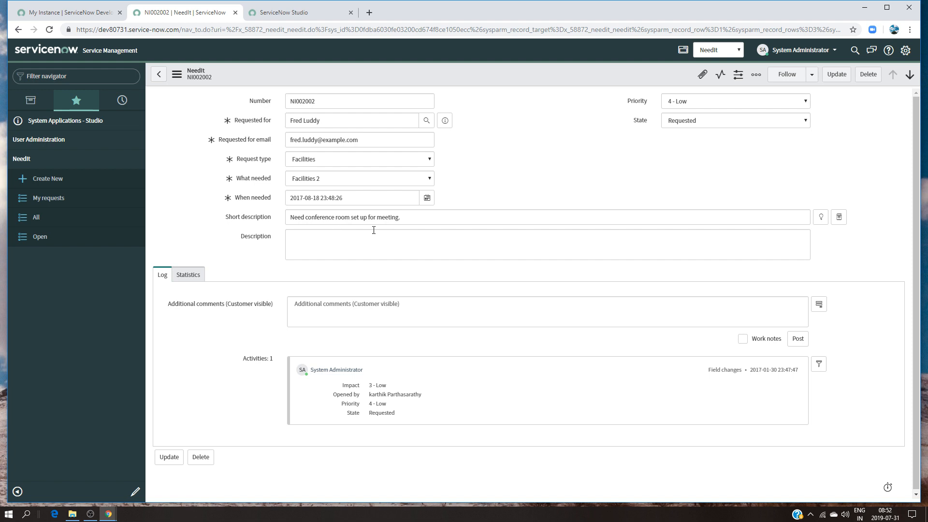
drag(435, 217, 231, 229)
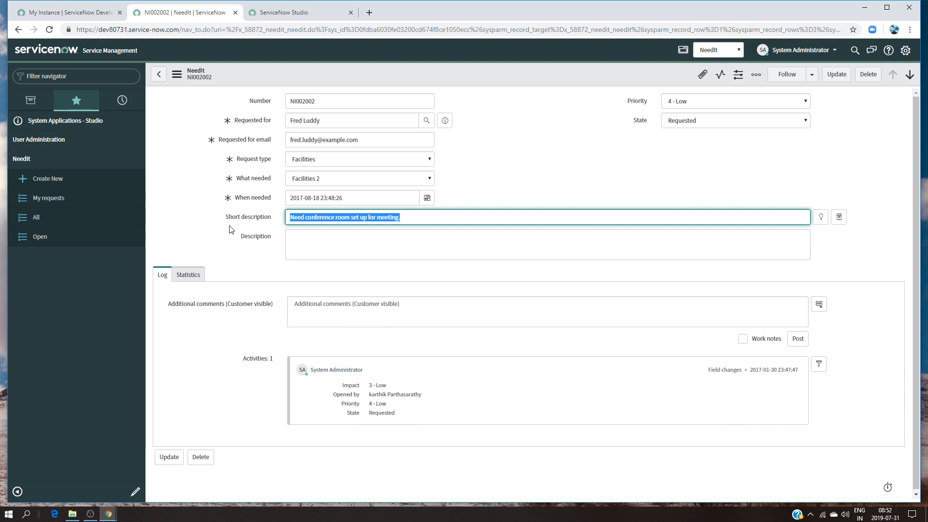
click(202, 141)
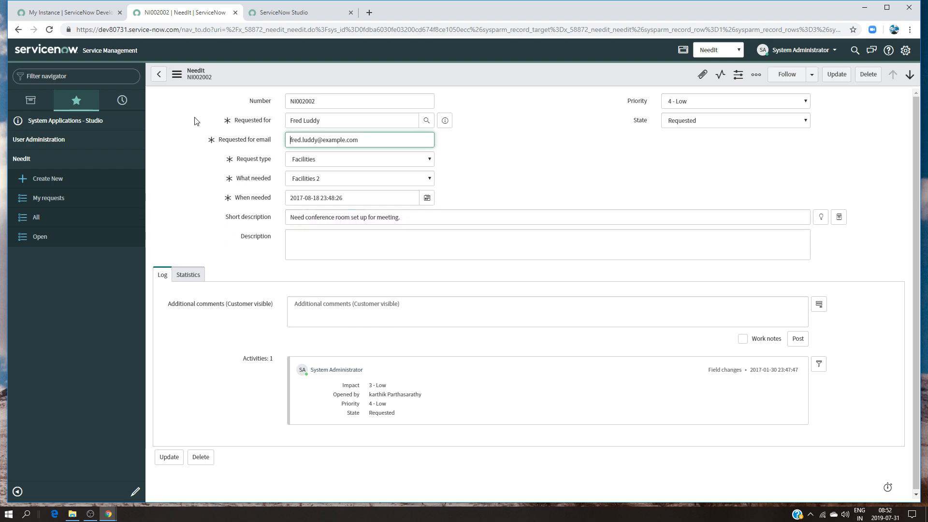
click(159, 74)
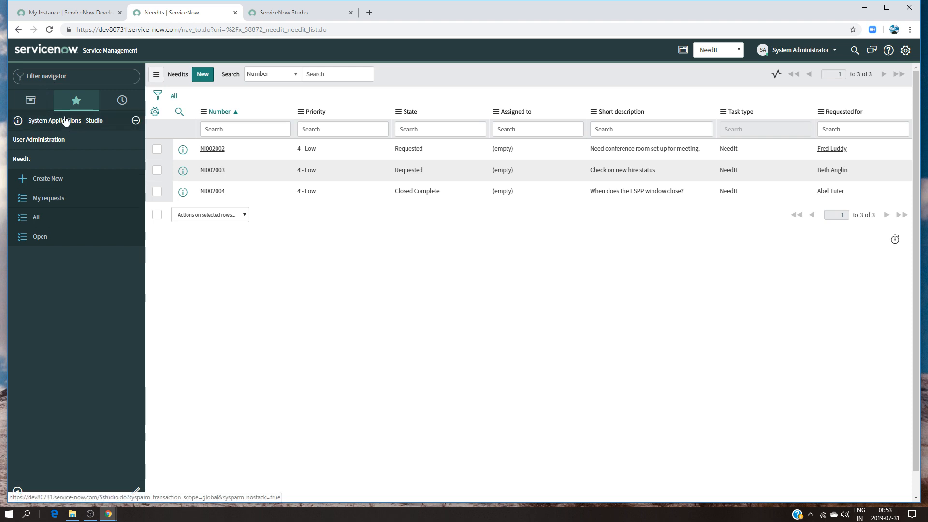
Open the NeedIt application in Studio and start a new application file of type Role
click(102, 124)
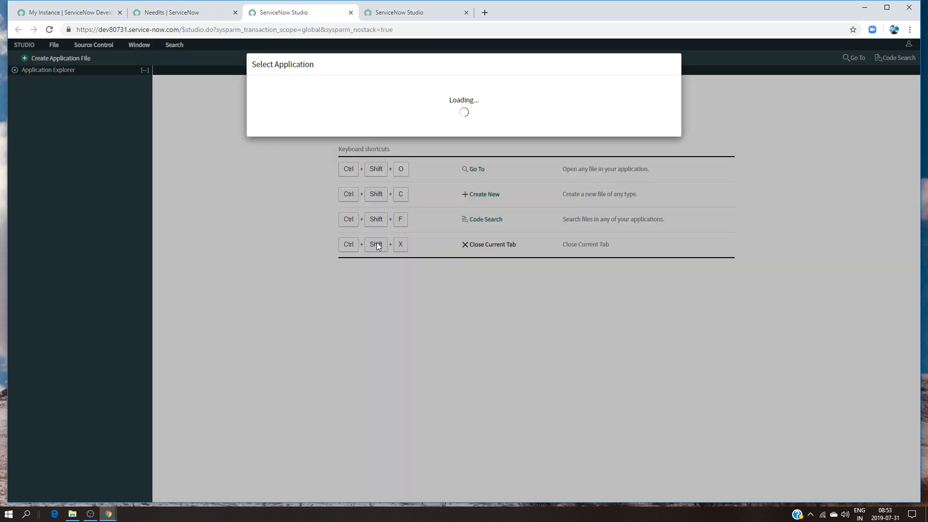
click(314, 168)
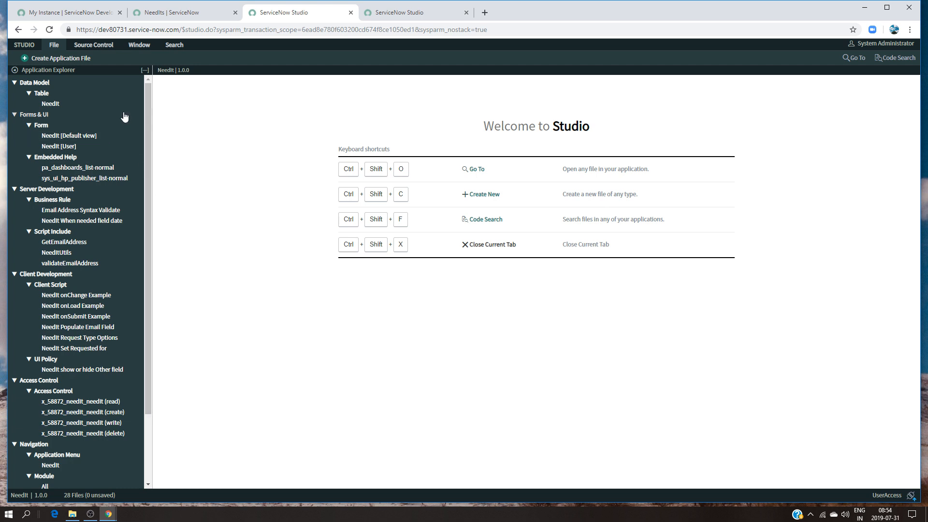
click(61, 62)
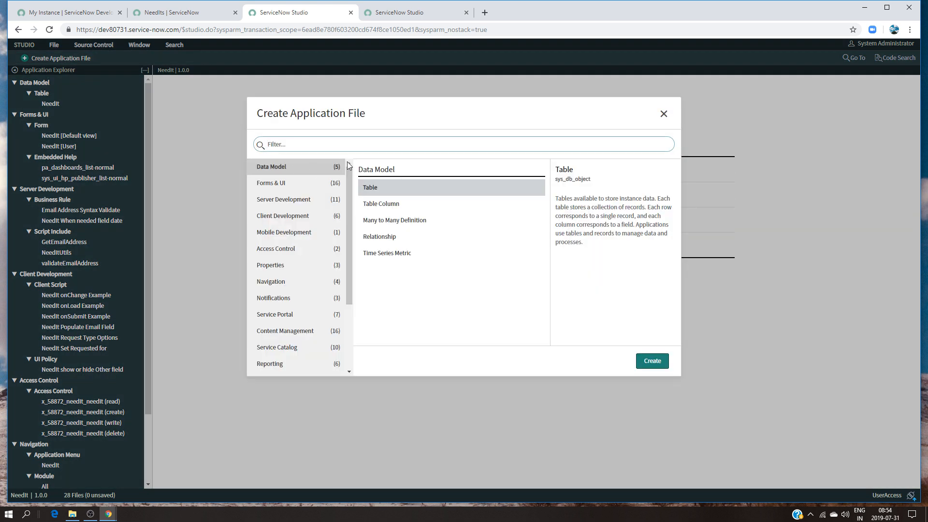
text(role)
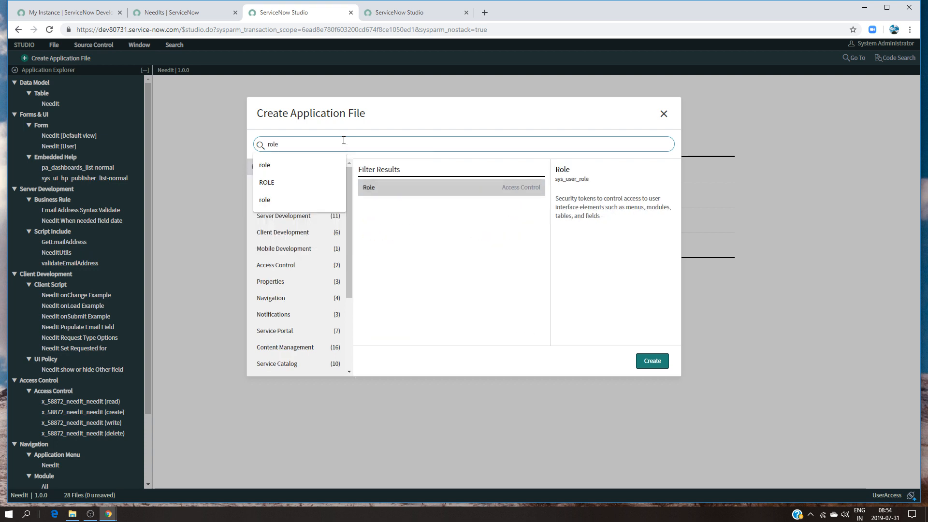
click(647, 362)
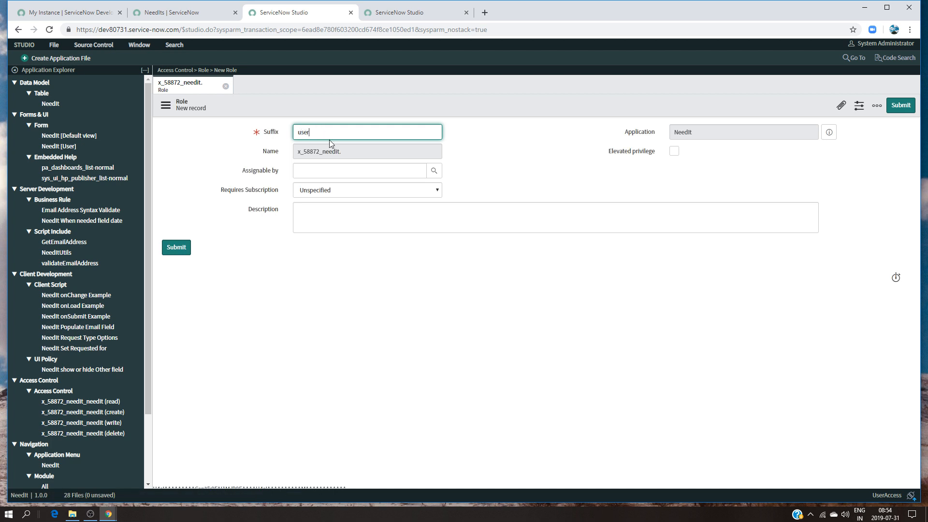
Create the role with the suffix user and the description "Needit users", and submit it
click(318, 220)
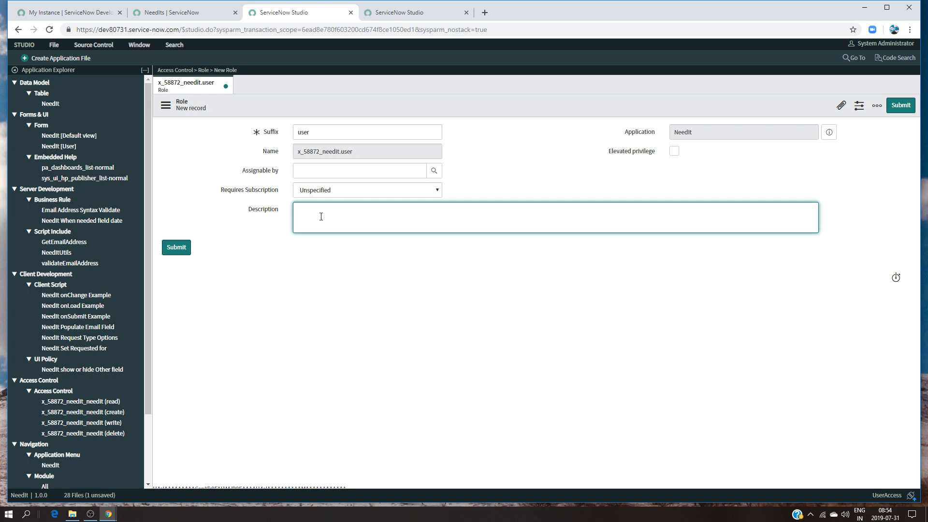
text(Needit users)
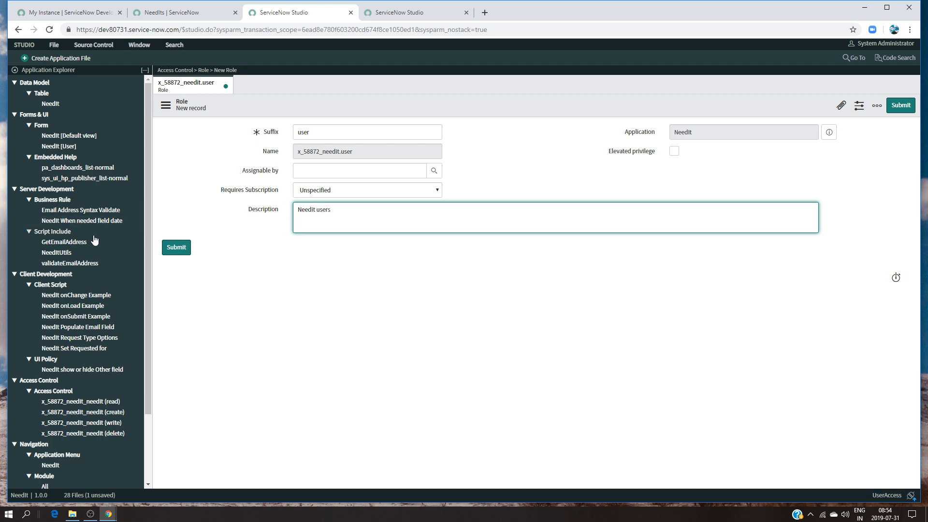
click(185, 251)
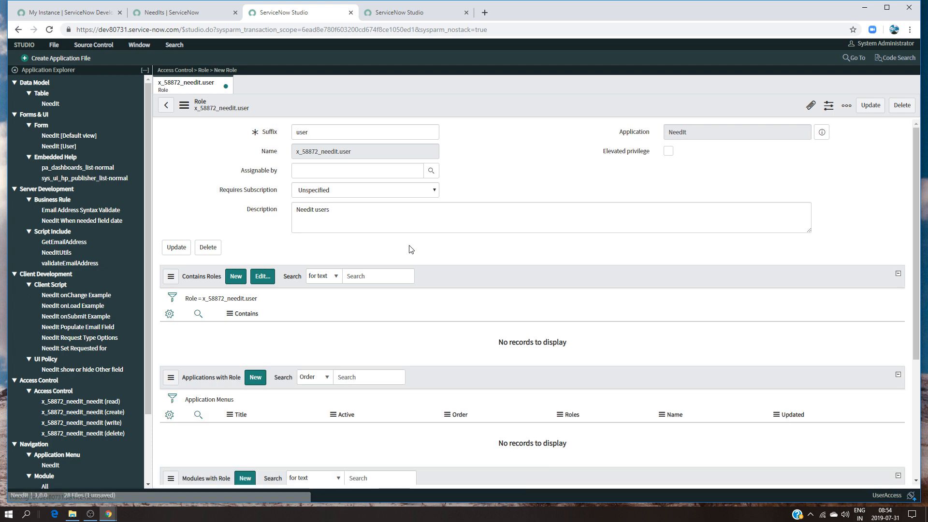
Start a second Role application file and set its suffix to admin
click(49, 59)
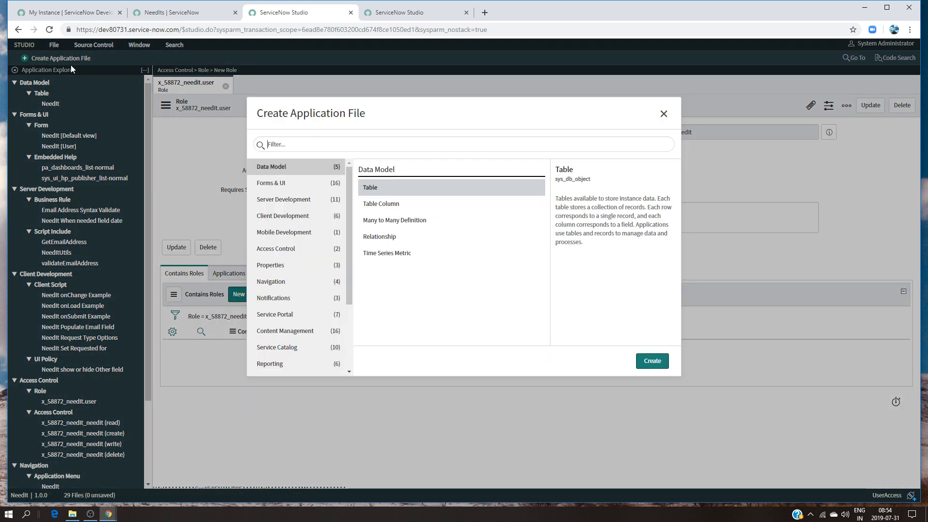
text(role)
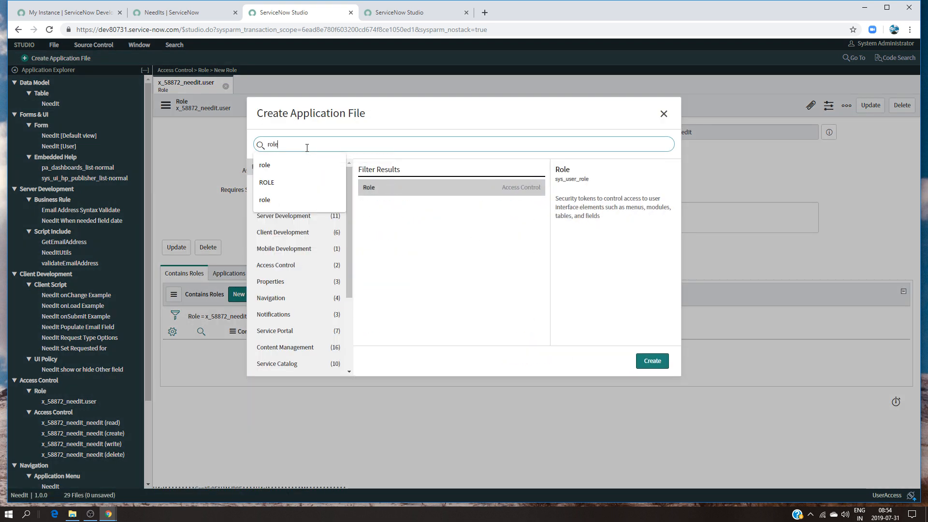
click(649, 363)
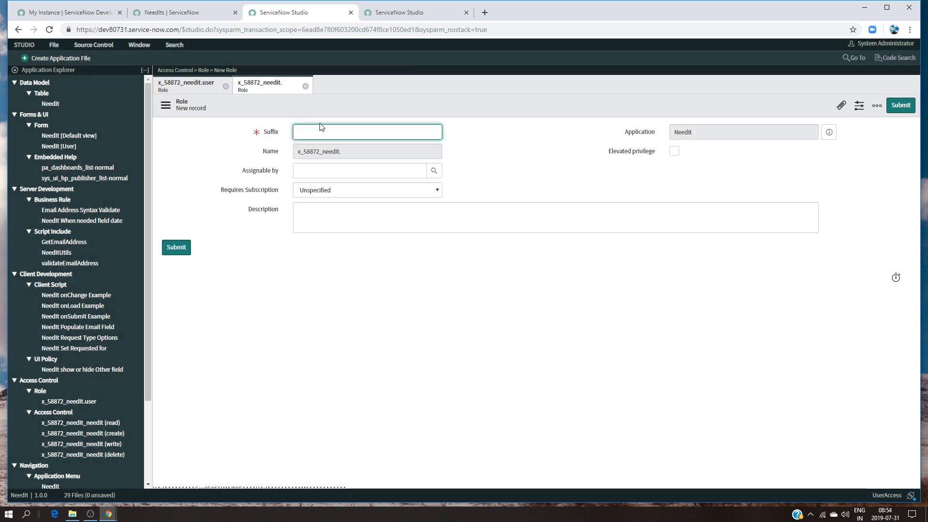
text(admin)
Describe the admin role as "needit admin users" and submit it
click(313, 216)
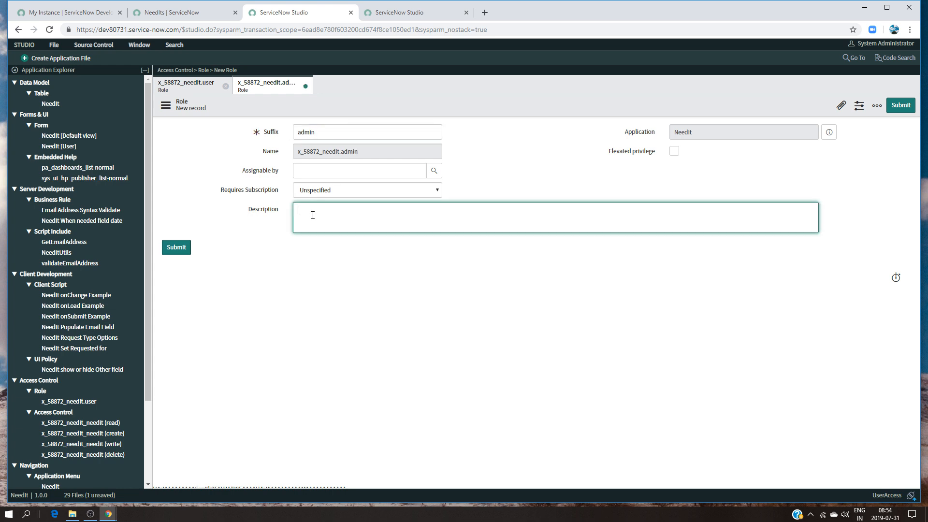
text(needit admin users)
click(182, 249)
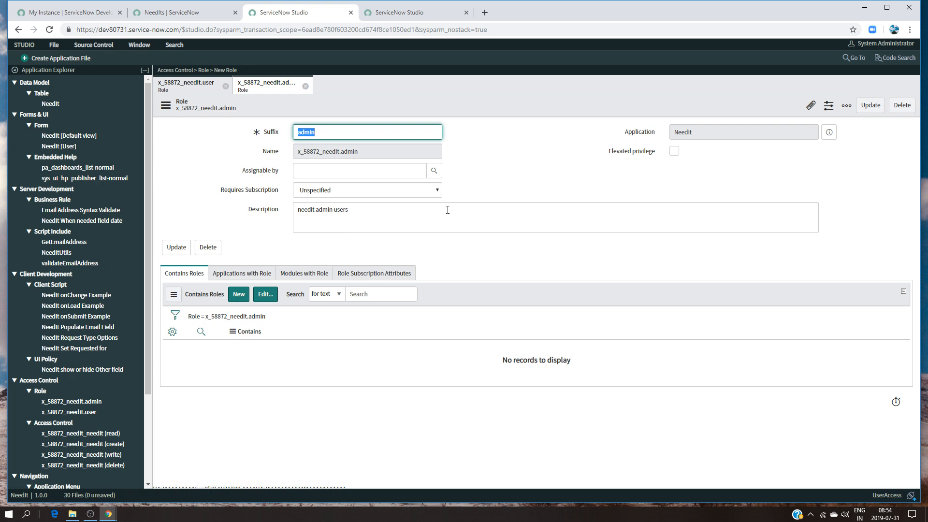
Check the new roles in the application explorer, then close both role records and Studio
drag(144, 285, 153, 406)
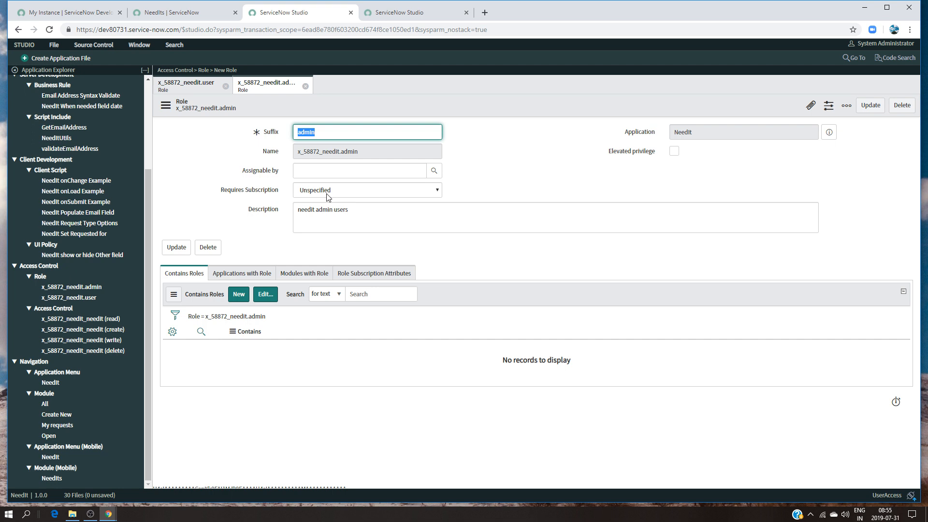
click(306, 86)
click(225, 86)
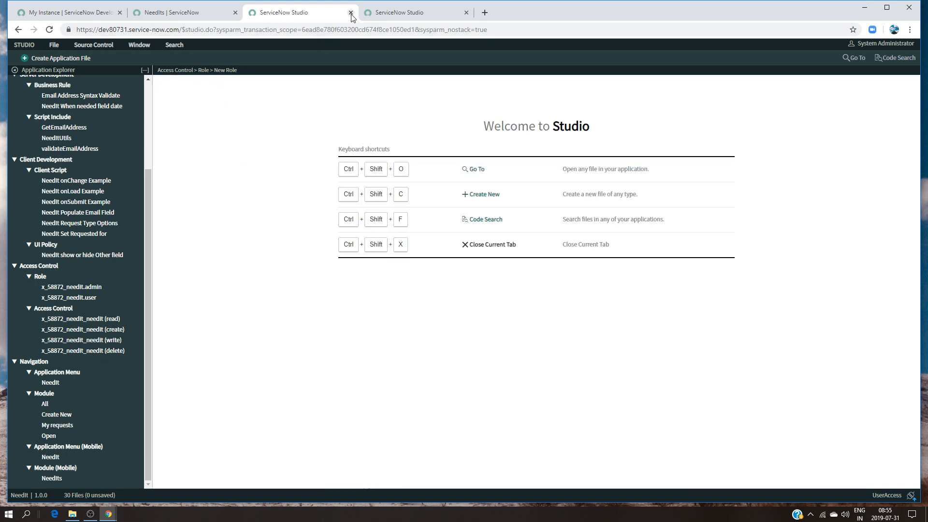
click(351, 13)
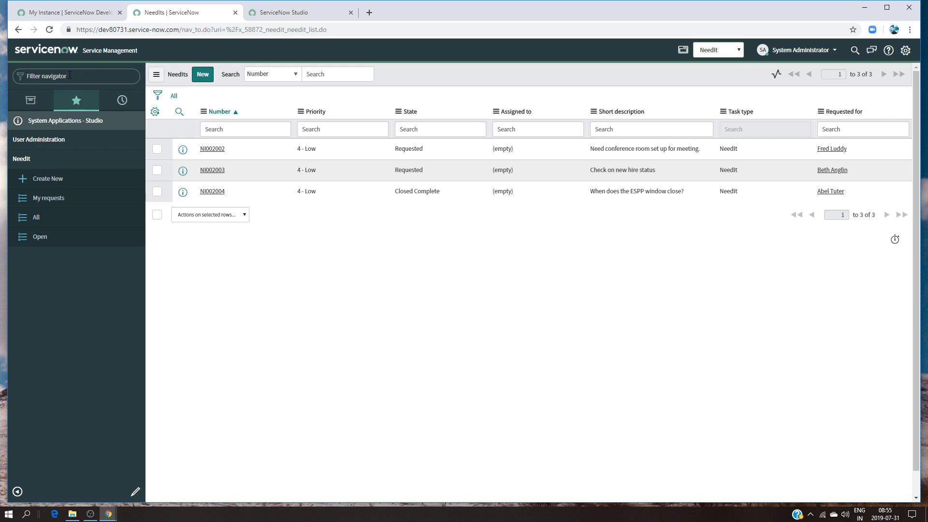
Open the Groups list under User Administration and start a new group record
click(83, 140)
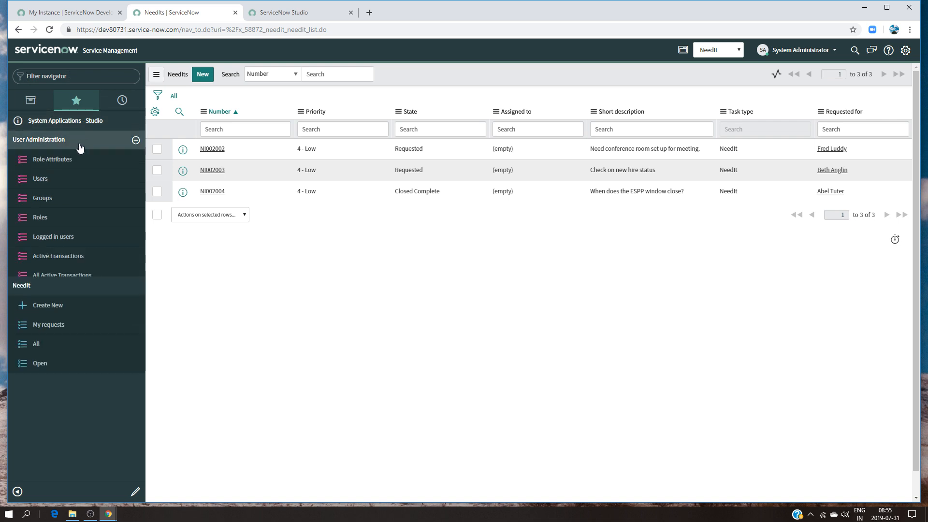
click(47, 205)
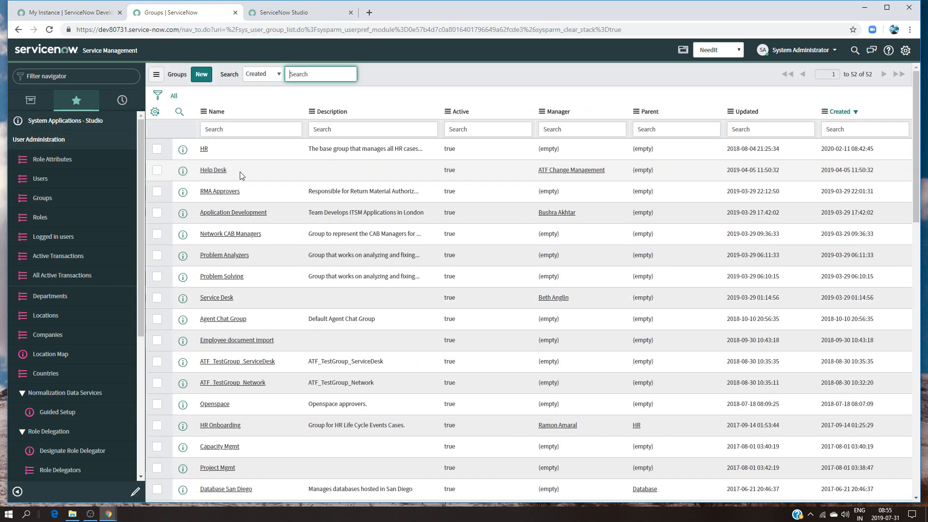
click(201, 75)
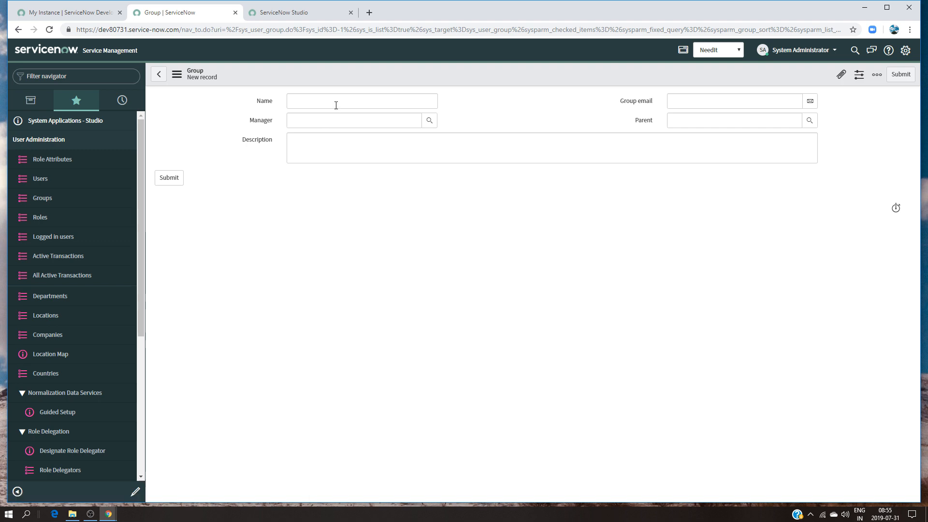
click(339, 101)
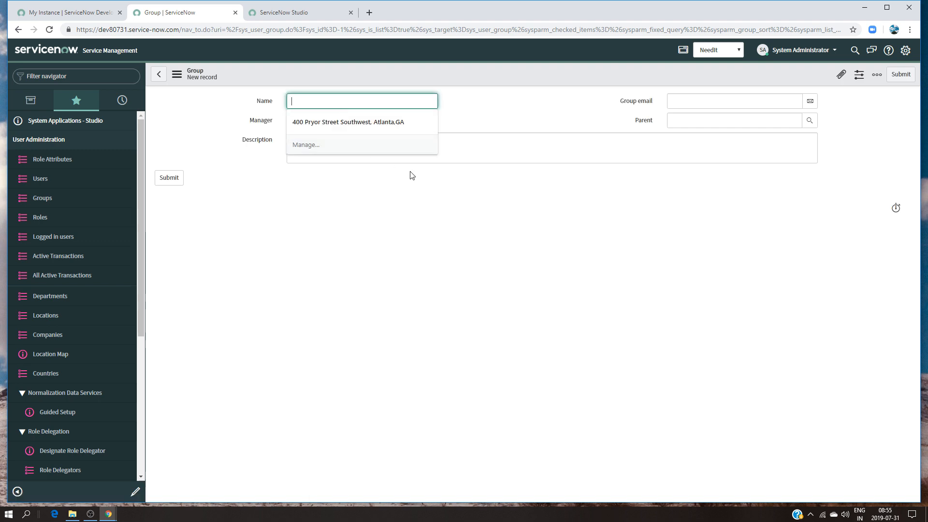
Name the new group "Needit User"
text(n)
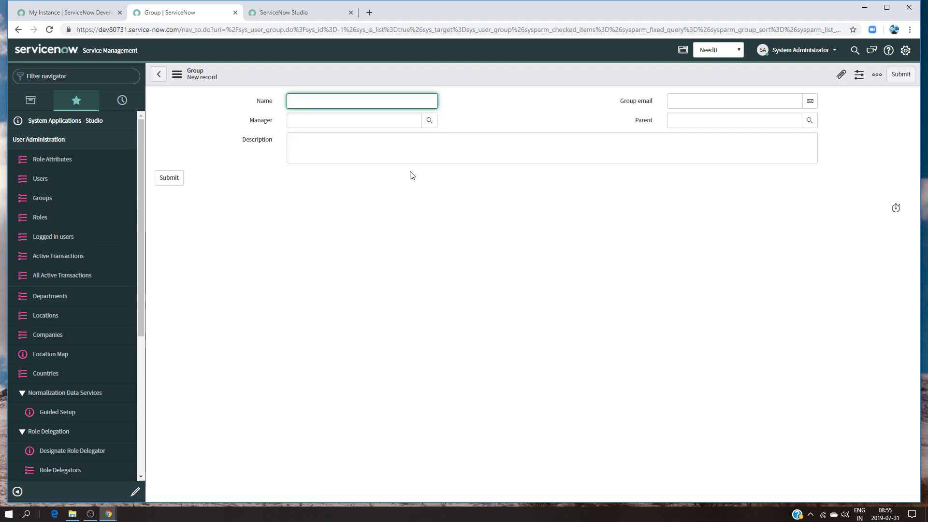
text(user)
key(BackSpace)
key(BackSpace)
text(Needit User)
Assign System Administrator as the manager of the Needit User group
click(347, 140)
click(354, 122)
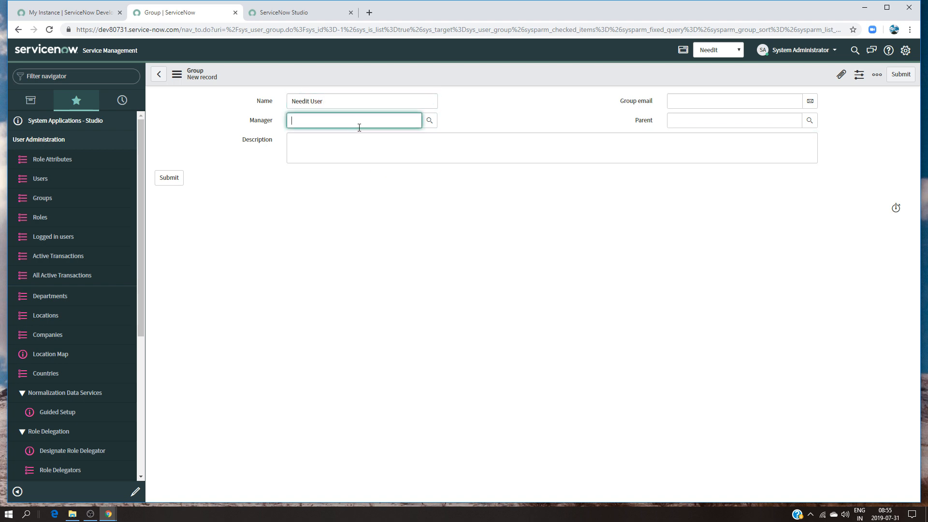
text(sys)
click(348, 143)
click(491, 149)
Fill in the group's email address for the Needit User group
click(691, 98)
text(needit)
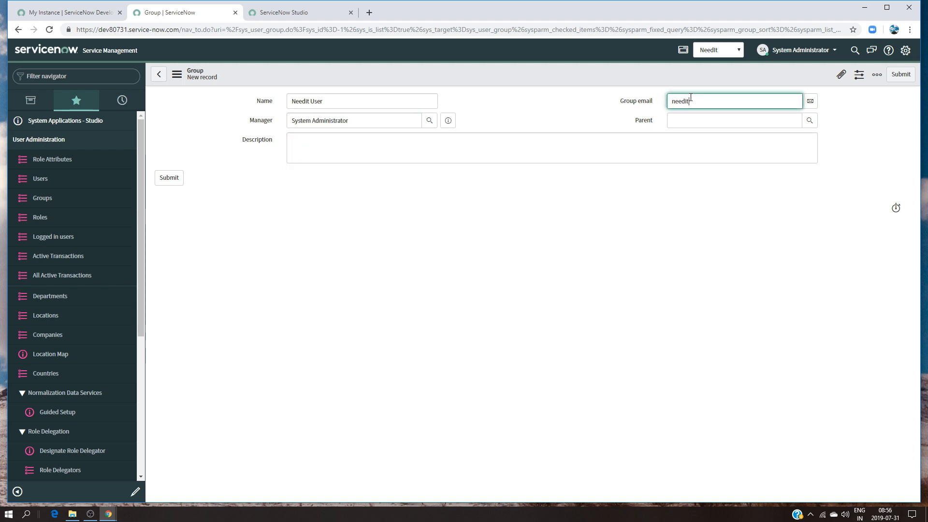
text(user@example.com)
Reuse the group's name to set its description to "Needit User Group", and submit the record
click(630, 154)
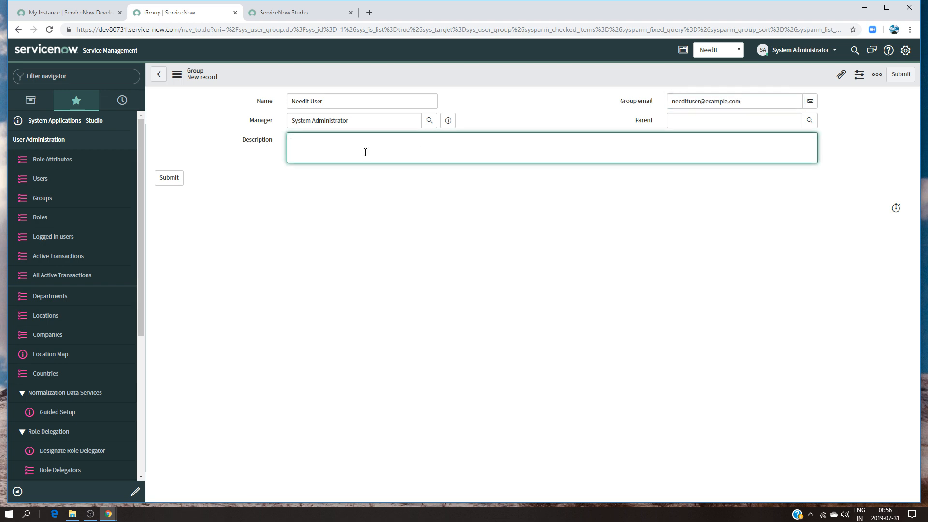
drag(355, 99, 231, 101)
key(ctrl+c)
click(305, 143)
key(ctrl+v)
text(H)
key(BackSpace)
text(Group)
click(169, 178)
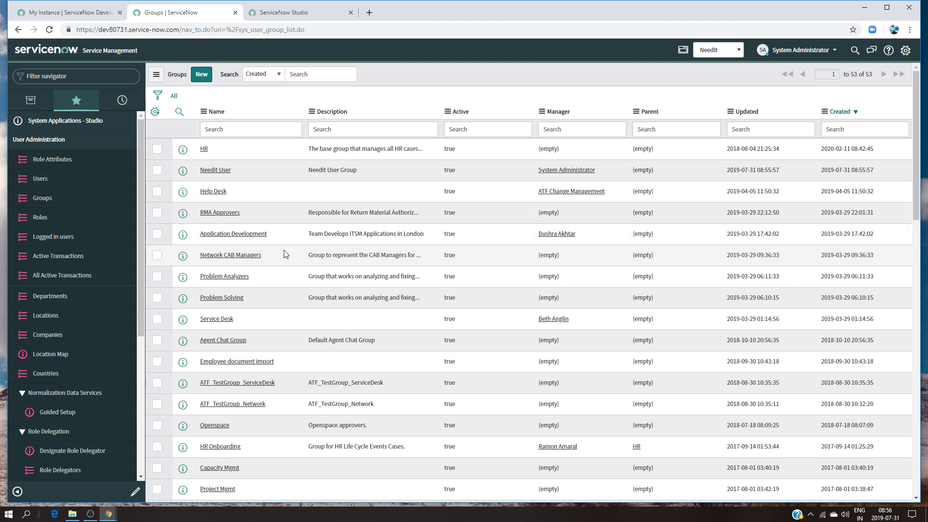
Start a new group record and name it "Needit Admin"
click(202, 74)
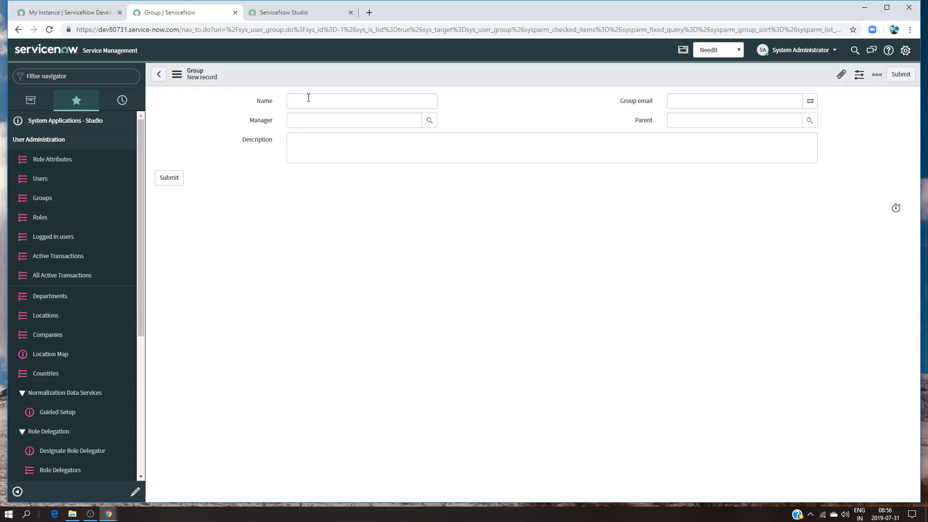
click(310, 100)
text(Adm)
key(BackSpace)
key(BackSpace)
text(Ned)
text(eed)
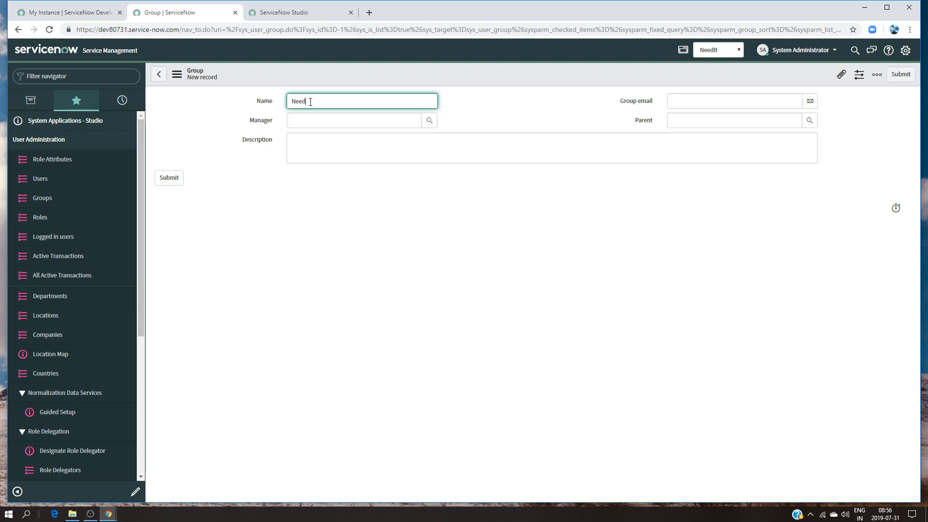
text(It Ad)
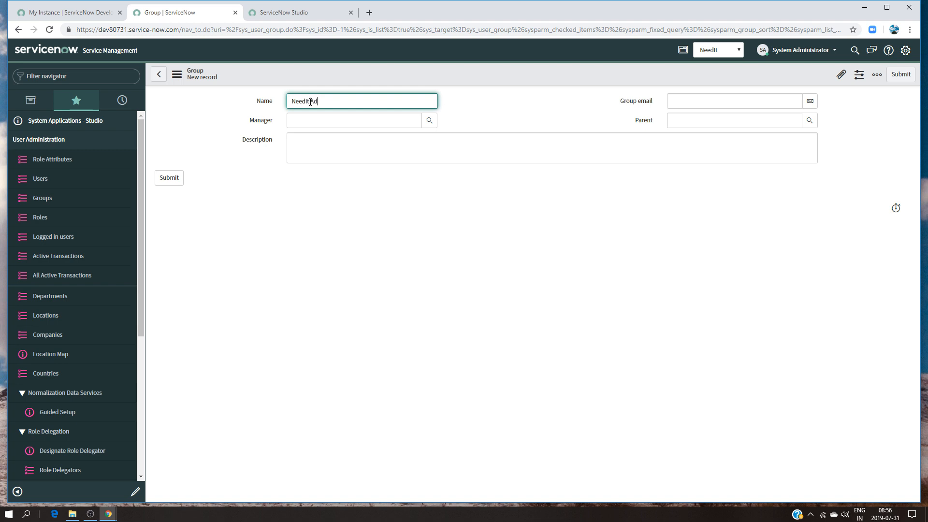
text(min)
Assign System Administrator as the manager of the Needit Admin group
click(323, 137)
click(322, 122)
text(sys)
click(326, 144)
Fill in the group's email address for the Needit Admin group
click(700, 97)
text(ne)
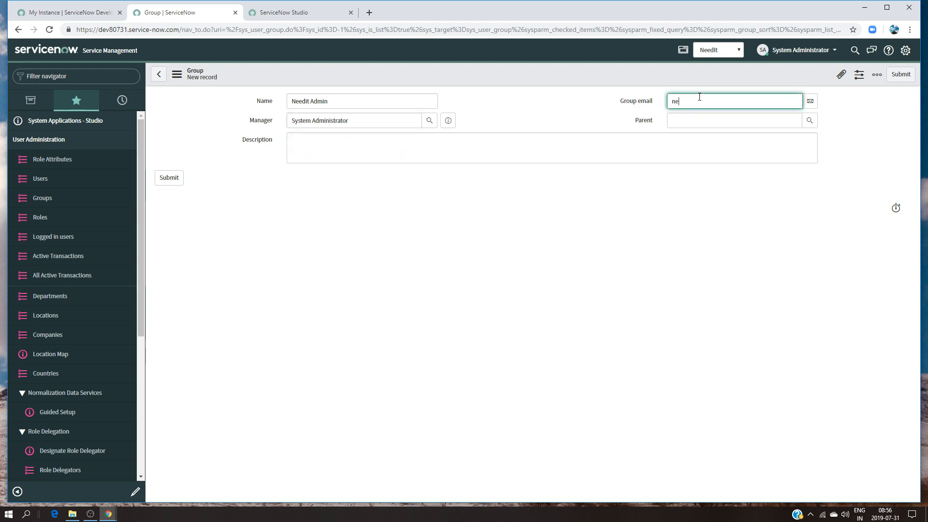
text(editadmin@example.com)
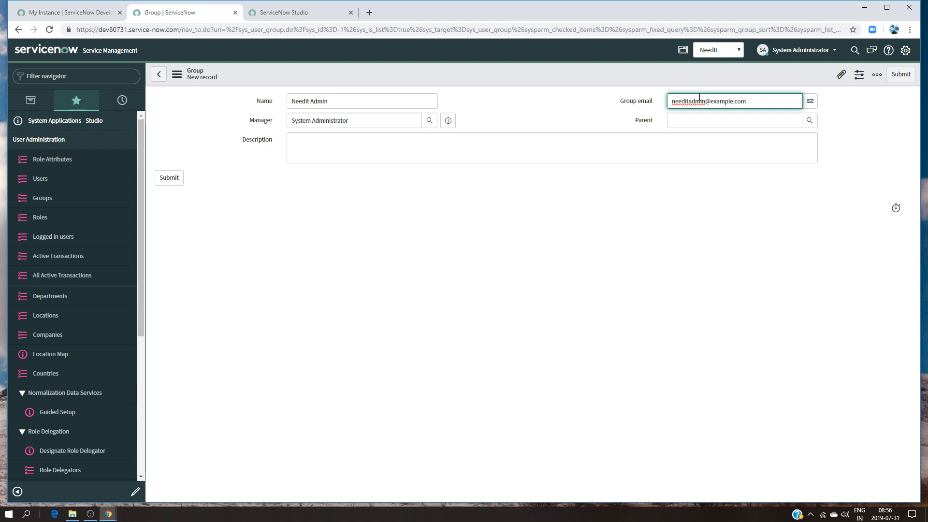
Reuse the group's name to set its description to "Needit Admin Group"
click(399, 145)
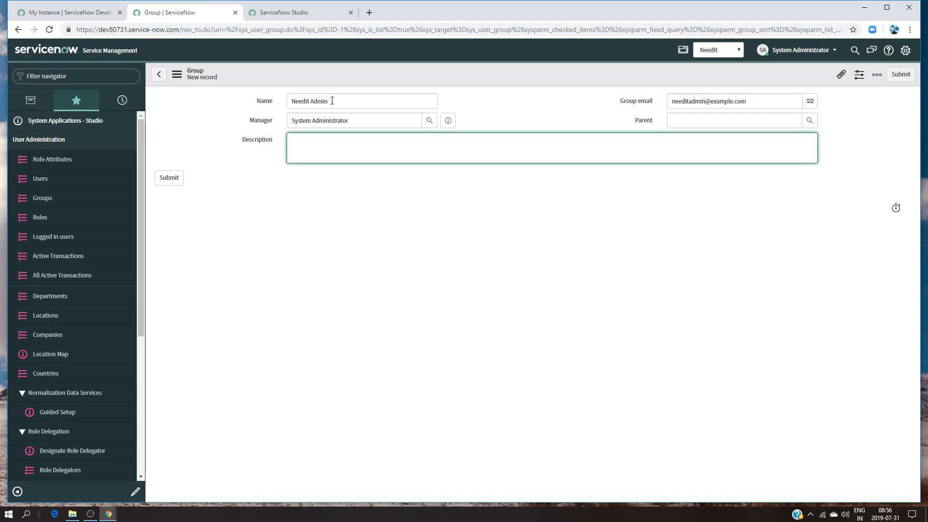
drag(329, 102, 228, 101)
key(ctrl+c)
click(318, 140)
key(ctrl+v)
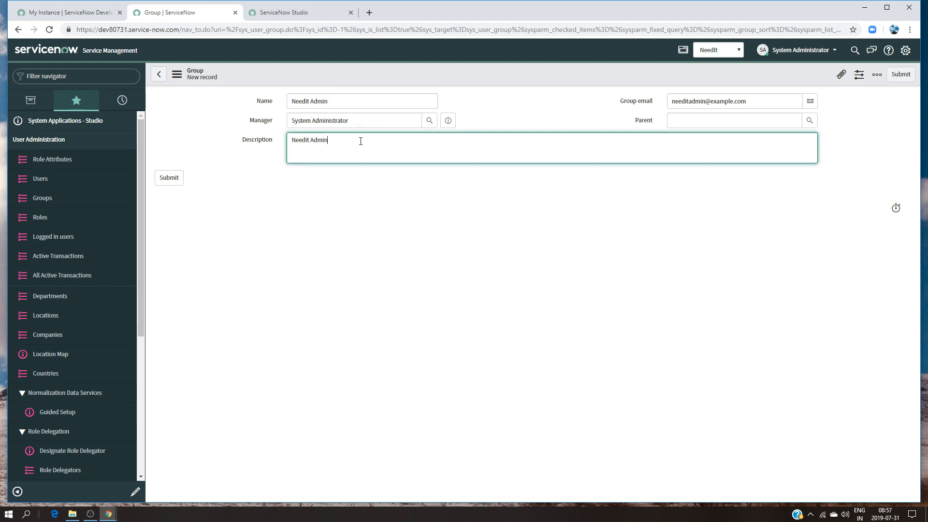
text(Gropu)
key(BackSpace)
key(BackSpace)
text(up)
Set Needit User as the parent of the Needit Admin group and submit the record
click(694, 123)
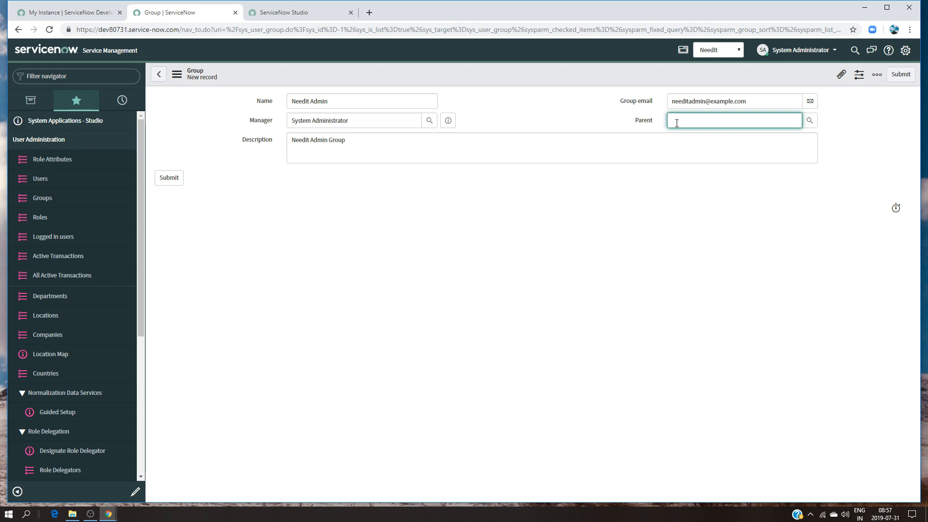
text(nee)
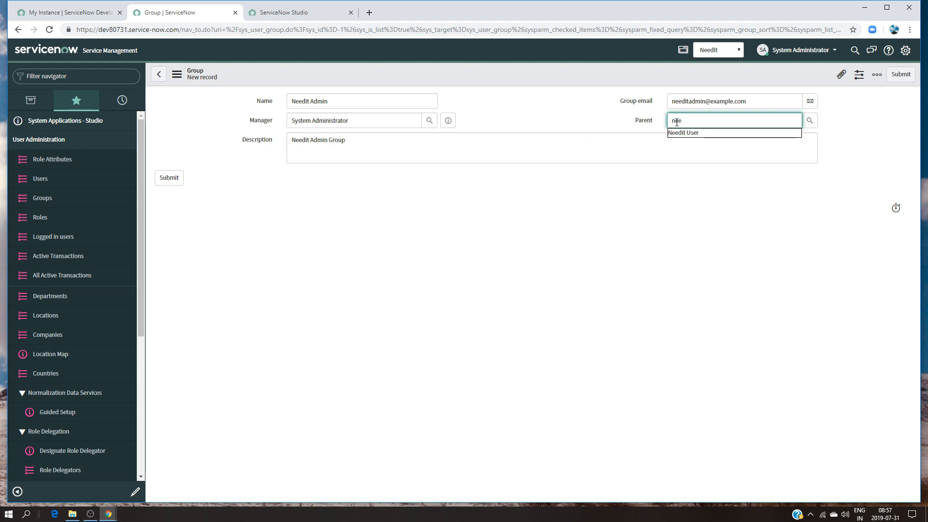
click(689, 133)
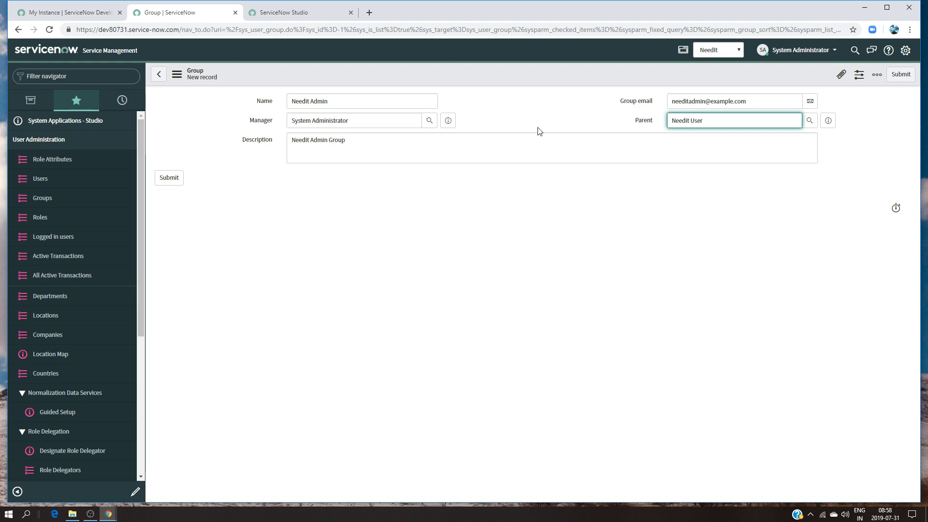
click(93, 143)
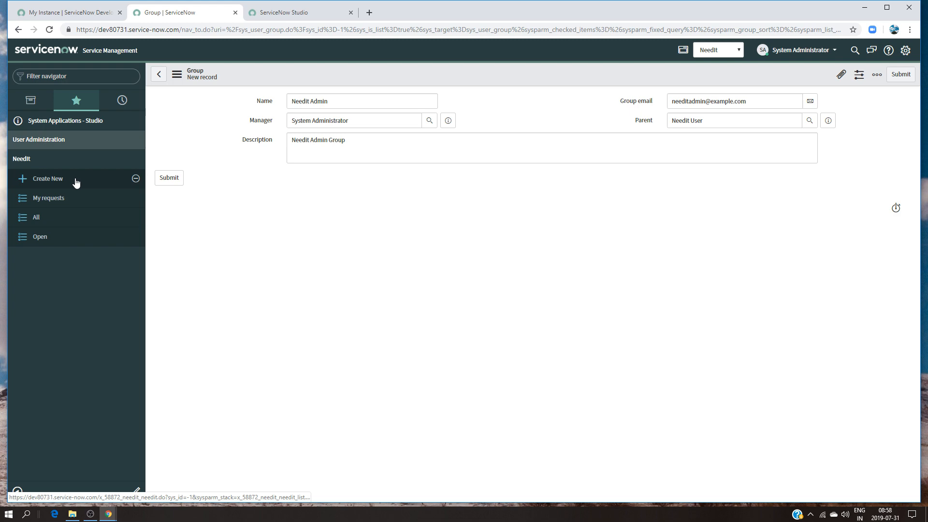
click(168, 180)
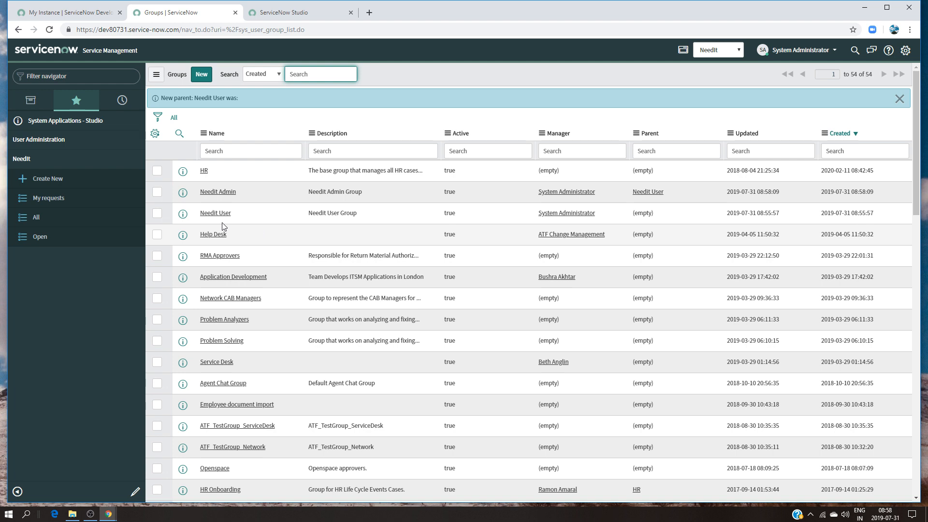
Rename the Needit User group to "Needit Users" and update the record
click(211, 213)
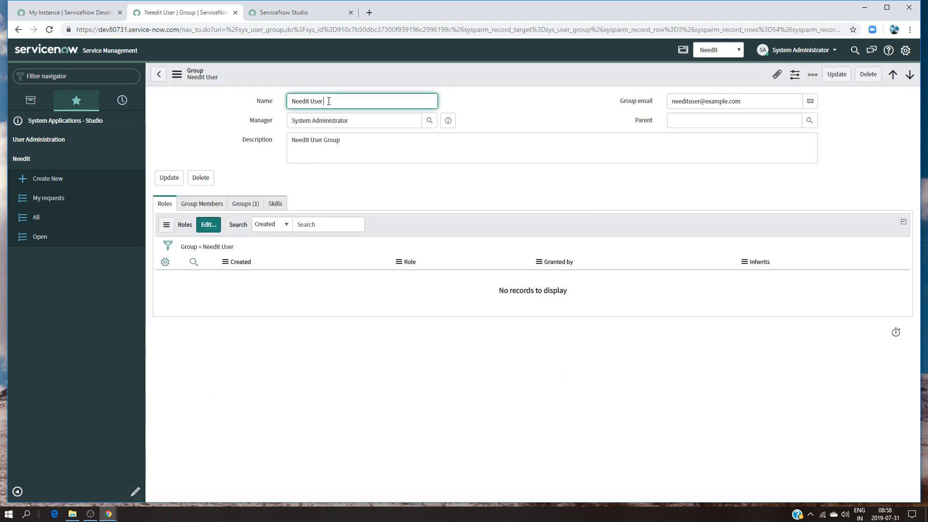
text(s)
click(837, 74)
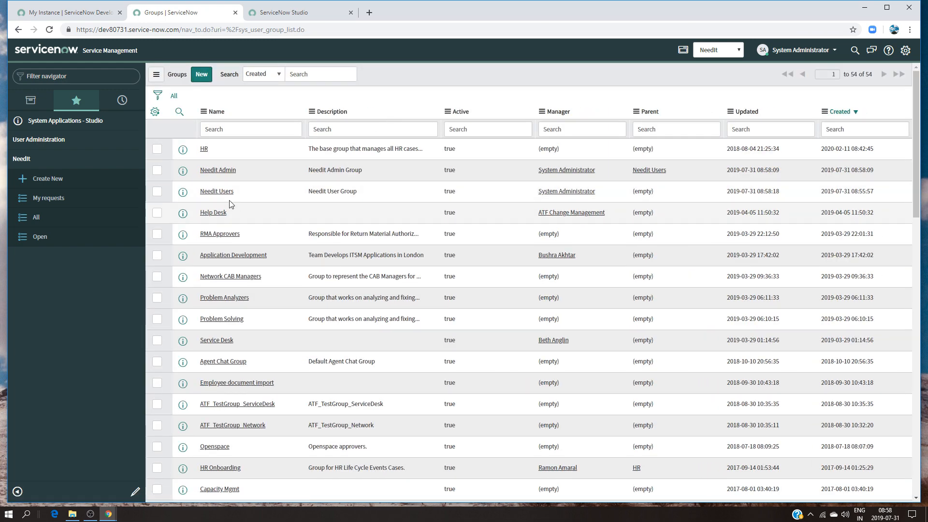
Assign the x_58872_needit.user role to the Needit Users group and save the role list
click(216, 195)
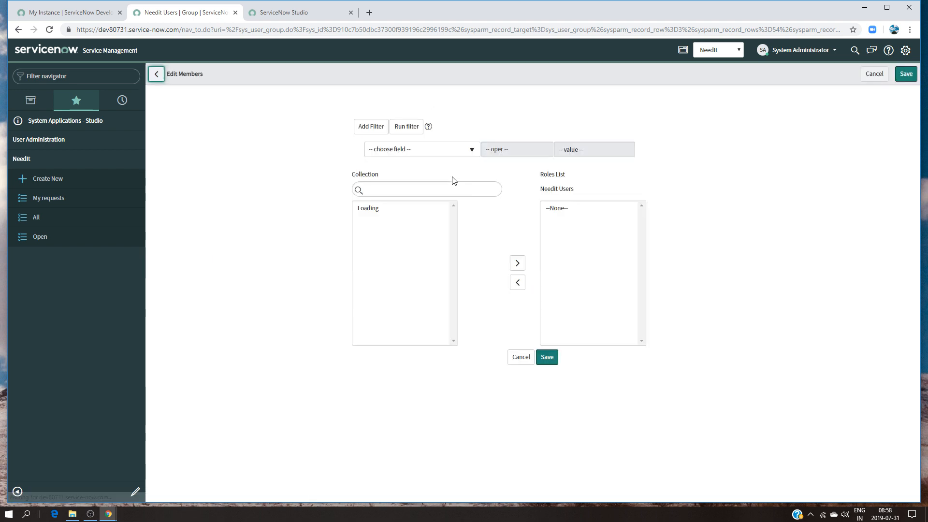
click(416, 190)
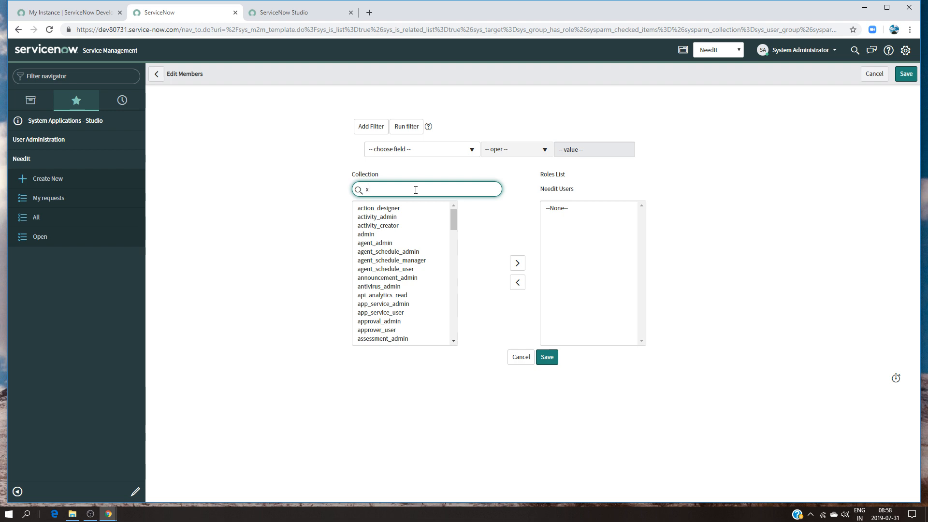
click(401, 296)
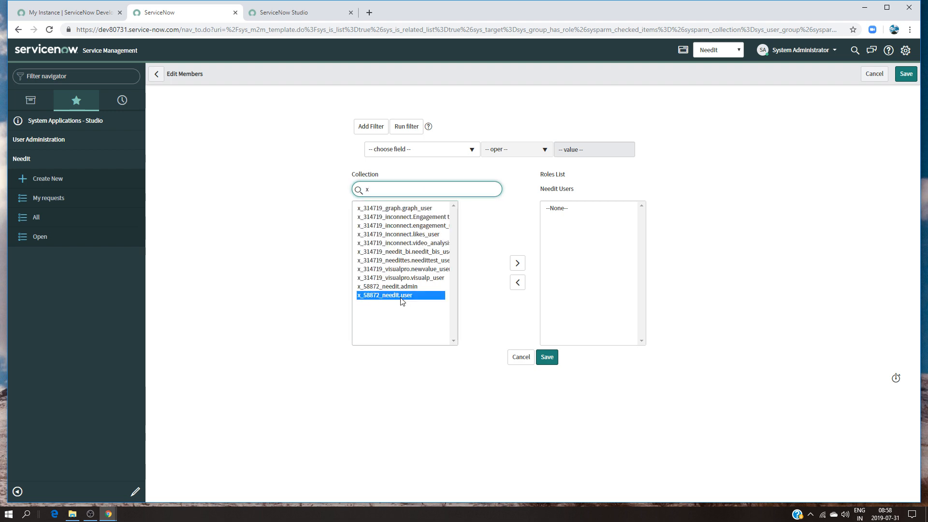
click(514, 263)
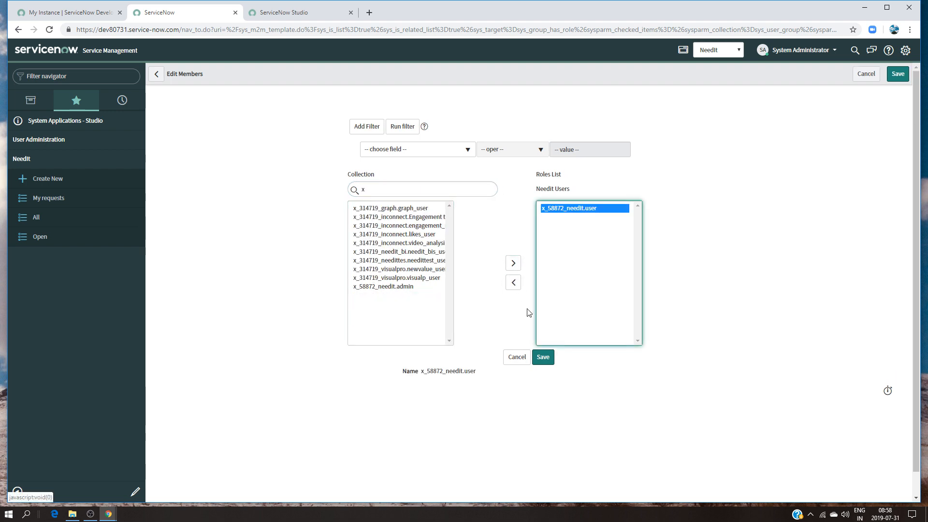
click(542, 357)
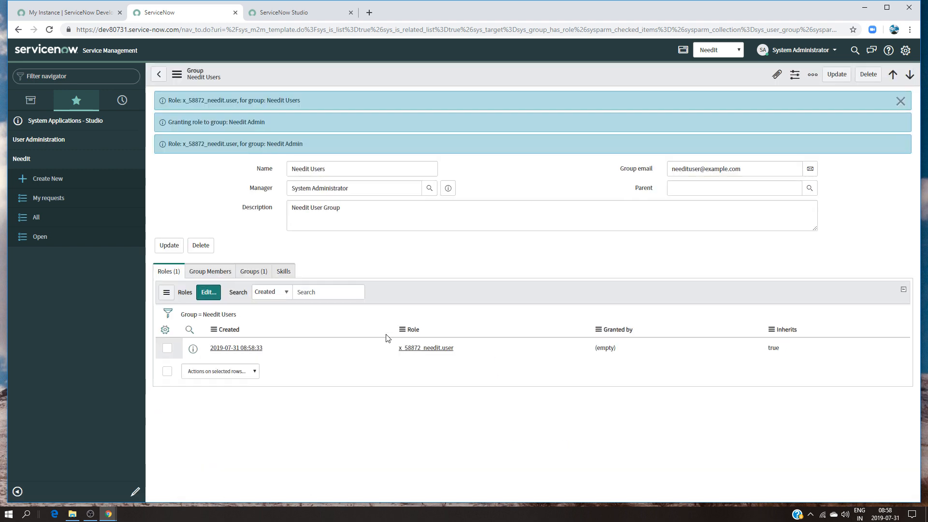
Edit the group members of Needit Users and add the first user in the collection
click(209, 271)
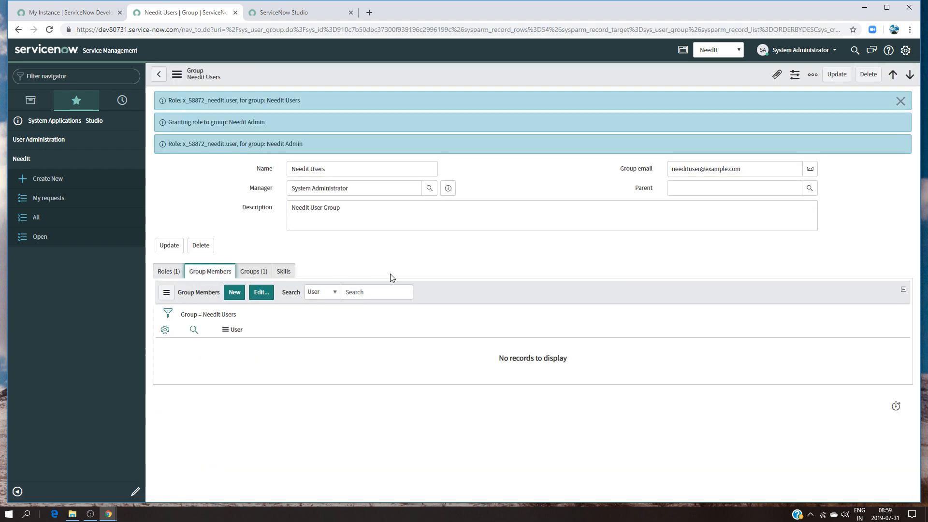
click(261, 293)
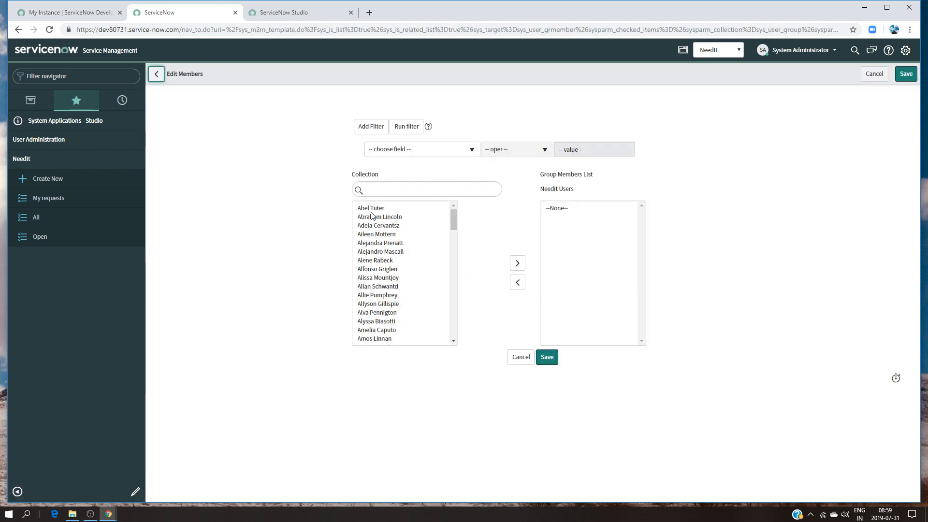
click(371, 210)
click(514, 264)
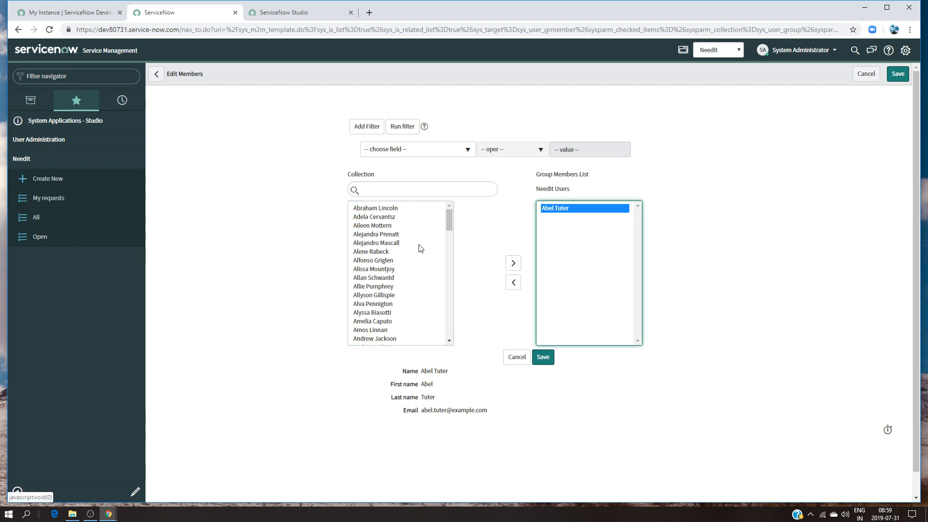
Find a second user by first name, add that user to the Needit Users members, and save the member list
click(383, 191)
text(bwet)
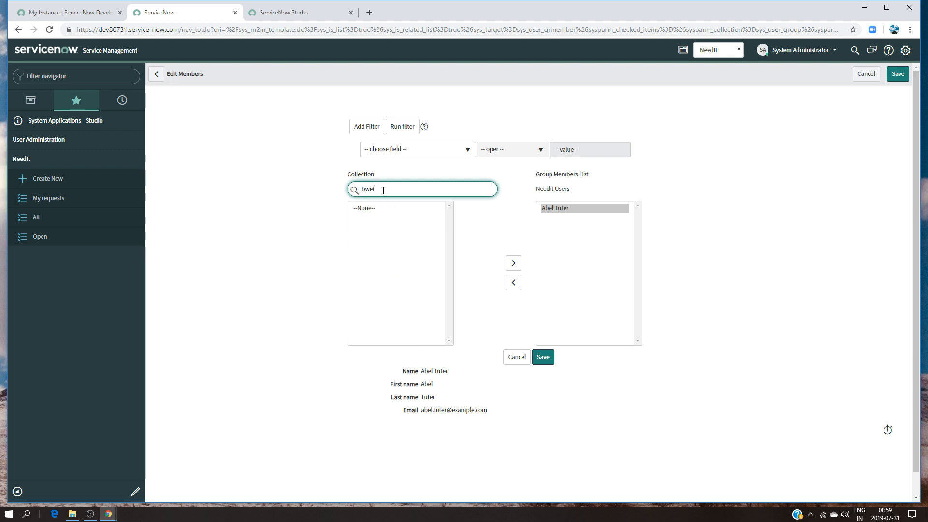
key(BackSpace)
key(BackSpace)
key(BackSpace)
text(et)
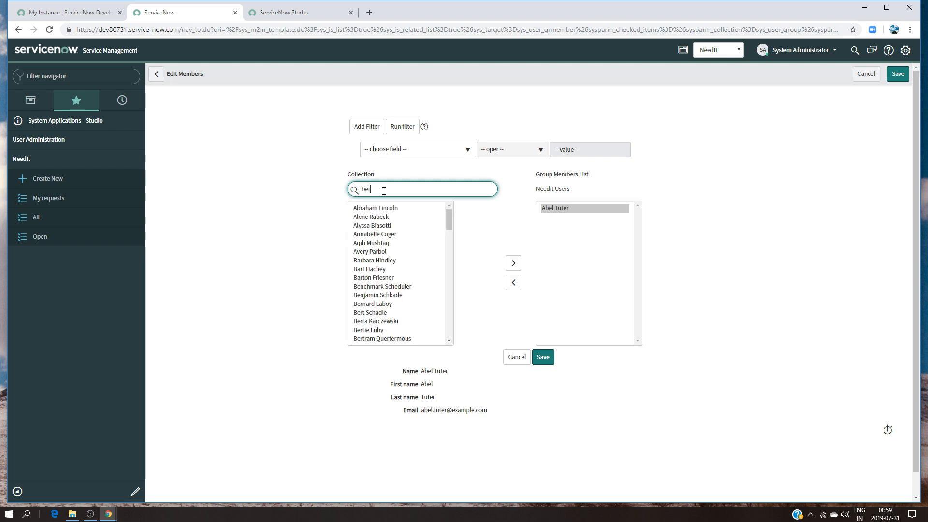
click(366, 209)
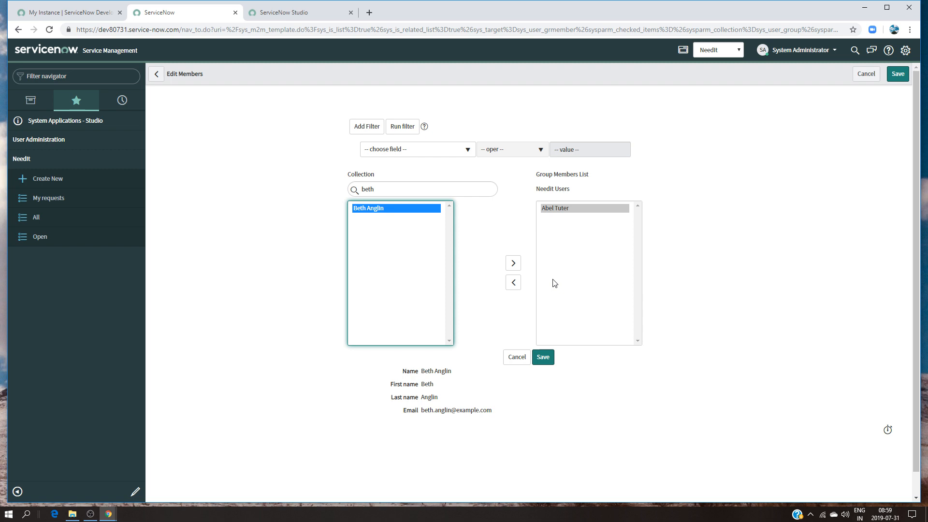
click(512, 264)
click(543, 357)
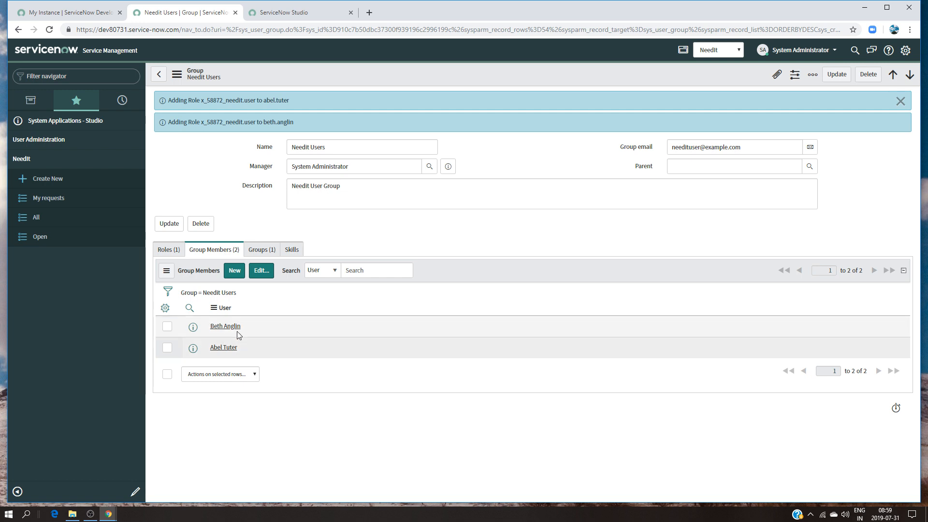
Review the roles and the group members assigned to the Needit Users group
click(170, 253)
click(204, 252)
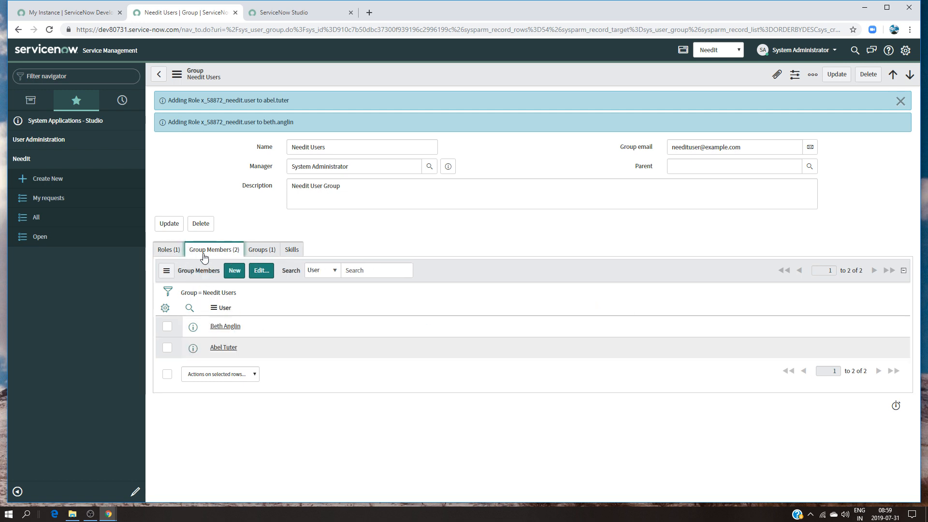
click(49, 145)
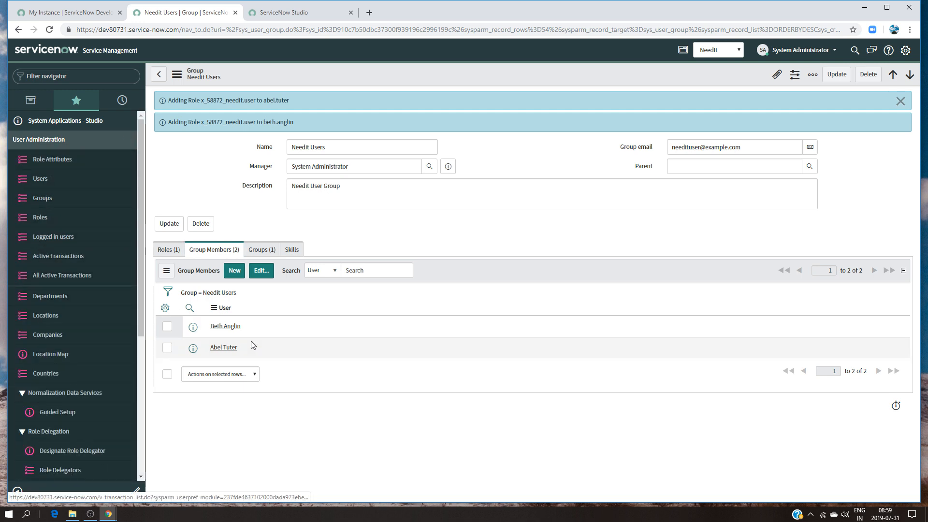
click(170, 253)
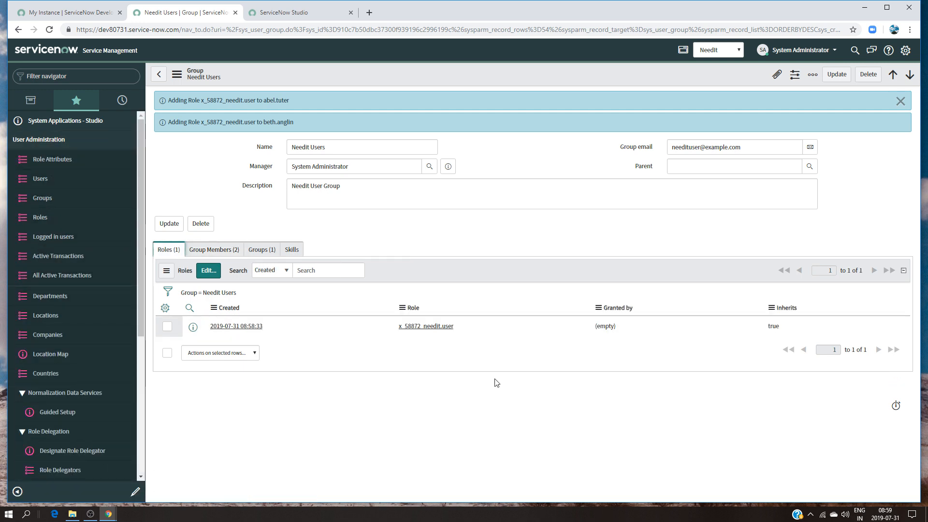
click(215, 254)
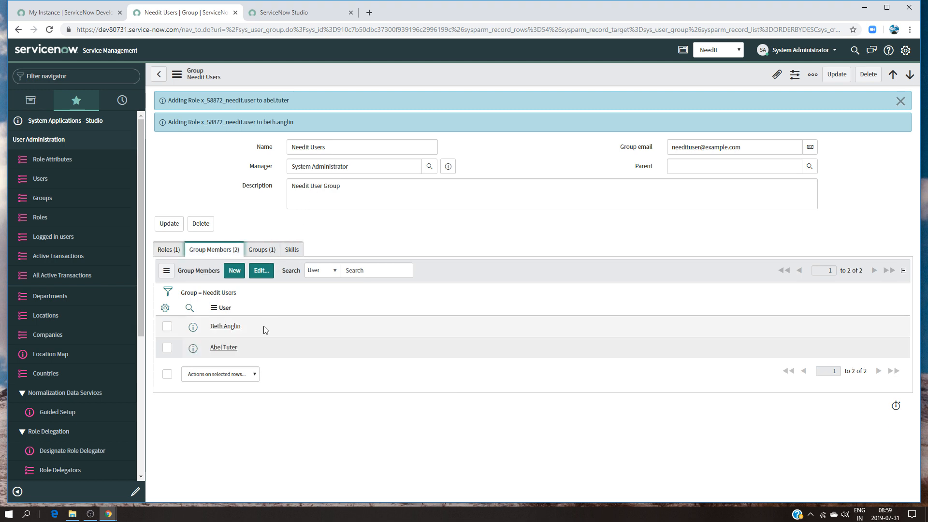
click(166, 253)
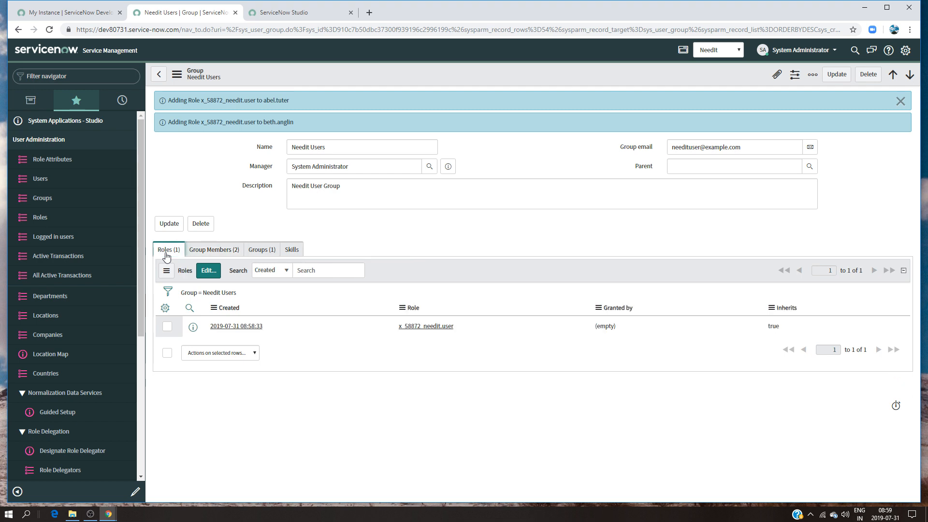
click(221, 249)
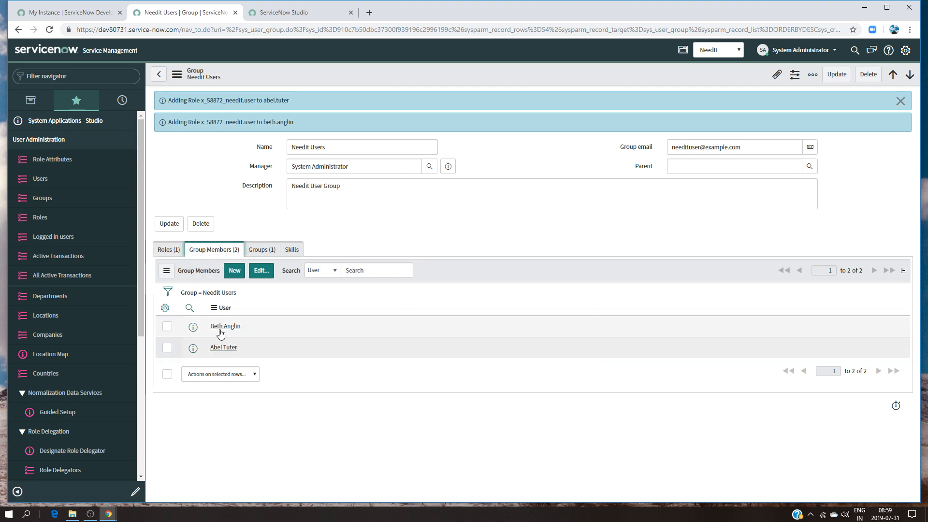
click(172, 252)
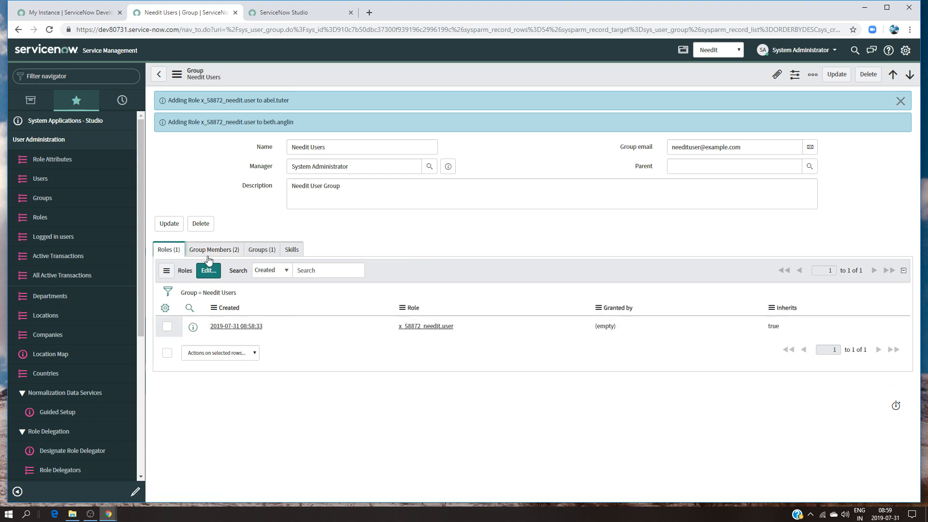
click(223, 249)
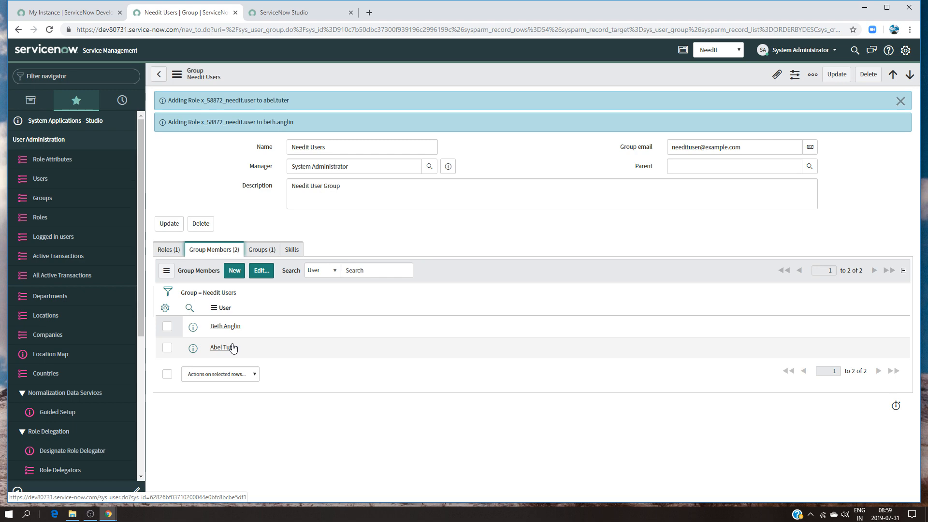
Open the Needit Admin group, add the x_58872_needit.admin role to its role list, and save the list
click(158, 74)
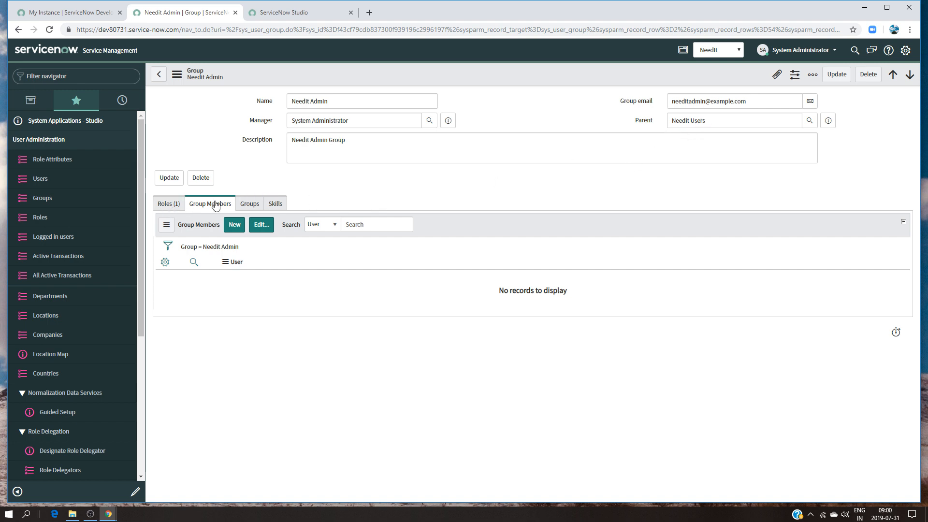
click(178, 207)
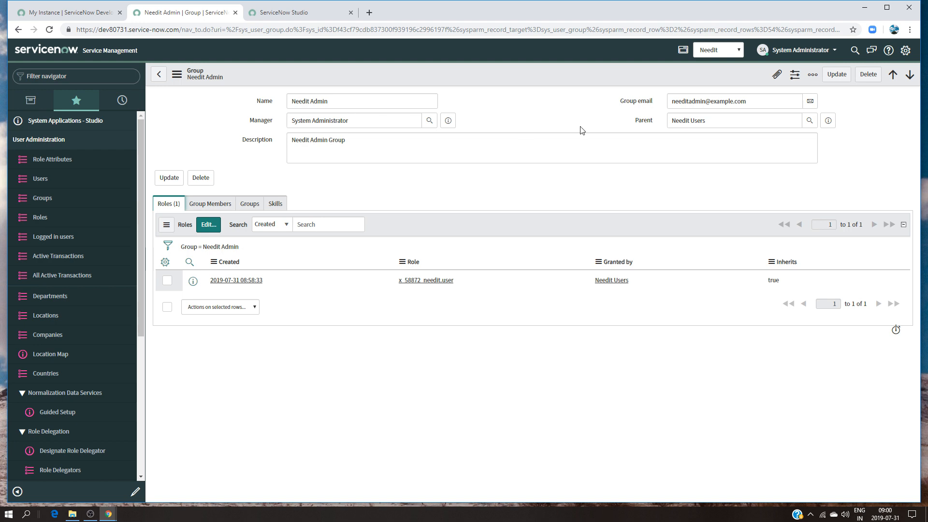
click(336, 104)
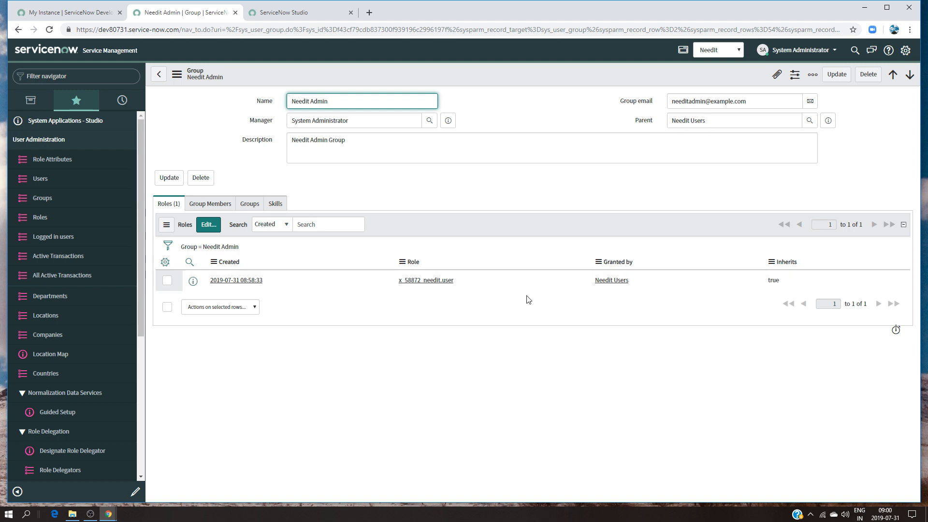
click(209, 224)
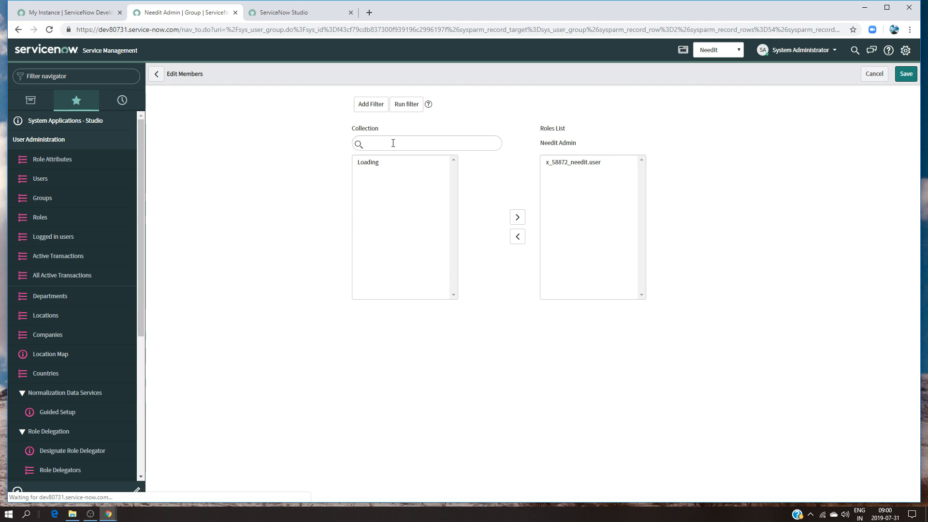
click(379, 191)
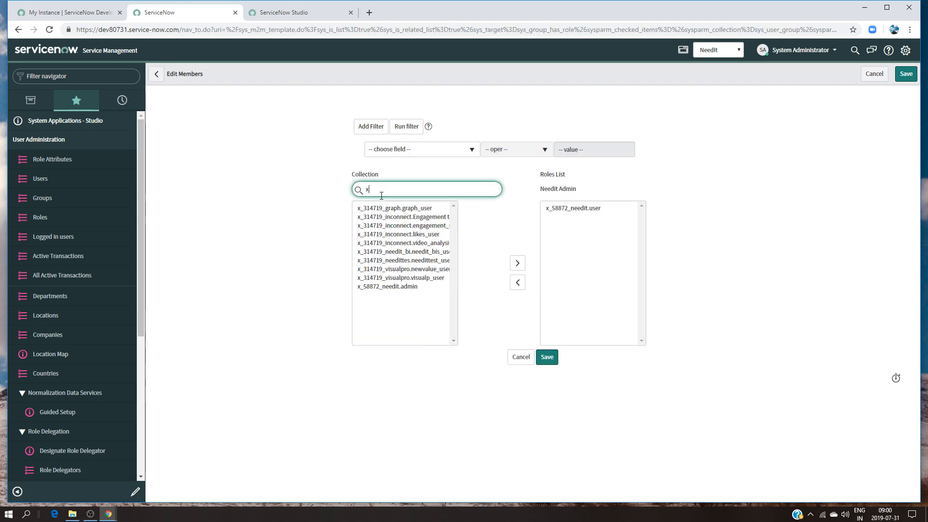
click(394, 286)
click(517, 263)
click(542, 354)
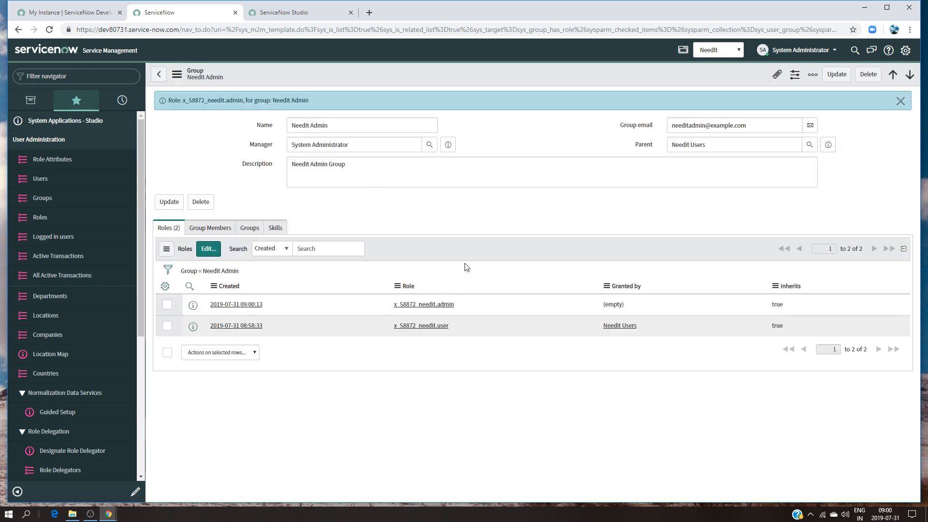
Find a user by first name, add that user to the Needit Admin group members, and save the member list
click(209, 231)
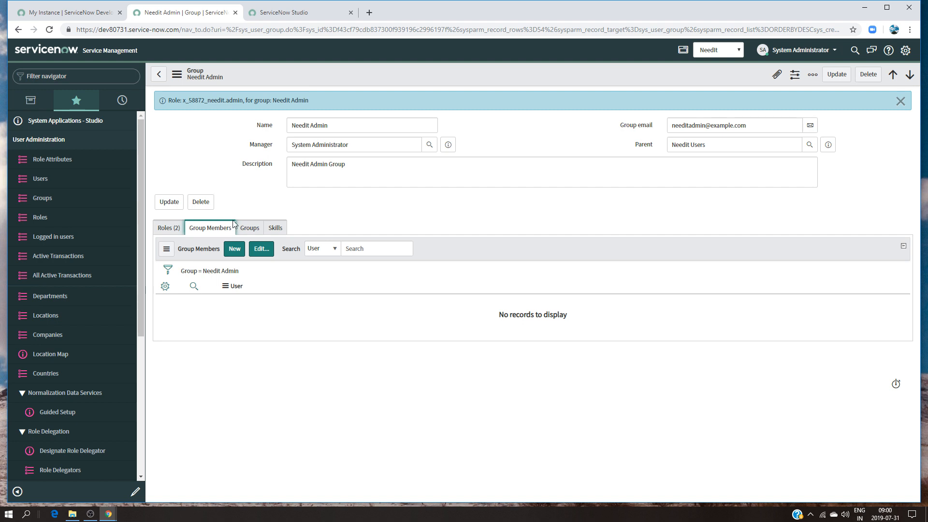
click(261, 249)
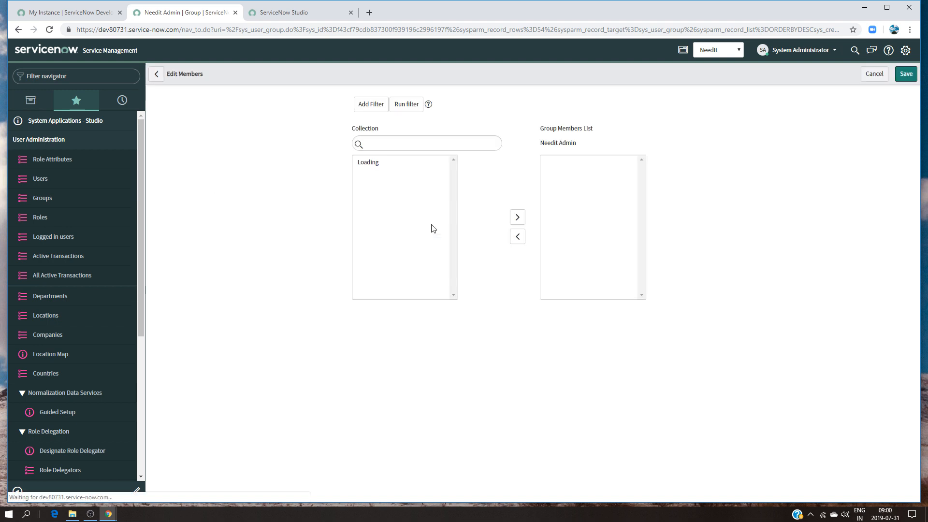
click(375, 189)
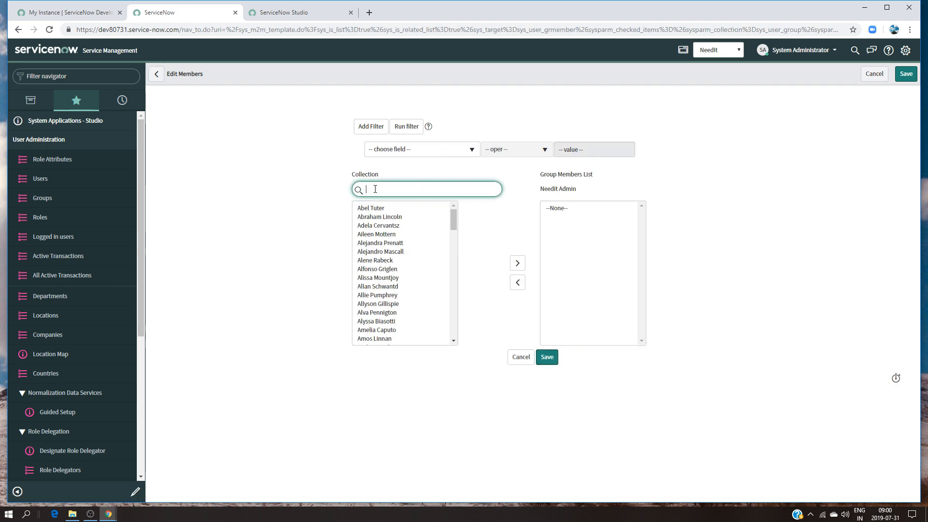
text(fred)
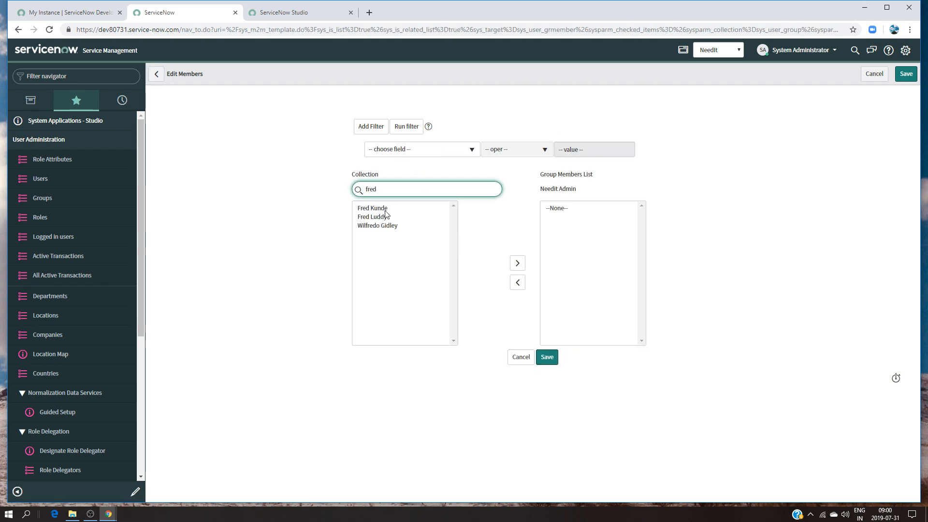
click(385, 216)
click(513, 263)
click(543, 357)
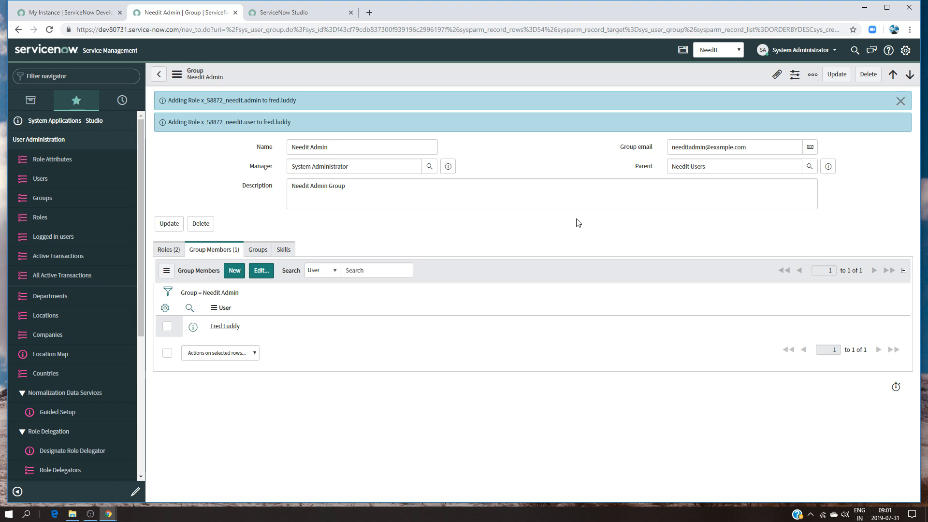
Close the current Studio session, reopen Studio from the navigator, and load the NeedIt application
click(124, 139)
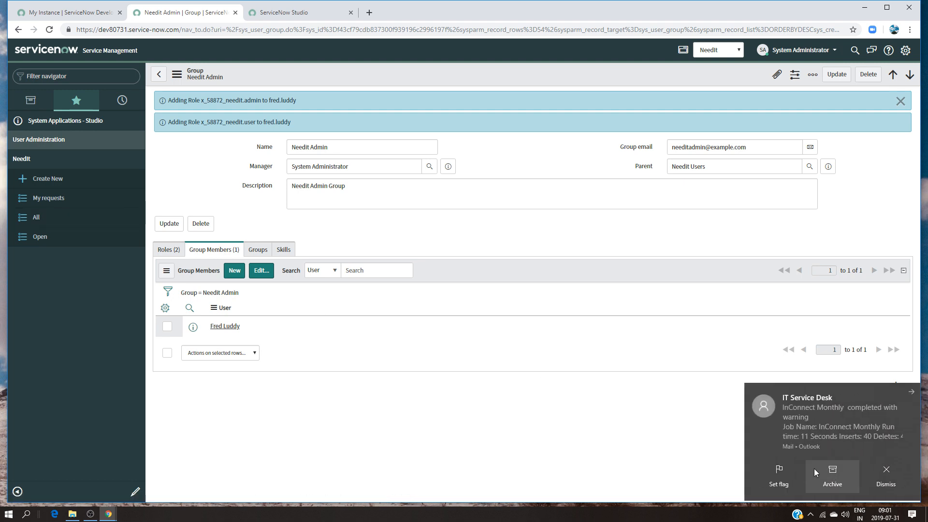
click(873, 468)
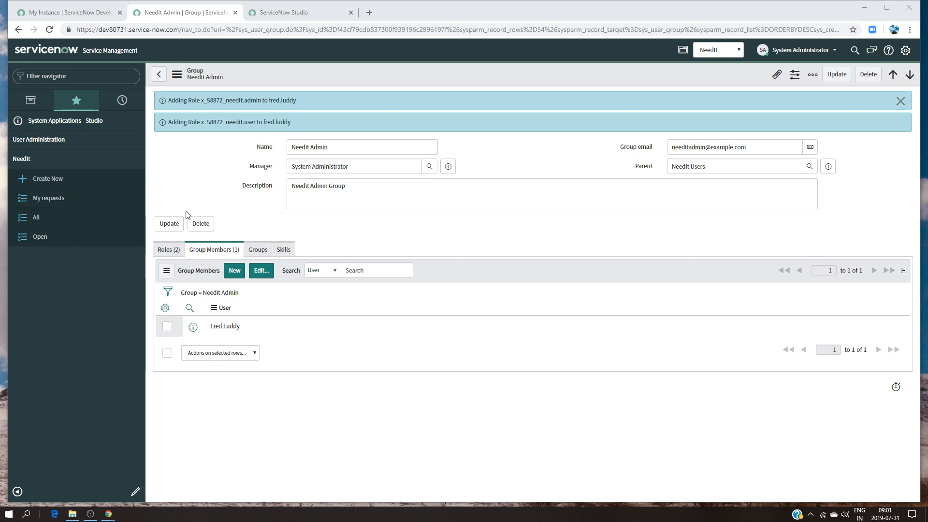
click(352, 9)
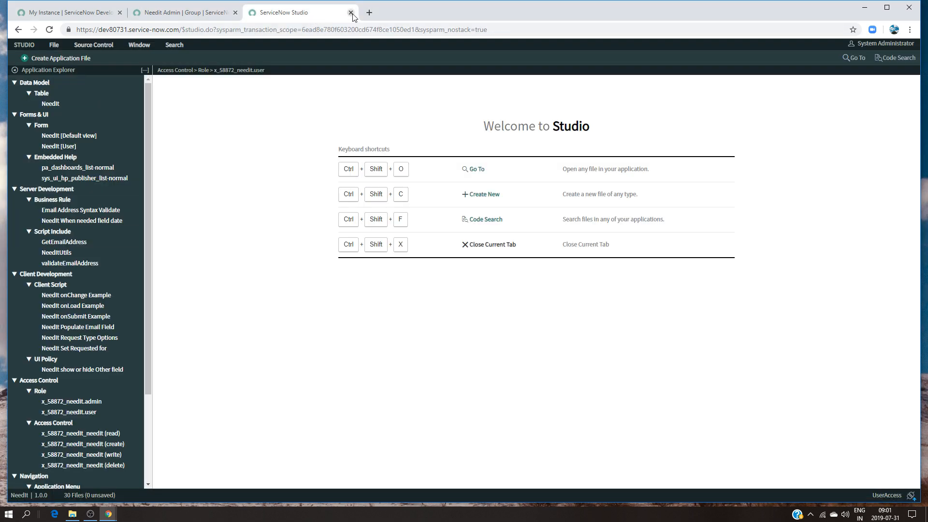
click(352, 12)
click(104, 121)
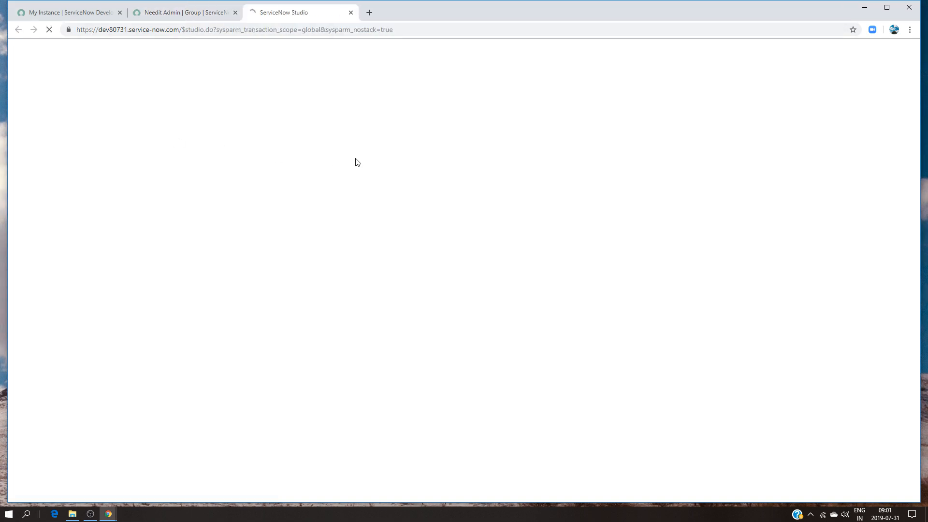
click(307, 170)
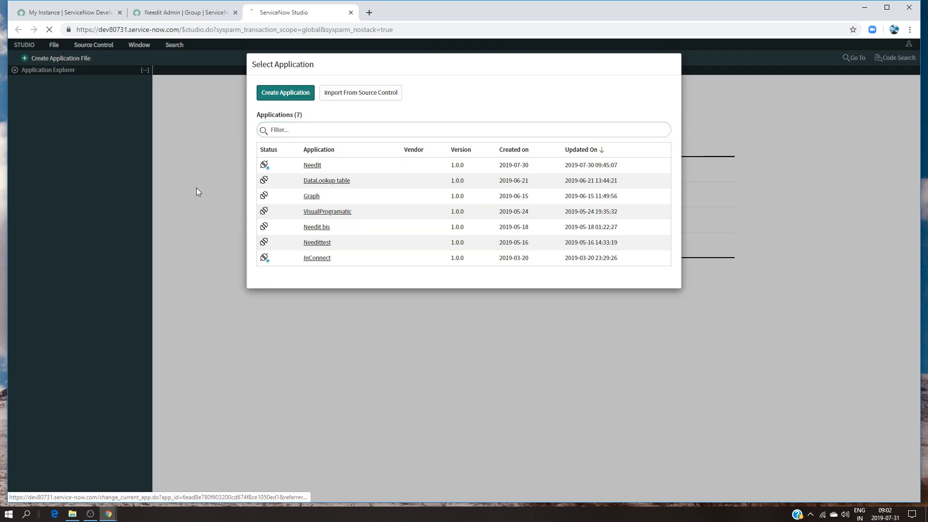
Restrict the NeedIt Create New module to the x_58872_needit.user role and save the module
scroll(124, 349, down, 3)
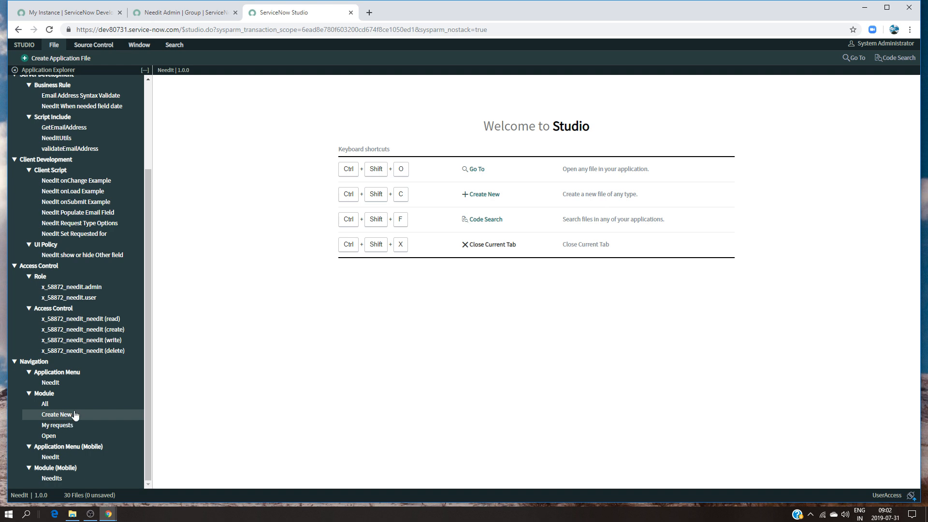
click(56, 417)
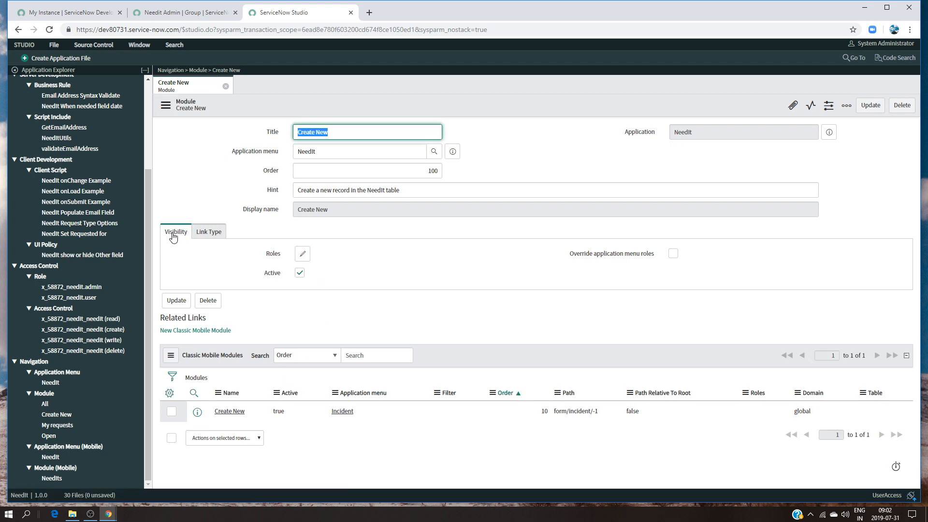
click(303, 254)
drag(514, 165, 520, 244)
click(446, 227)
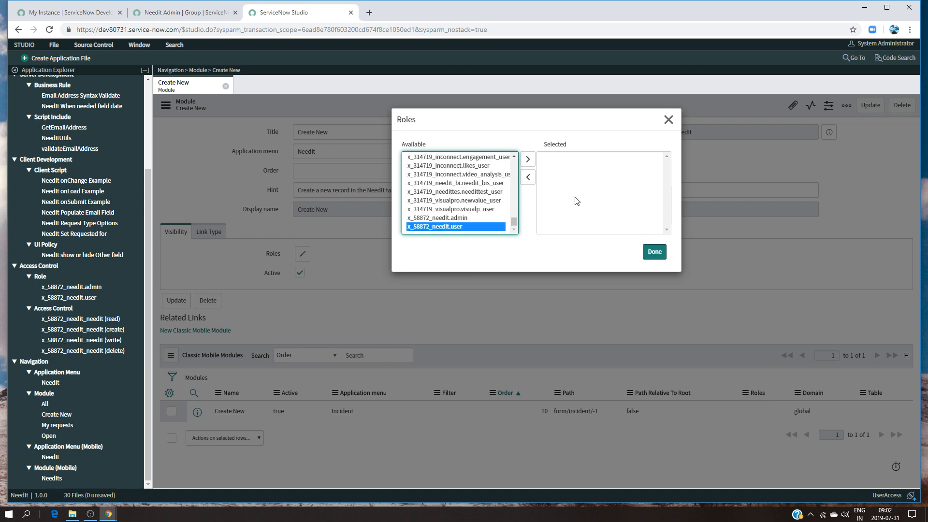
click(528, 160)
click(656, 251)
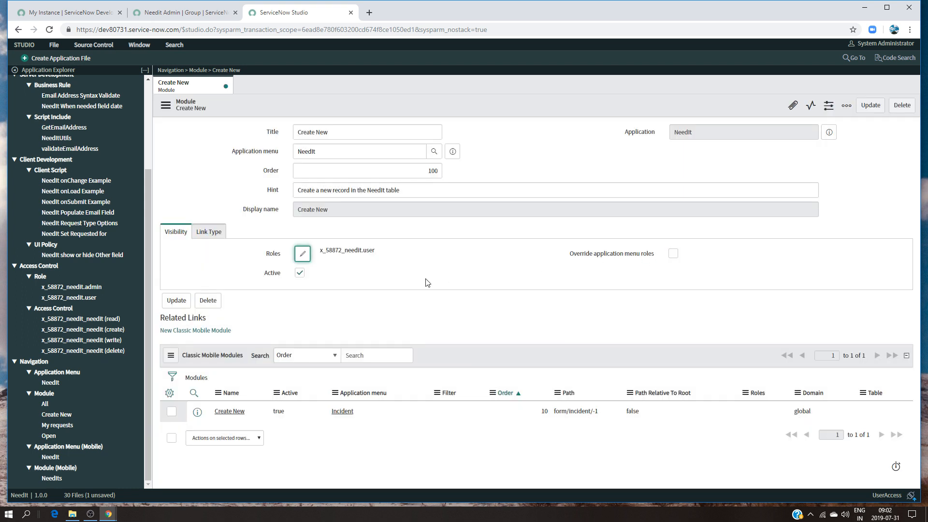
click(871, 105)
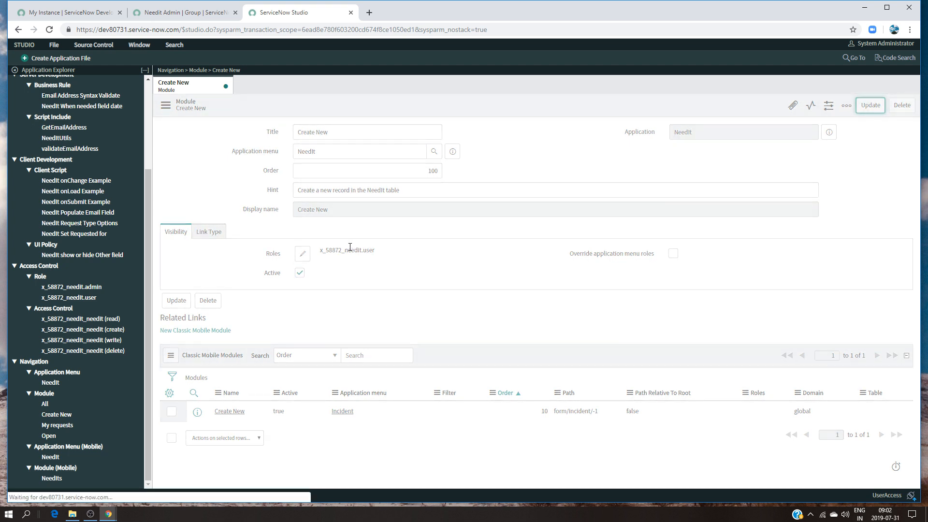
Assign the x_58872_needit.user role to the My requests module, save it, and close both open module files
click(54, 426)
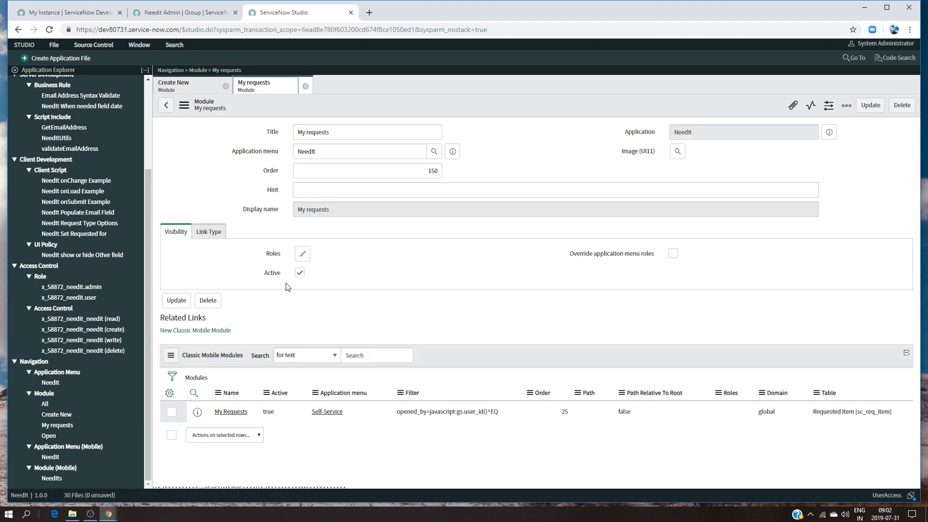
click(302, 253)
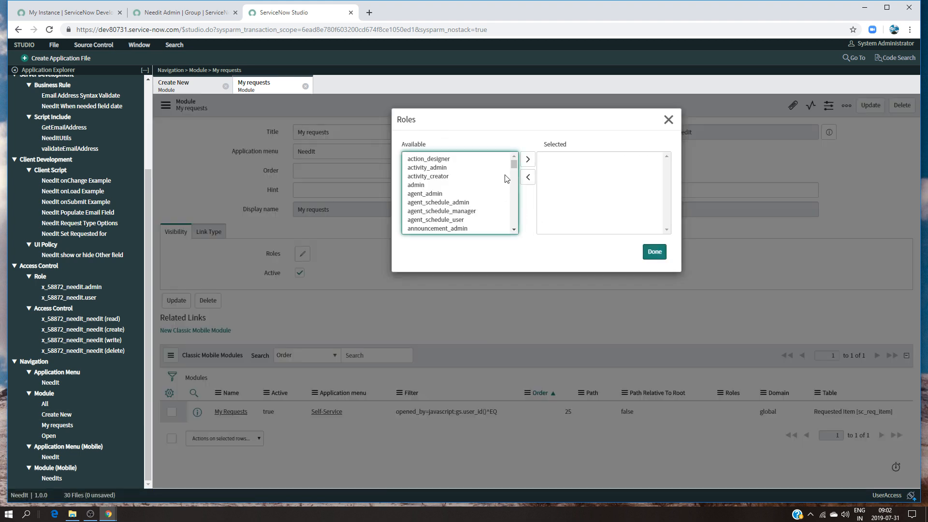
drag(514, 165, 514, 228)
click(441, 228)
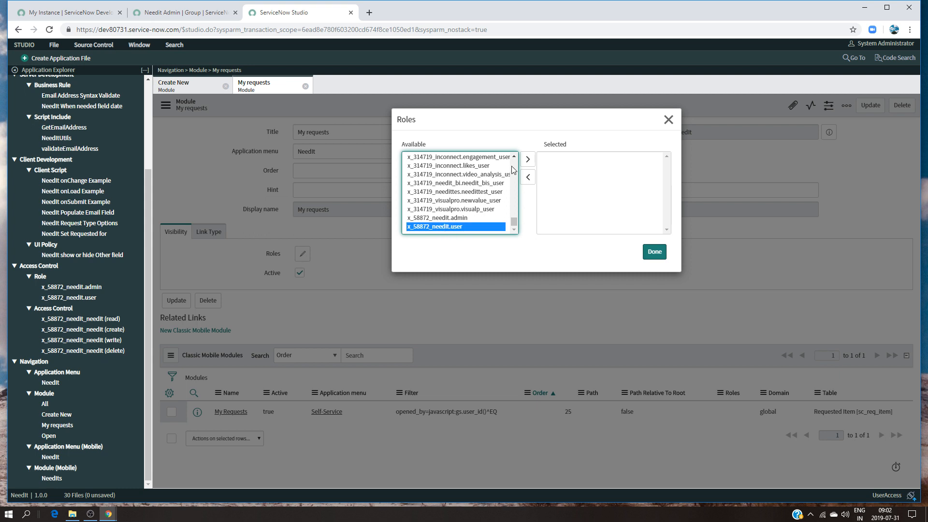
click(528, 159)
click(651, 252)
click(871, 105)
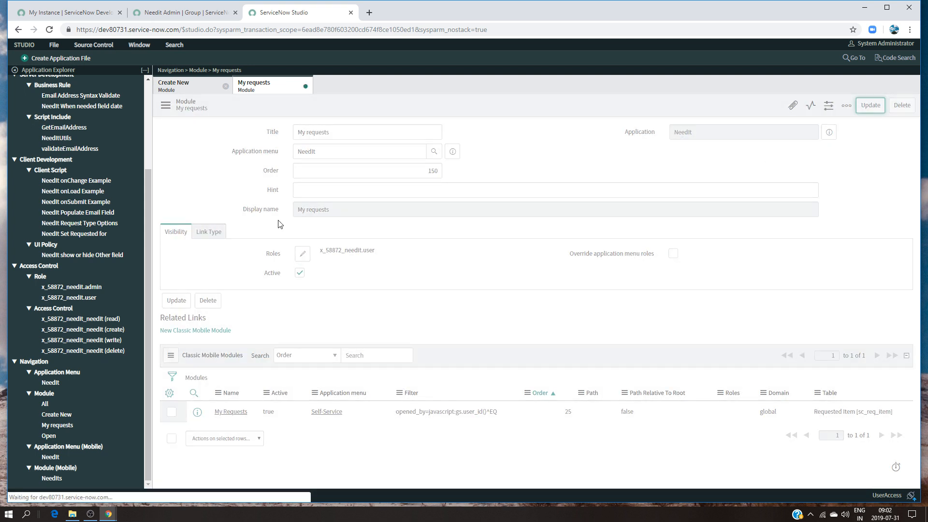
click(305, 86)
click(226, 86)
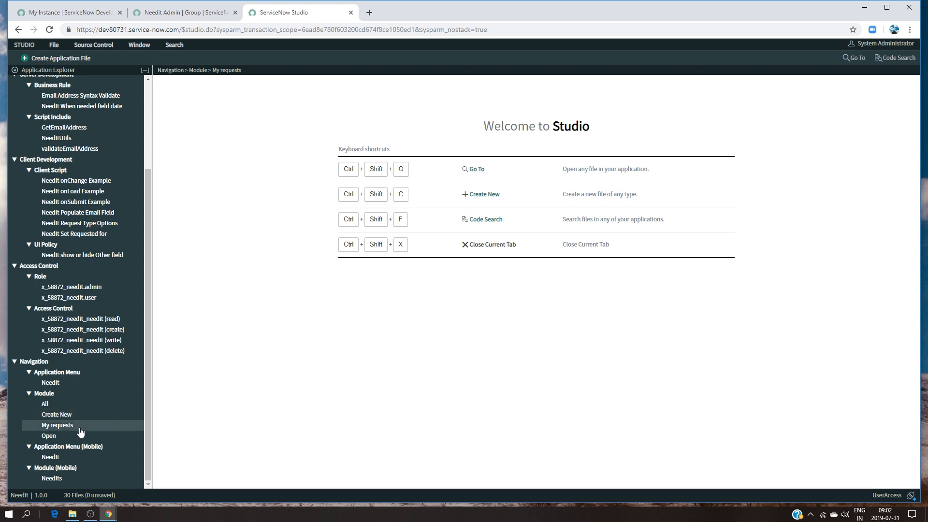
Assign the x_58872_needit.admin role to the All module, save the change, and close the module file
click(45, 404)
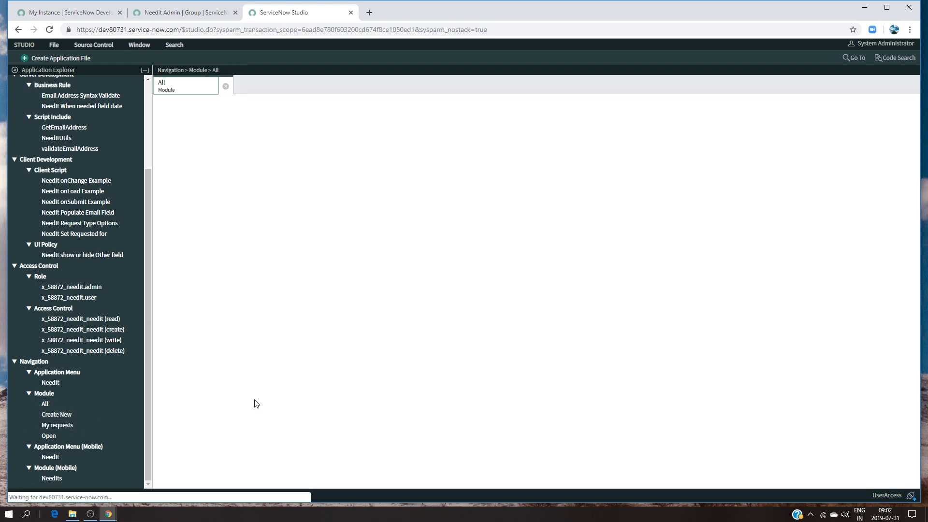
click(303, 253)
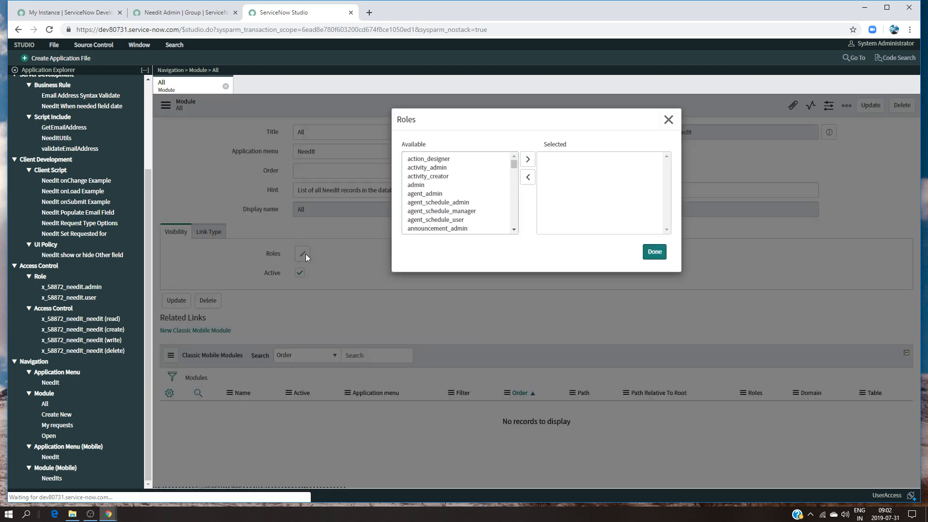
drag(514, 164, 516, 256)
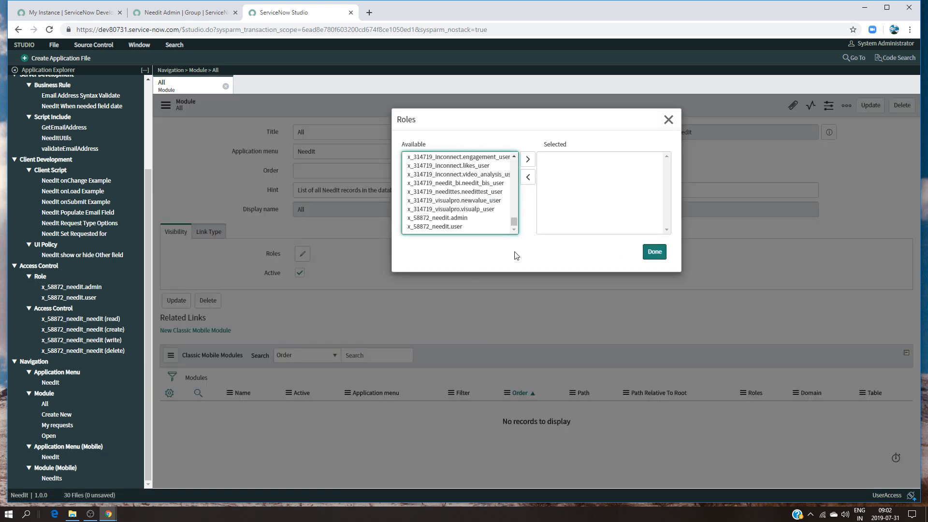
click(454, 218)
click(528, 160)
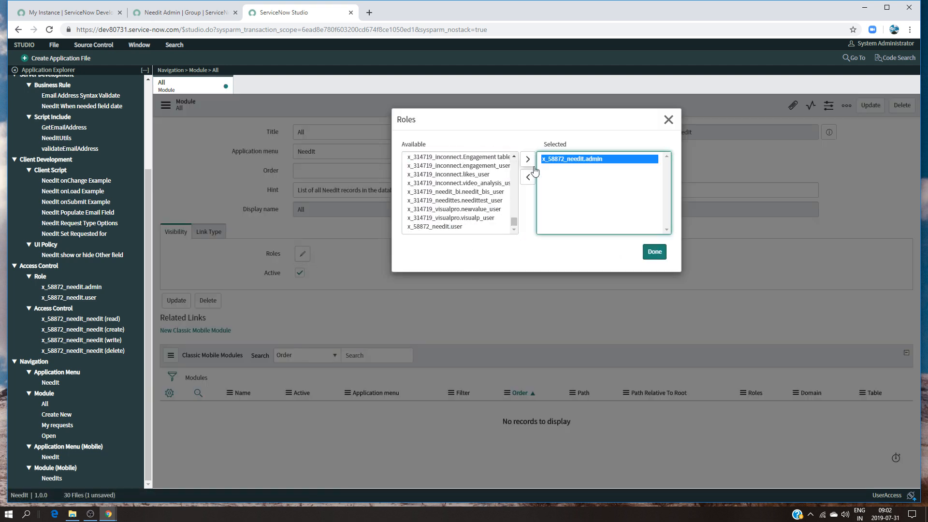
click(654, 252)
click(870, 107)
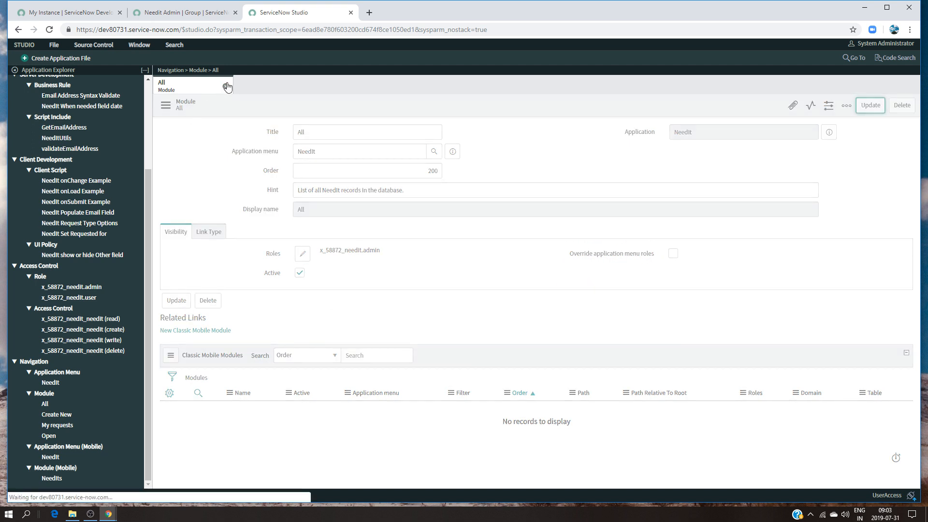
click(225, 86)
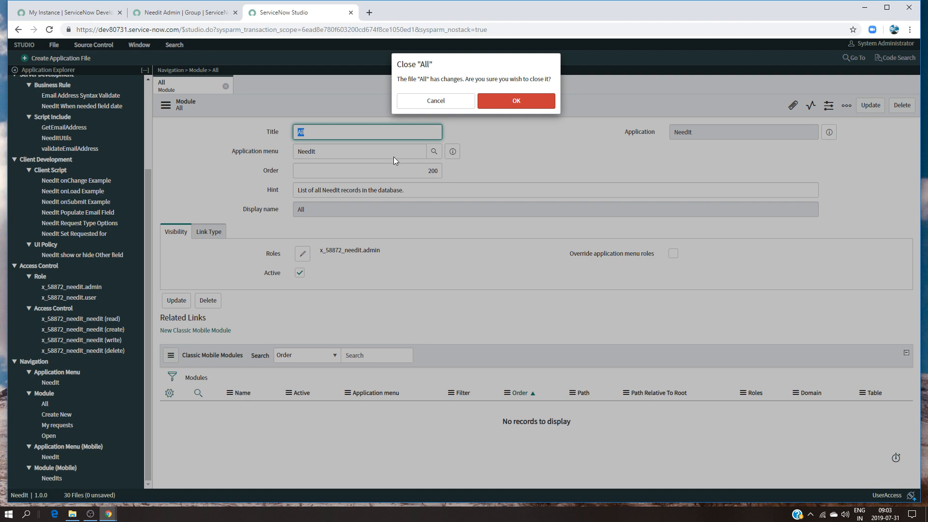
click(452, 101)
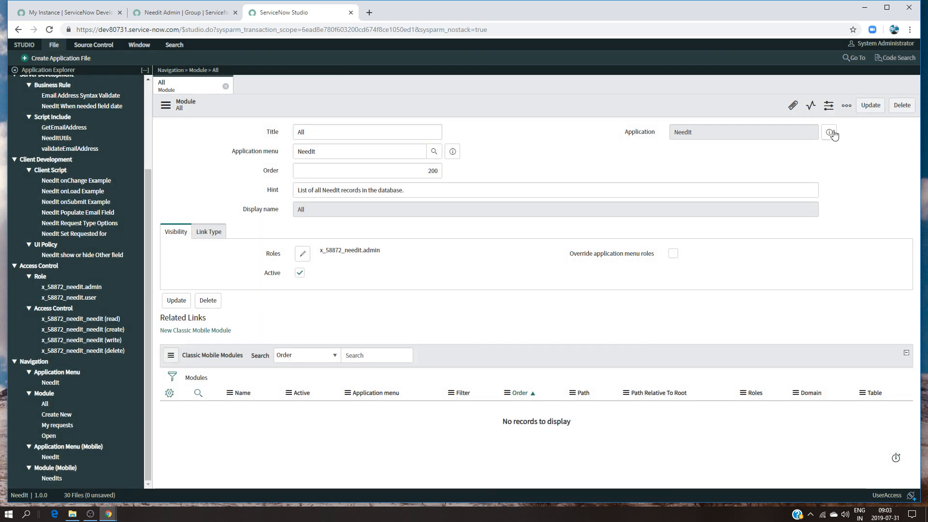
click(868, 106)
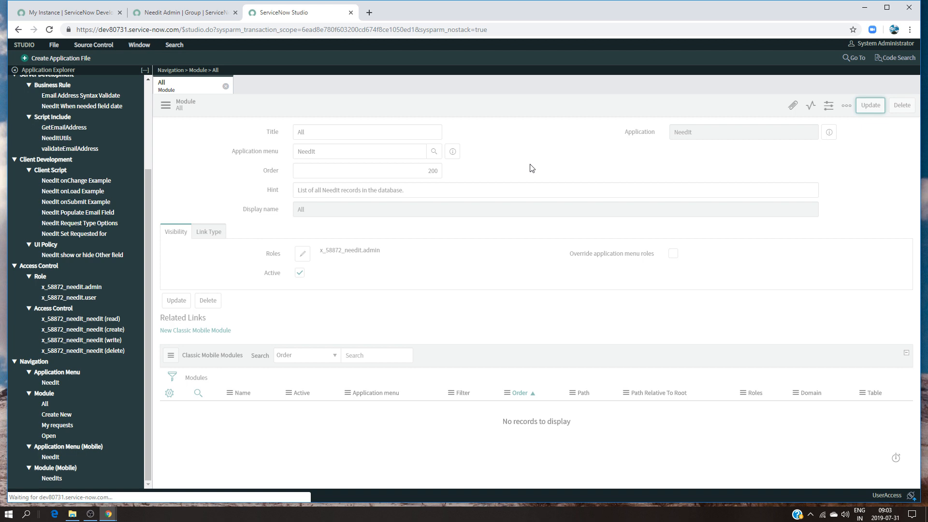
click(225, 86)
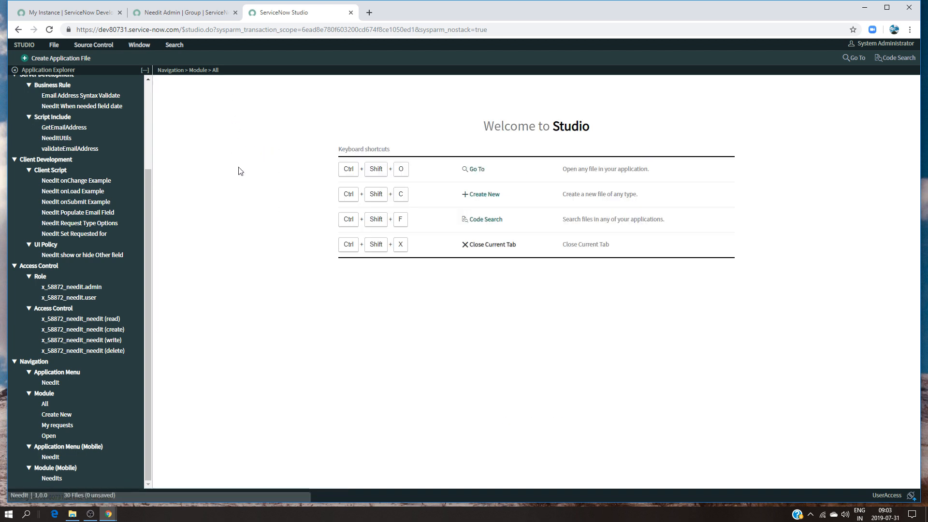
Assign the x_58872_needit.admin role to the Open module and save the module
click(49, 436)
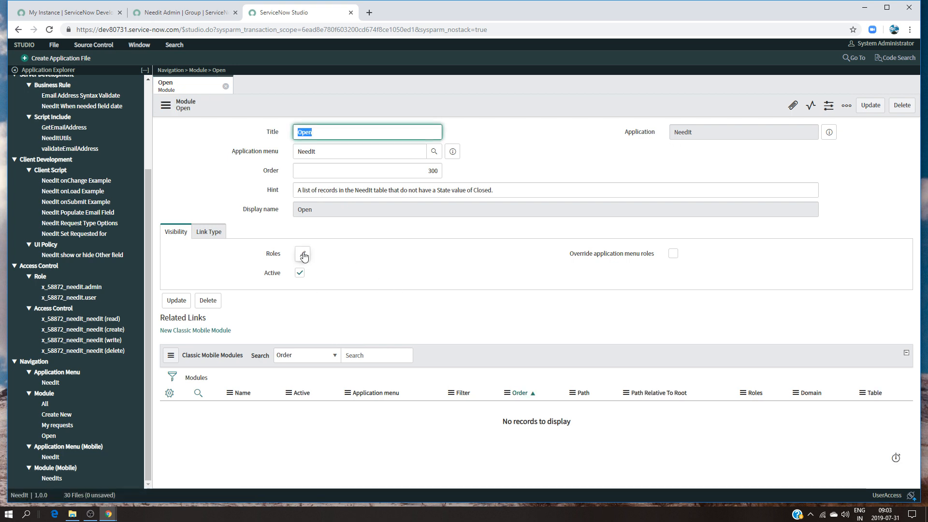
click(302, 254)
drag(514, 164, 441, 252)
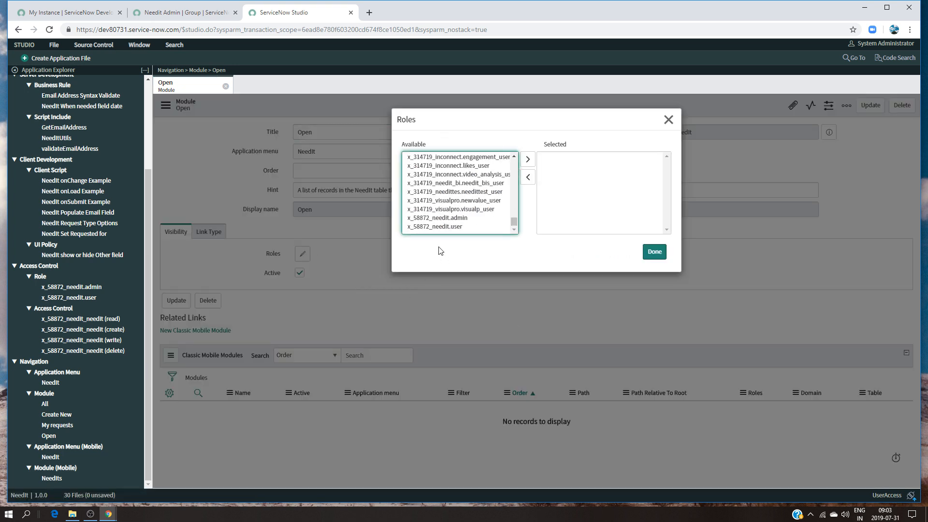
click(441, 218)
click(528, 159)
click(654, 251)
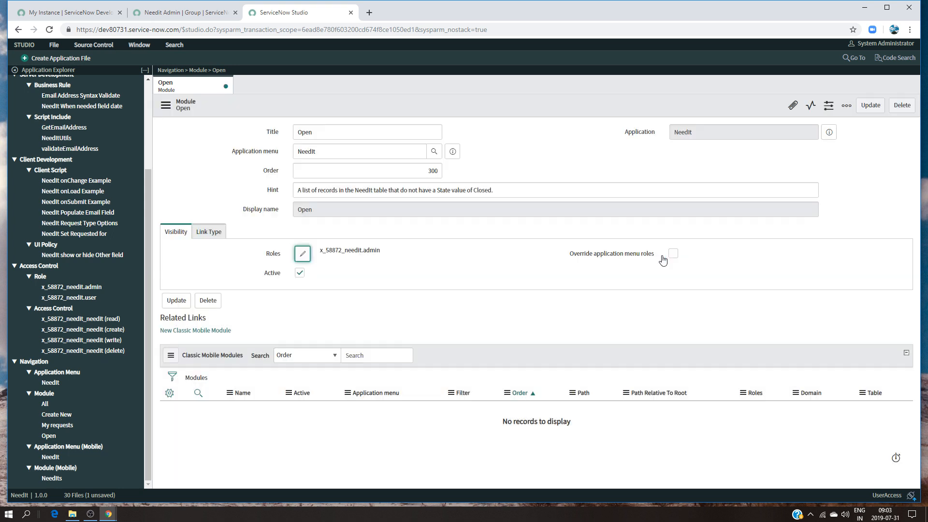
click(870, 106)
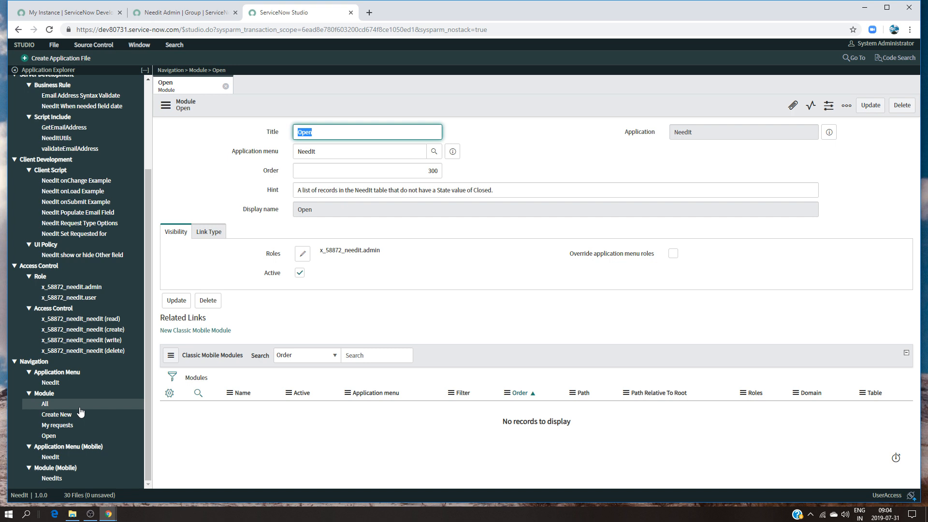
Review the module roles in the NeedIt application menu and the roles of the Needit Admin group, closing Studio when done
click(54, 383)
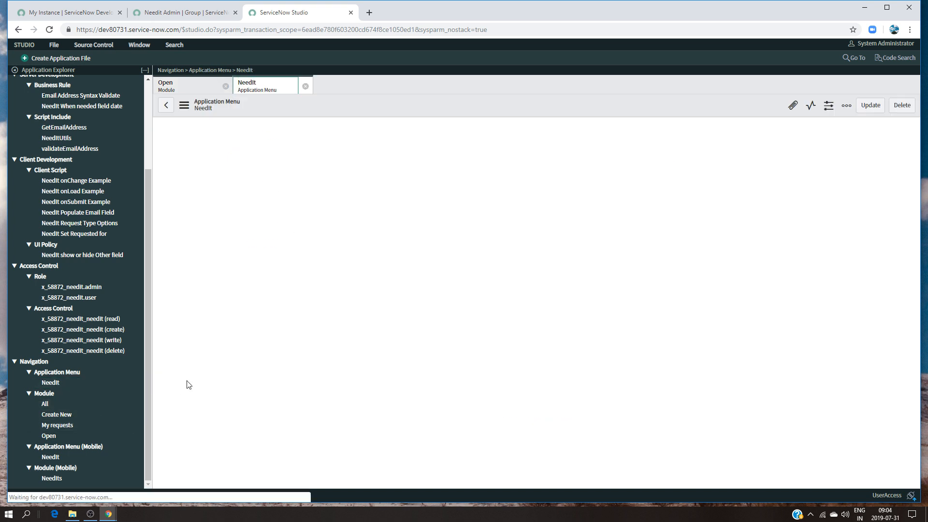
scroll(692, 361, down, 3)
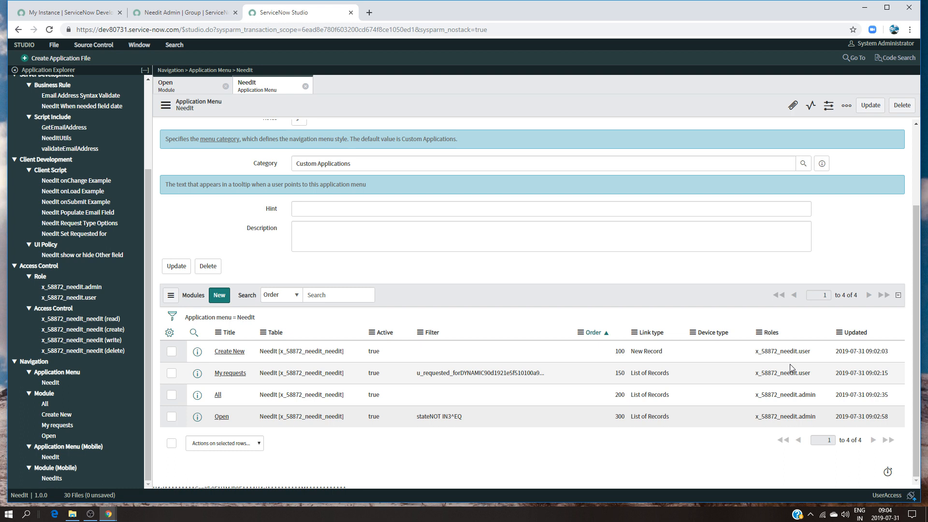
click(155, 13)
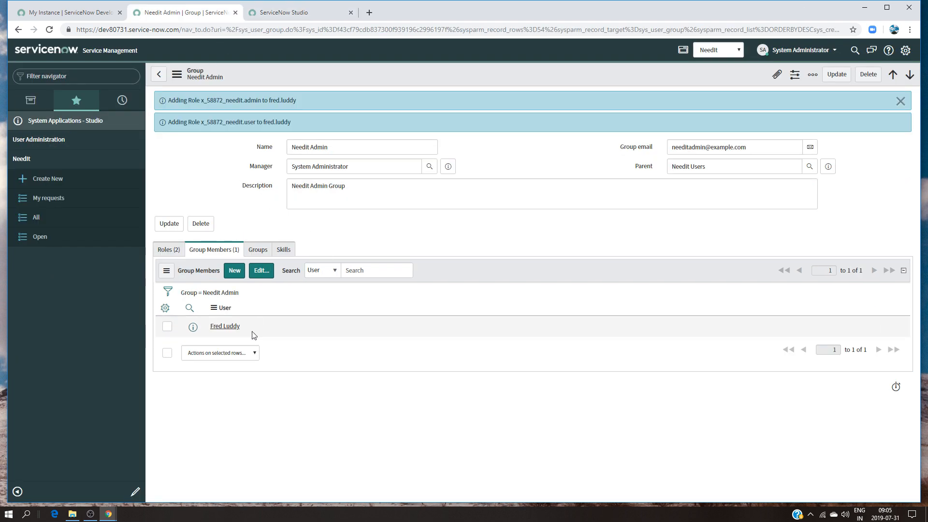
click(168, 250)
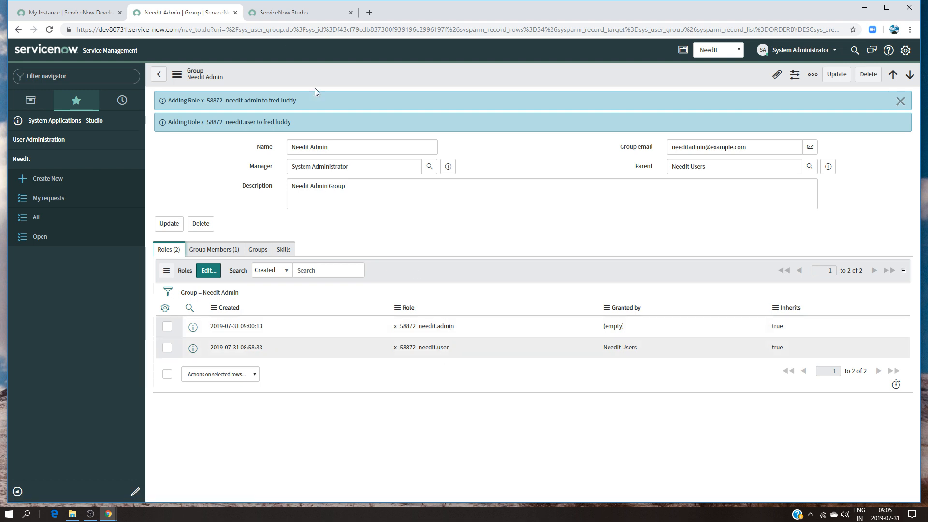
click(75, 12)
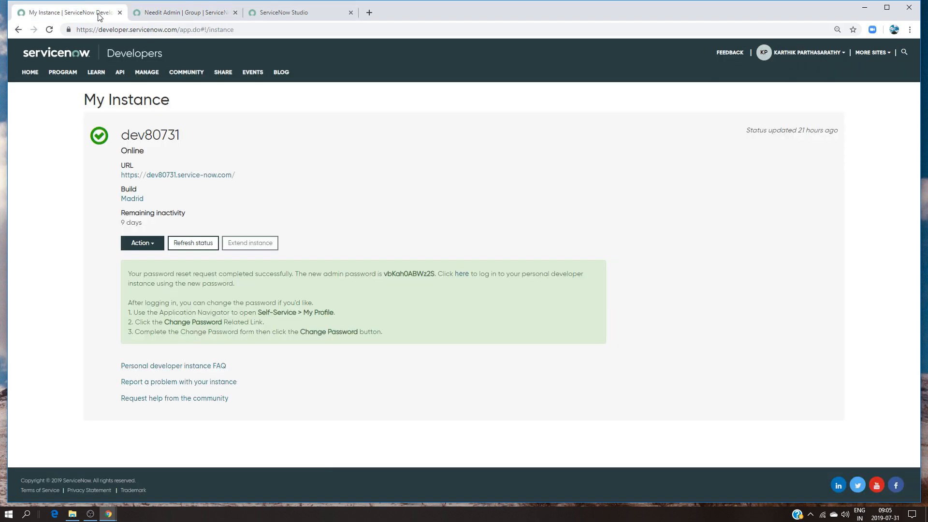
click(312, 17)
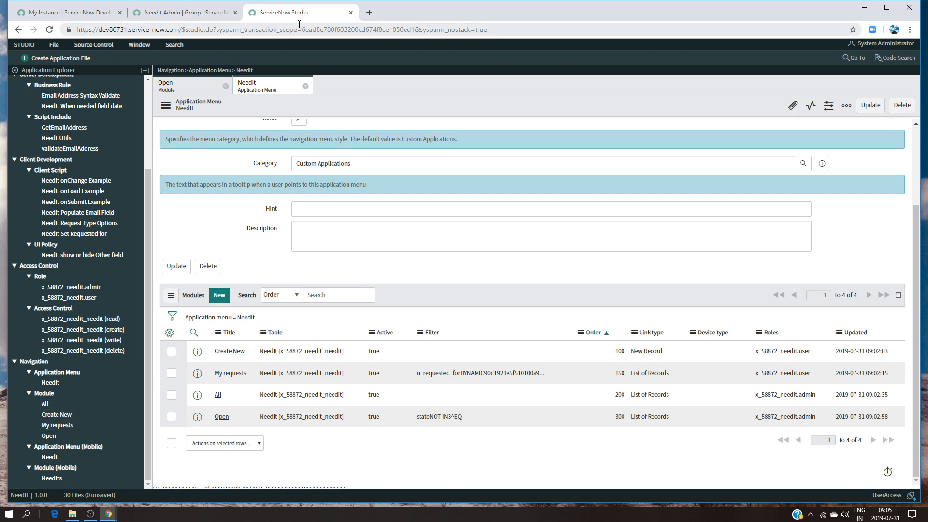
click(351, 13)
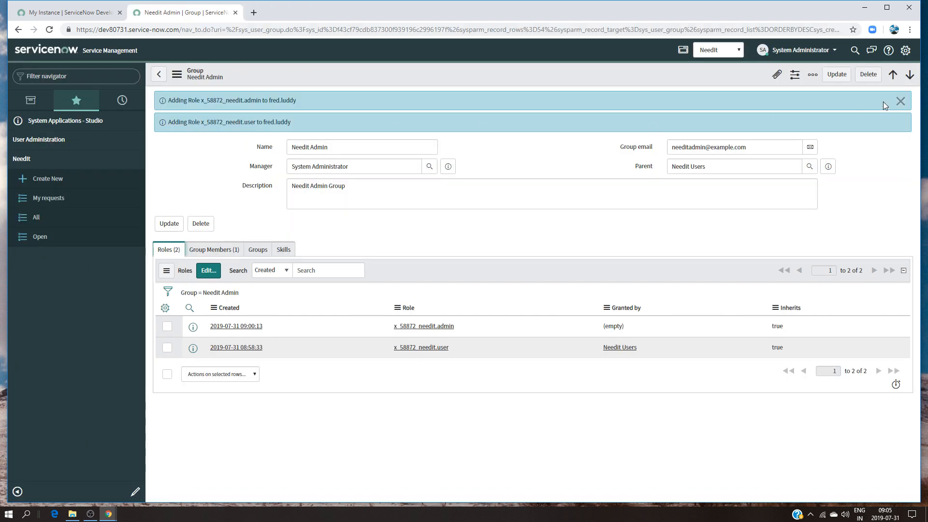
Impersonate the first user in the recent impersonations and filter the navigator by "nee" to check the NeedIt modules
click(829, 50)
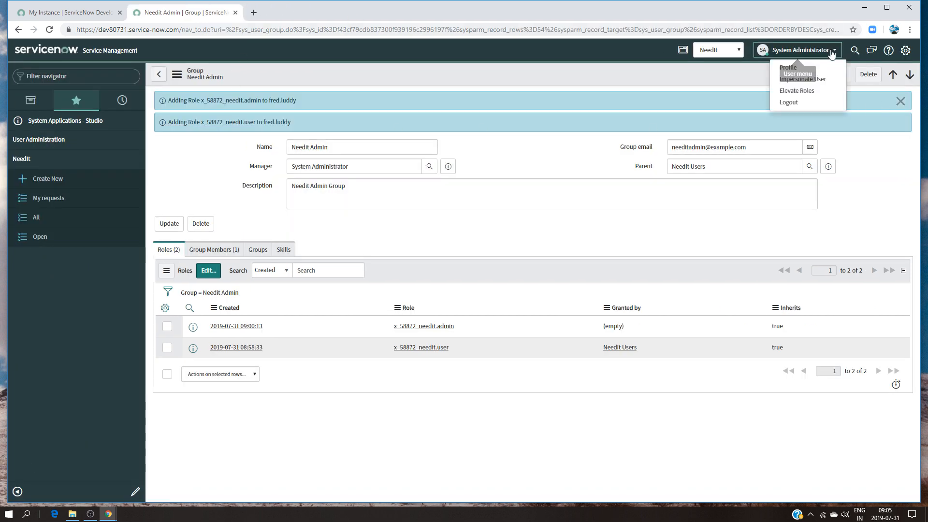
click(810, 78)
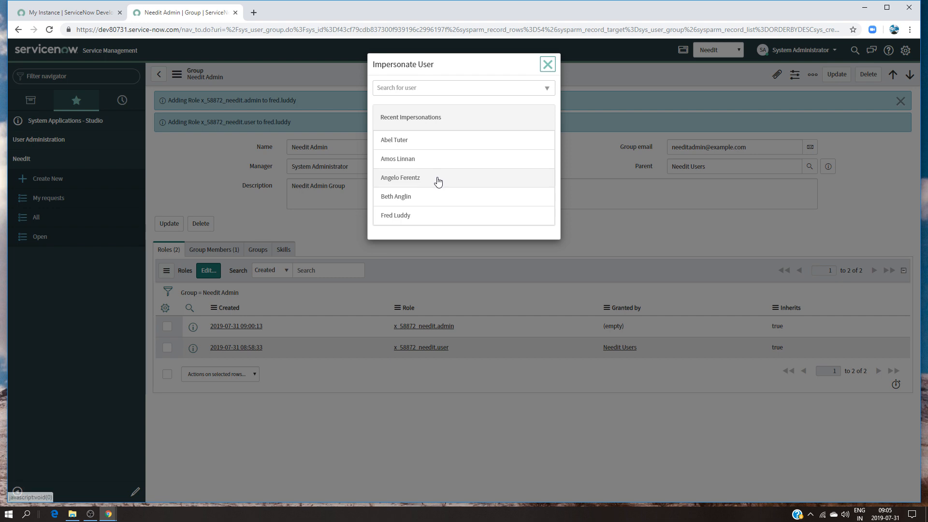
click(435, 146)
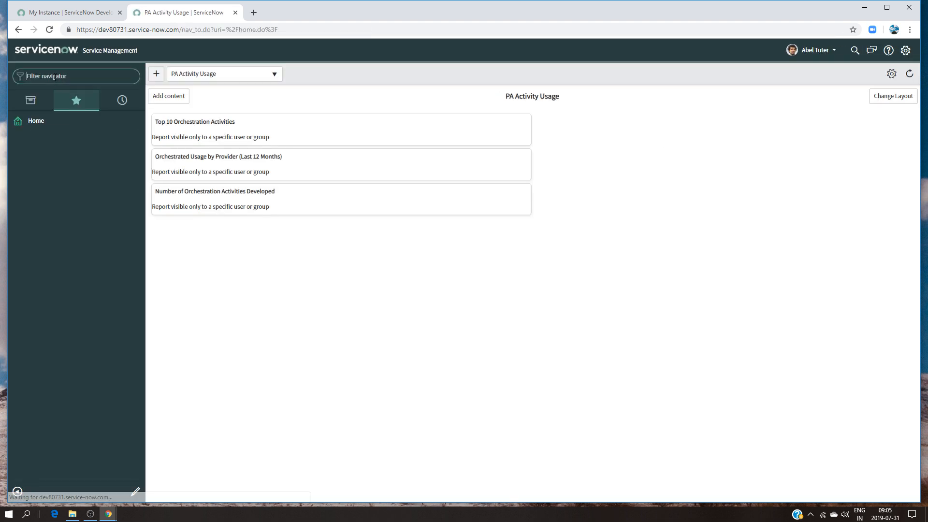
text(nee)
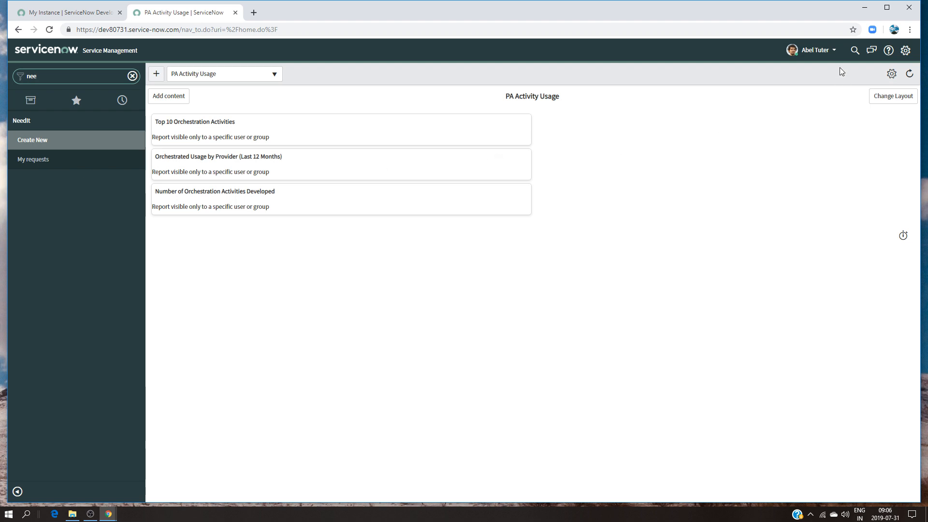
Impersonate the fifth user in the recent impersonations and filter the navigator by "need" to check the available modules
click(820, 50)
click(793, 80)
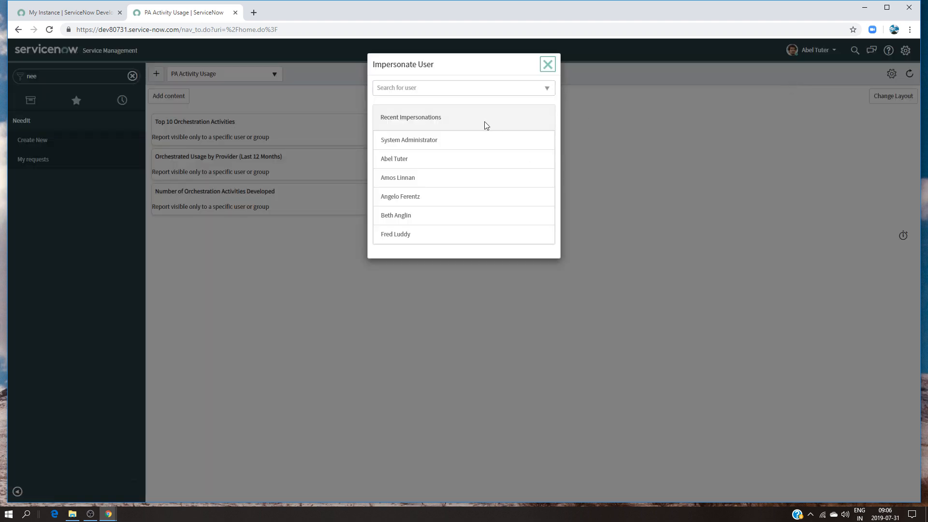
click(411, 217)
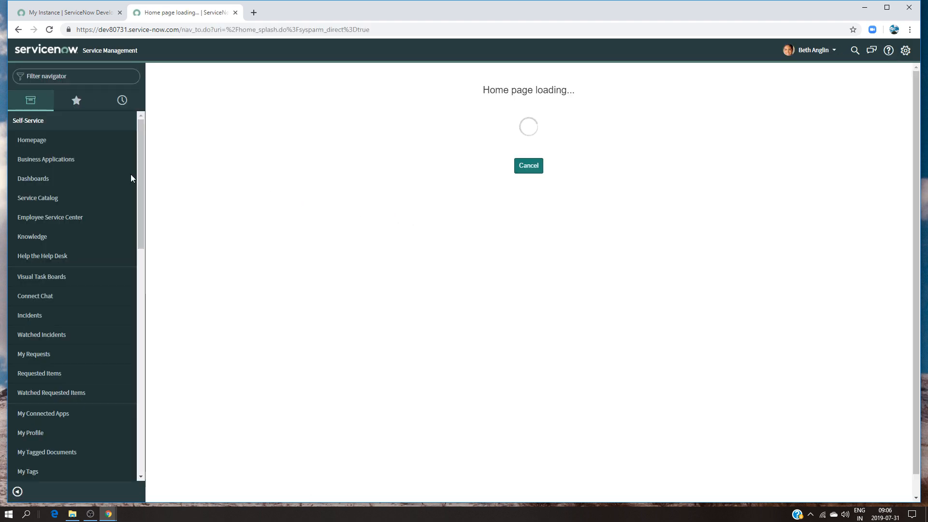
click(44, 76)
text(need)
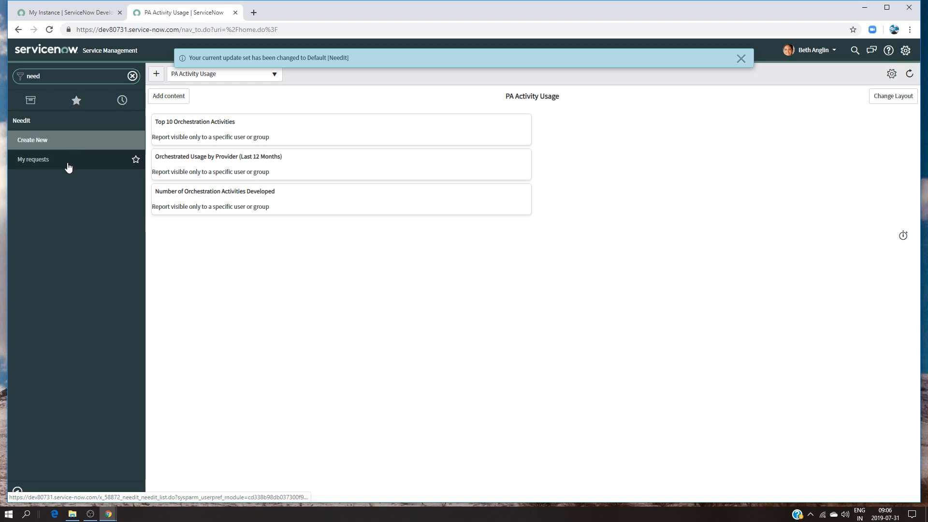
Impersonate the Needit Admin group's member, filter the navigator by "nee" to check the NeedIt modules, and clear the filter
click(813, 50)
click(805, 77)
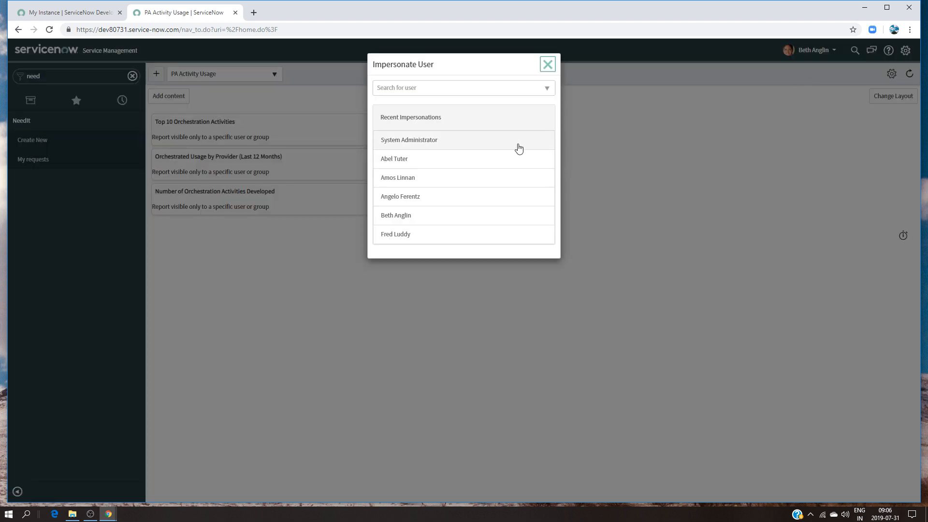
click(404, 235)
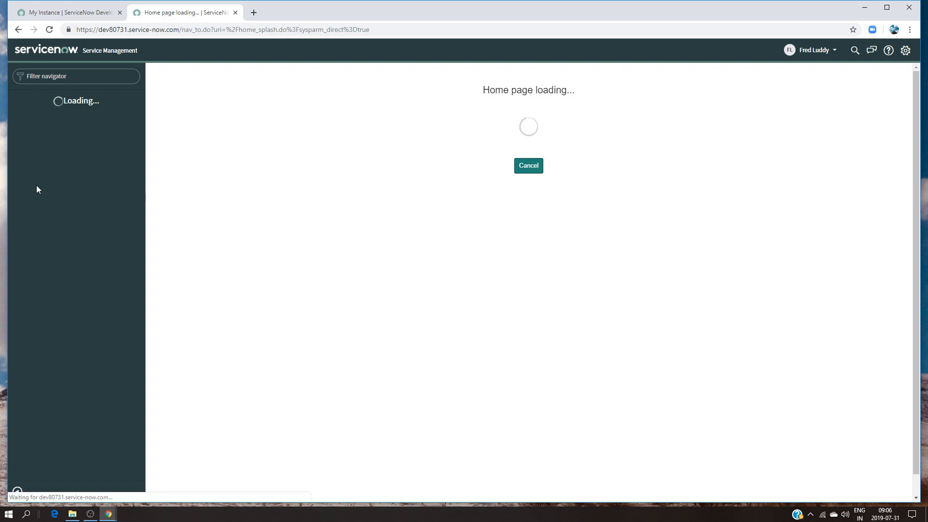
click(72, 77)
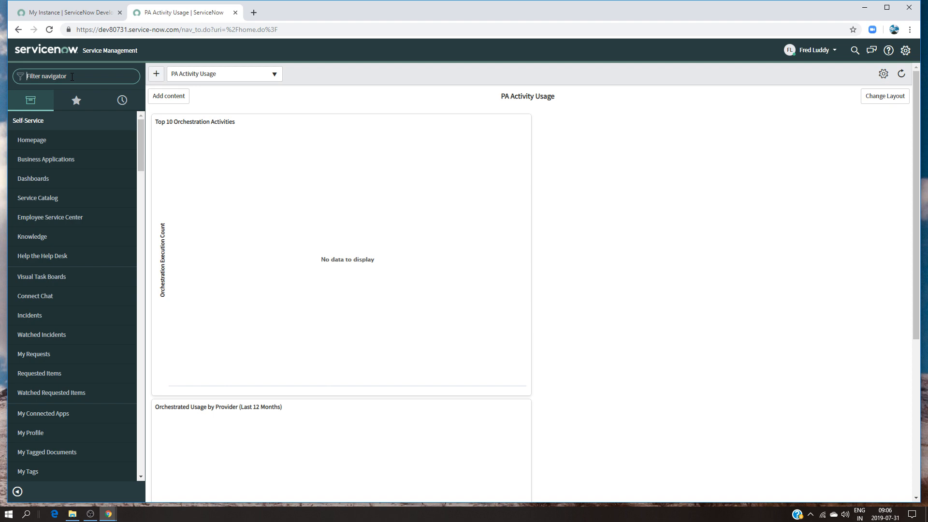
text(nee)
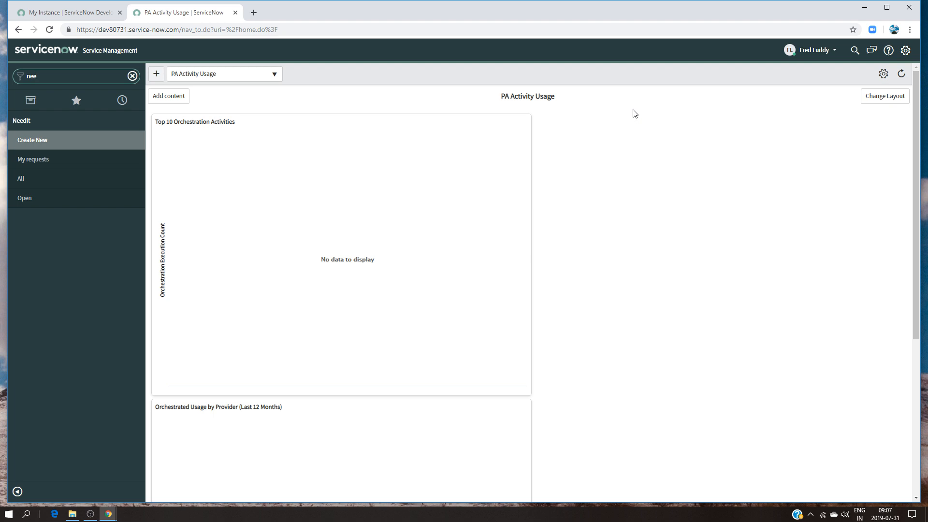
key(BackSpace)
key(BackSpace)
key(BackSpace)
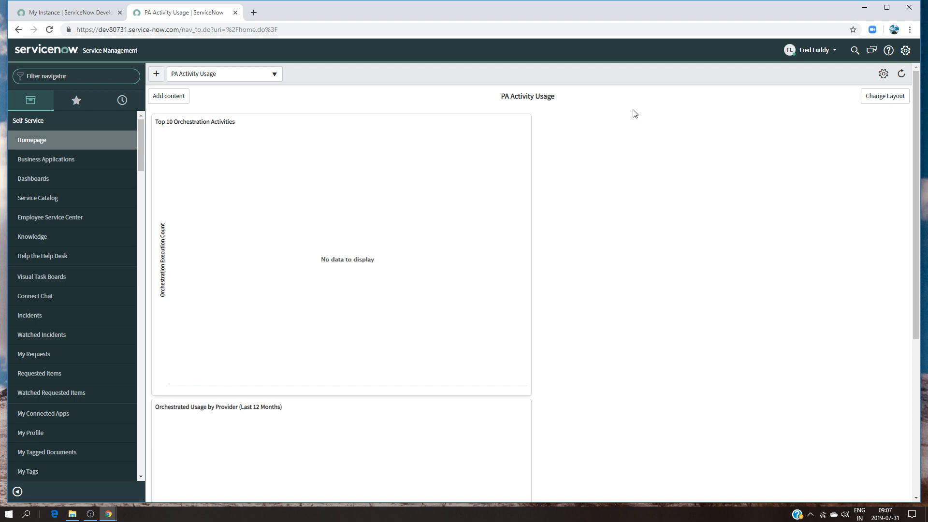
Impersonate the user listed right after System Administrator, recheck the NeedIt modules with the navigator filter "needit", and clear the filter
click(832, 52)
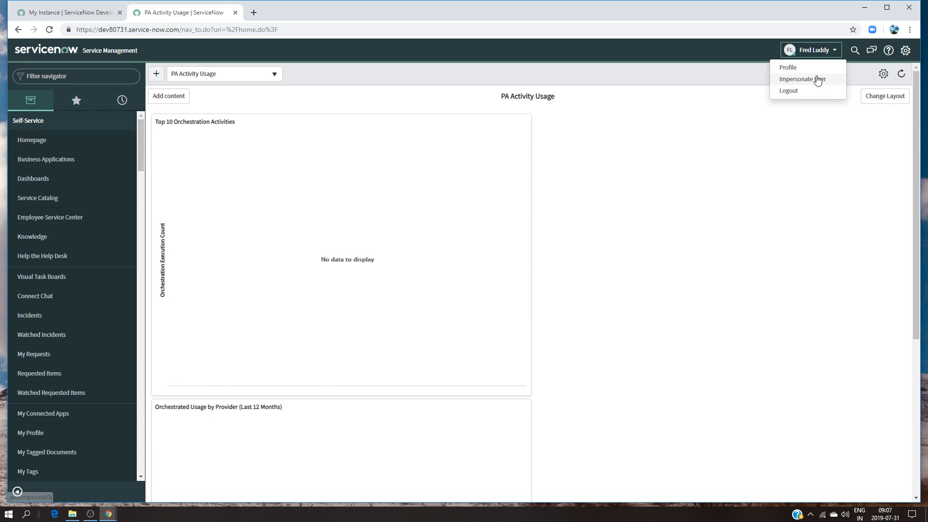
click(816, 80)
click(409, 160)
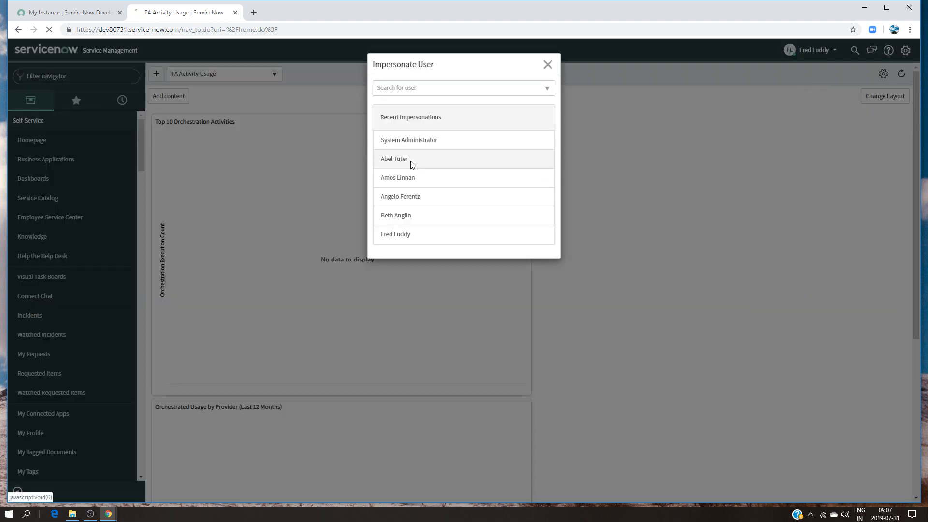
click(59, 79)
text(need)
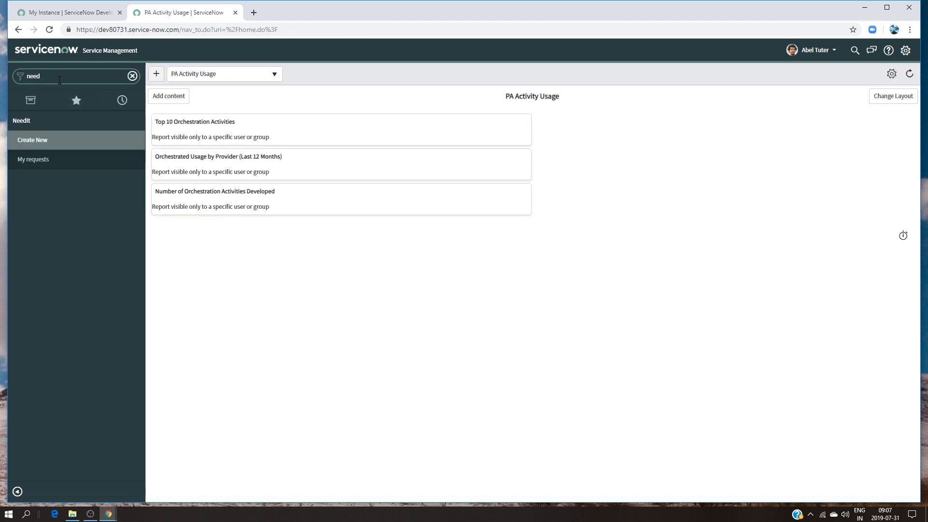
text(it)
key(BackSpace)
key(BackSpace)
key(BackSpace)
key(BackSpace)
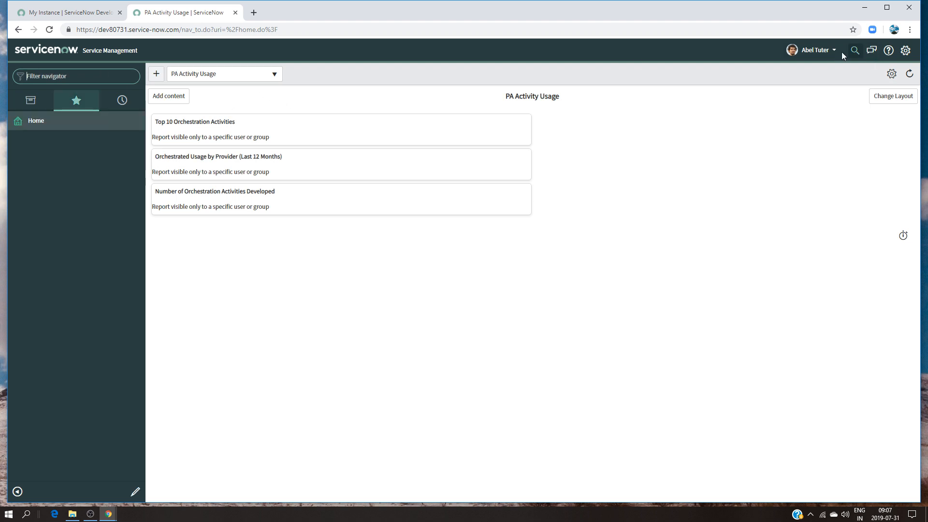
Switch the impersonation back to System Administrator
click(826, 50)
click(805, 78)
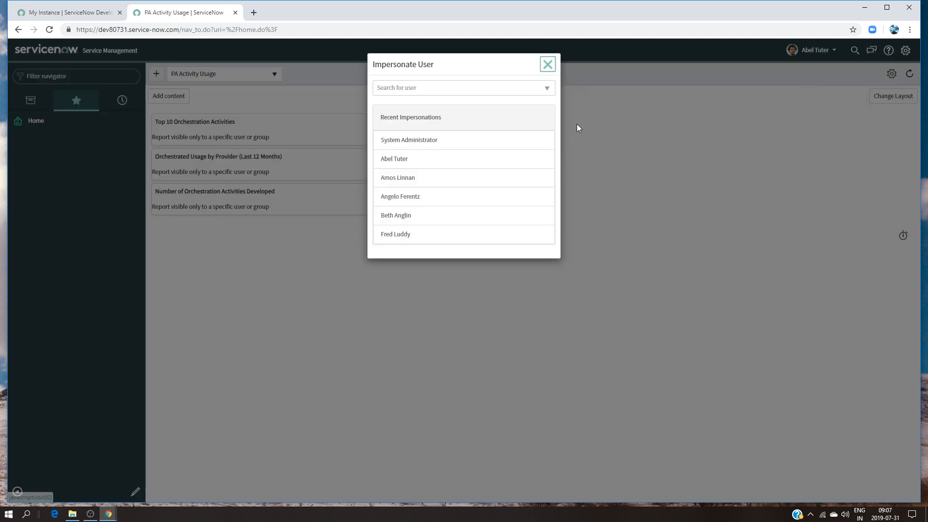
click(426, 141)
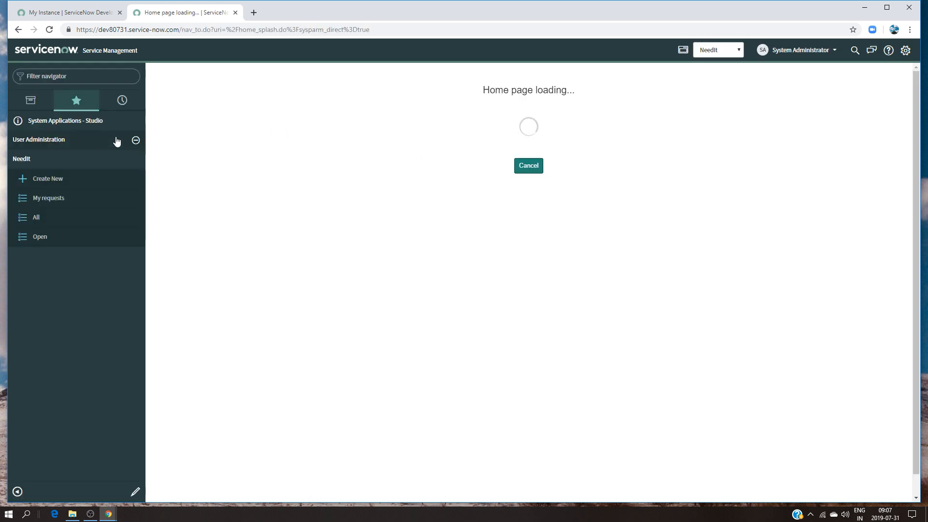
Load the NeedIt application in Studio and open its NeedIt table record to view the table name
click(99, 120)
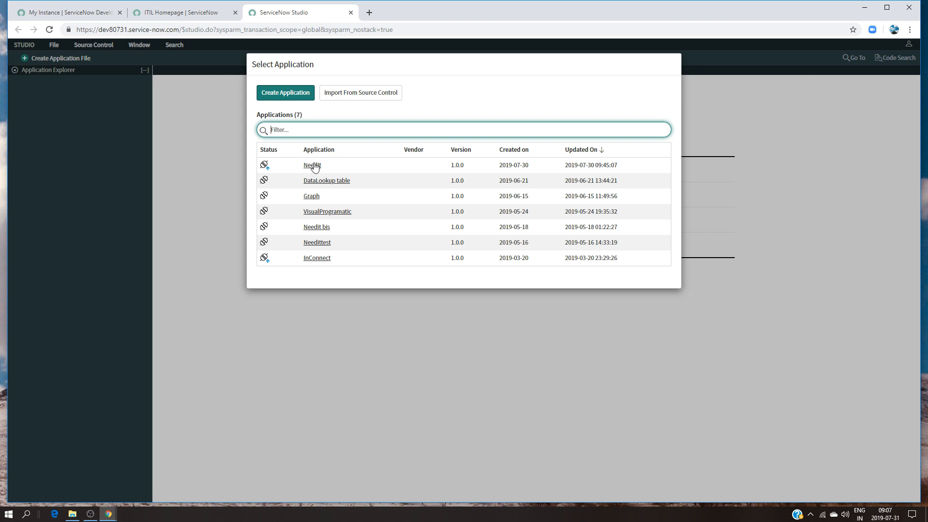
click(312, 165)
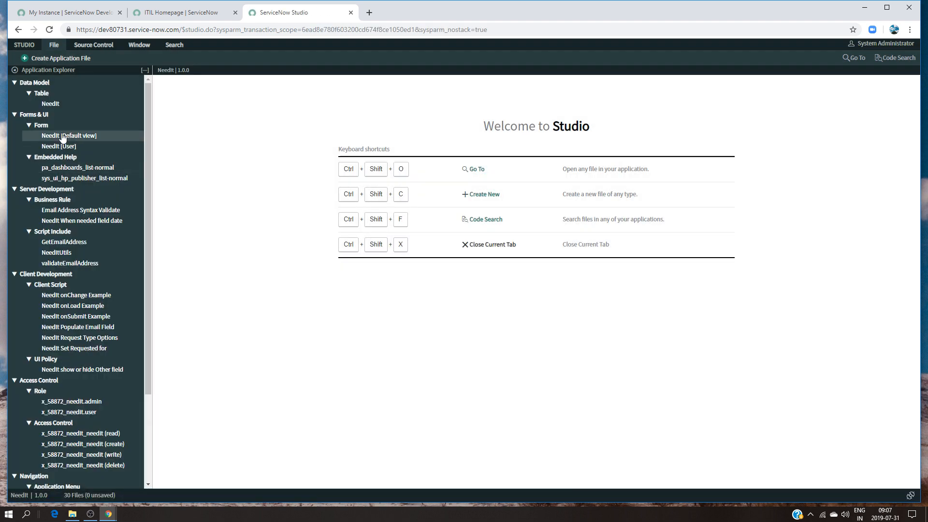
click(50, 104)
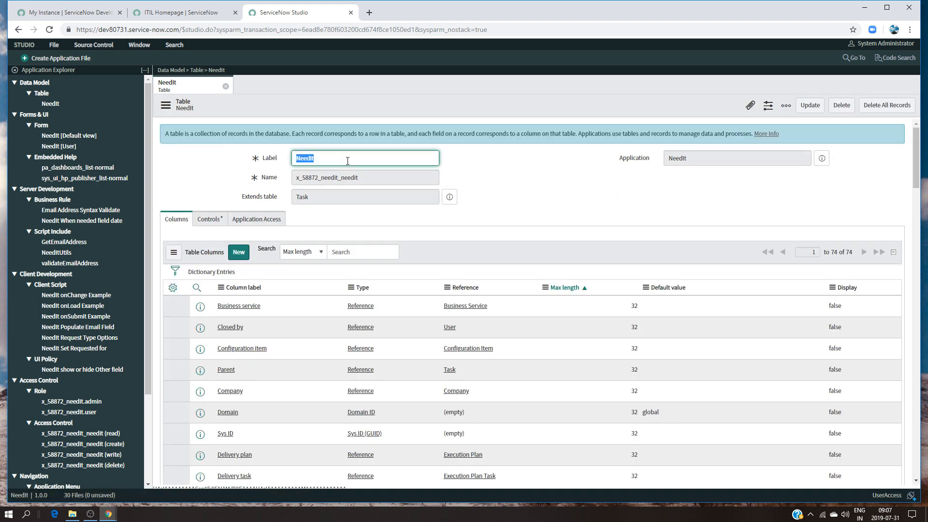
key(Tab)
key(ctrl+c)
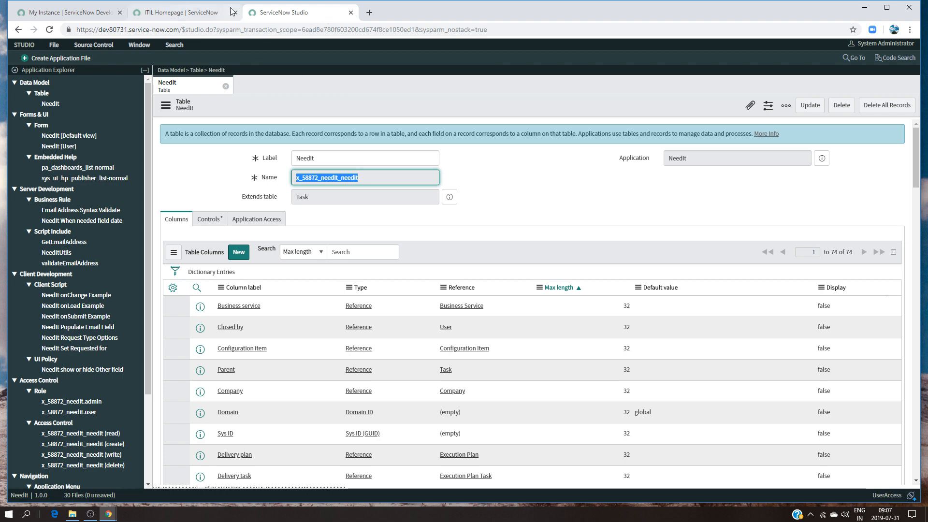
Return to the instance's homepage and impersonate the fourth user in the recent impersonations
click(195, 13)
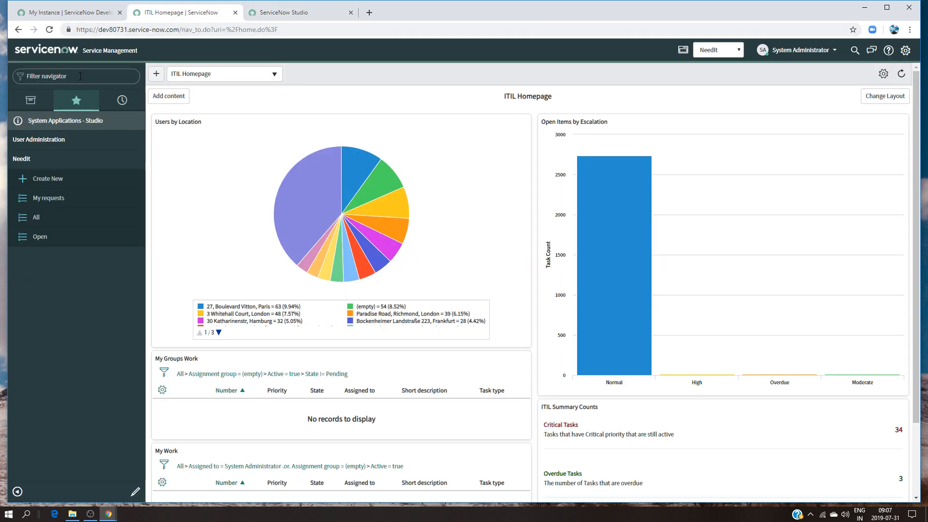
click(803, 50)
click(793, 82)
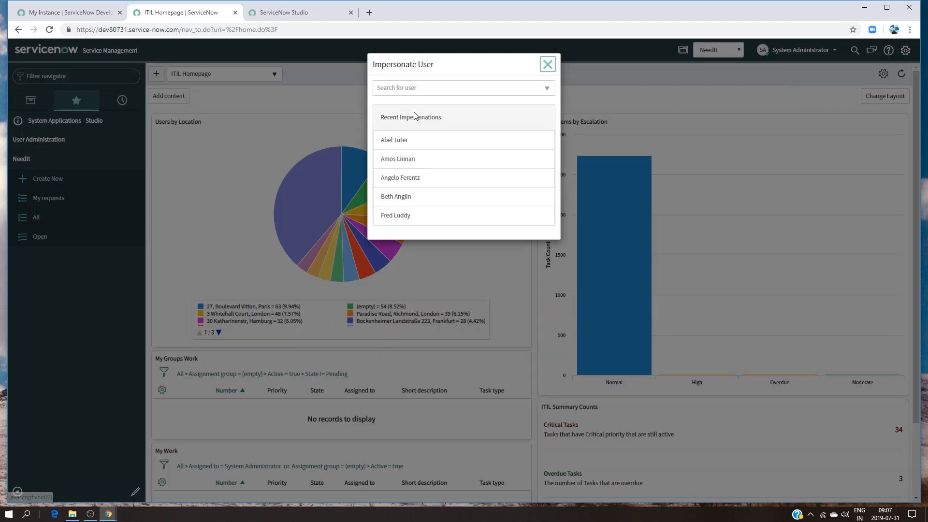
click(410, 198)
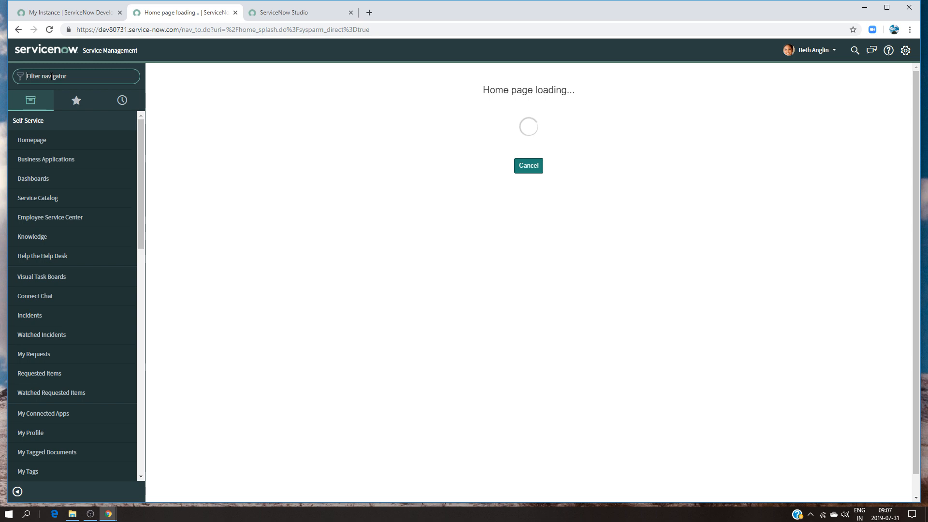
Open the NeedIt table's record list through the navigator with x_58872_needit_needit.list
key(ctrl+v)
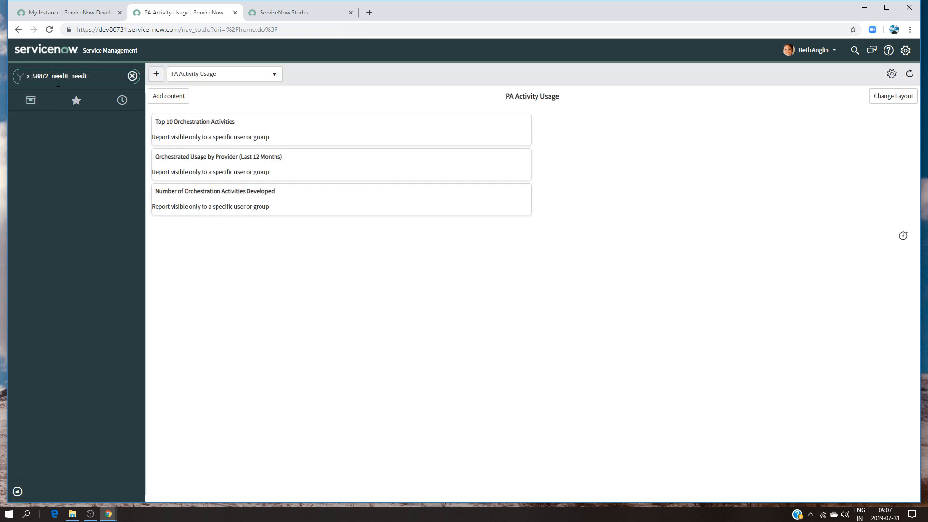
text(.list)
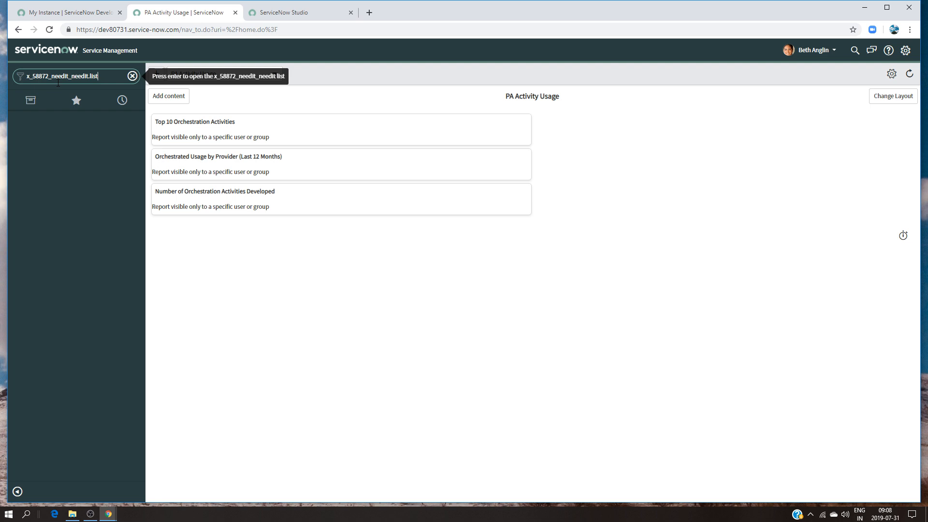
key(Return)
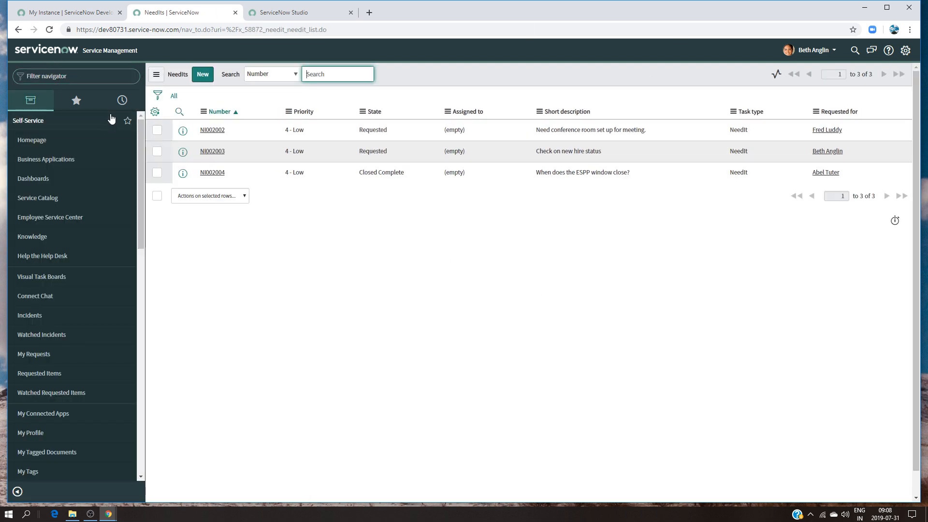
Filter the navigator by "need" to check the available modules, and view request NI002004 before returning to the list
click(81, 77)
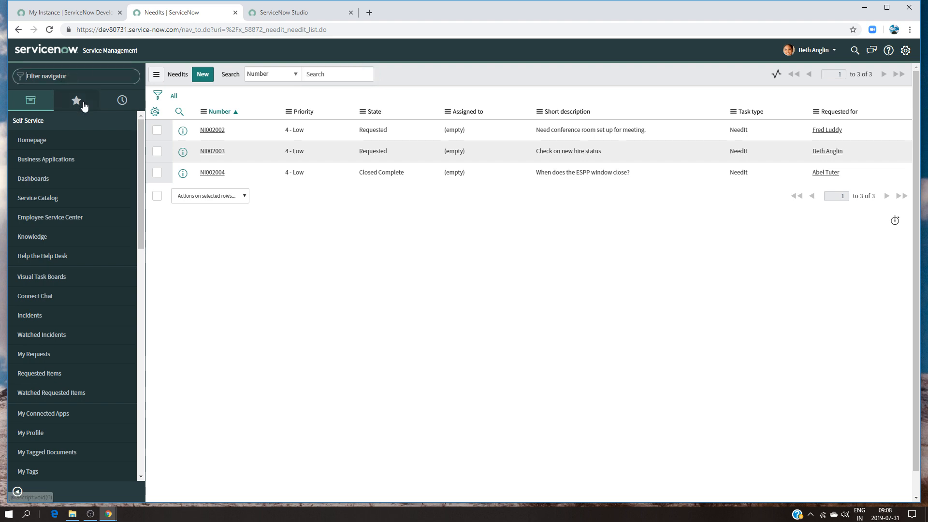
text(need)
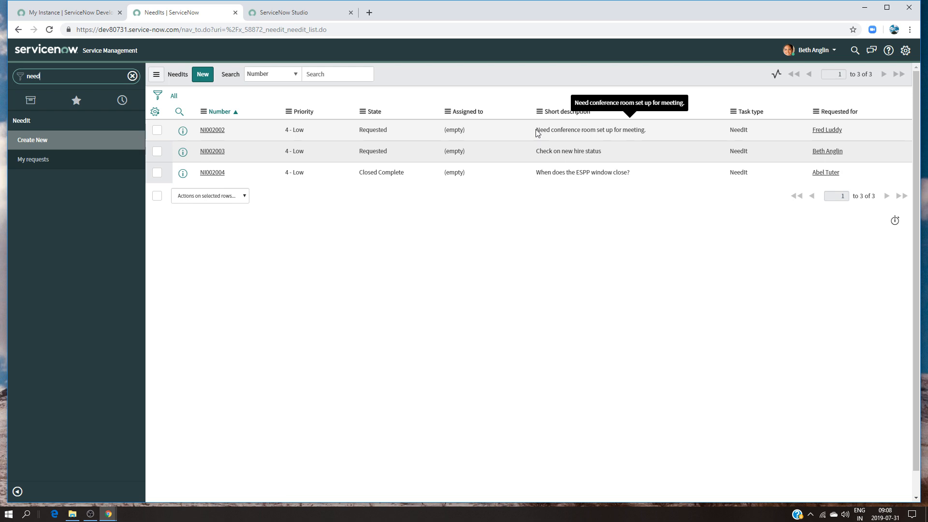
click(219, 174)
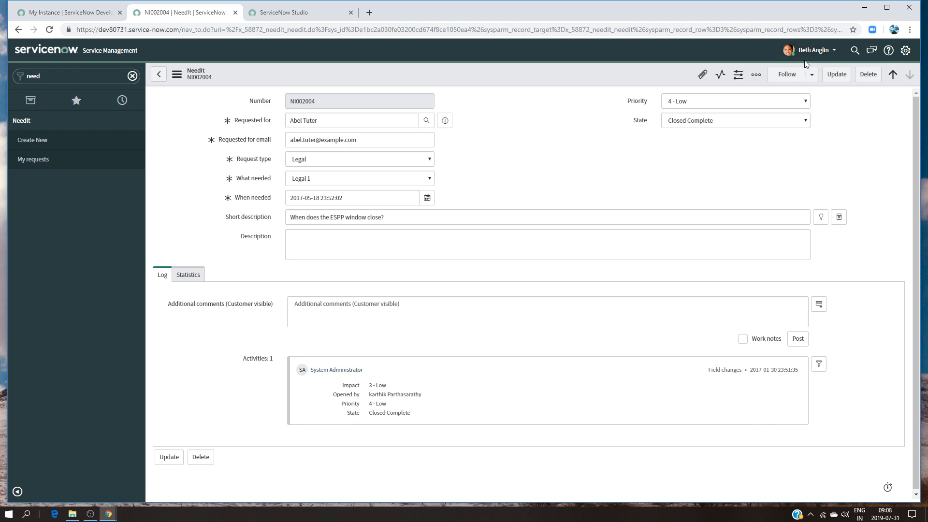
click(158, 74)
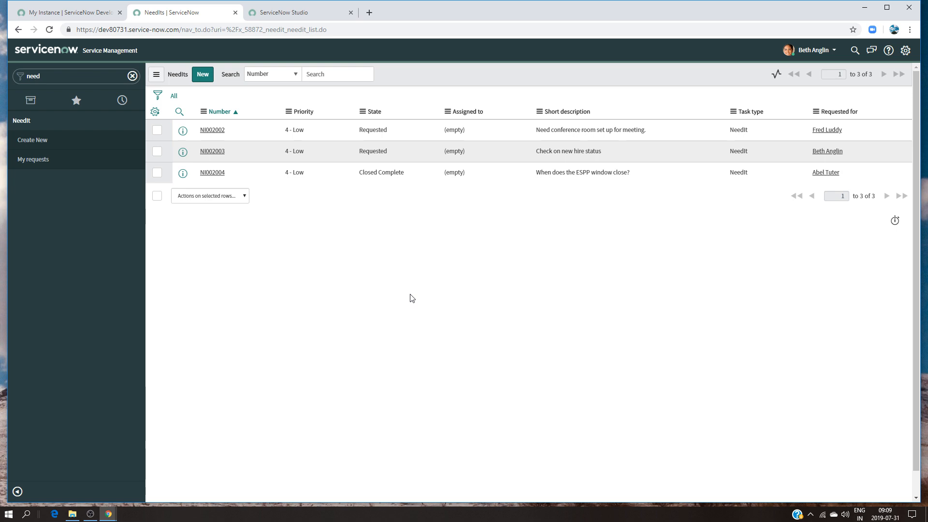
Replace the navigator filter with the table name x_58872_needit_needit and clear it again
click(61, 76)
key(BackSpace)
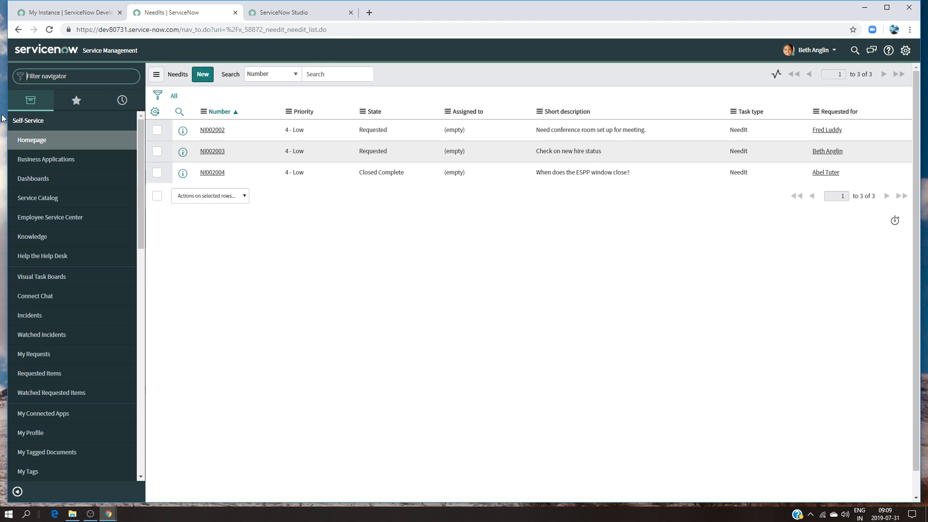
key(ctrl+v)
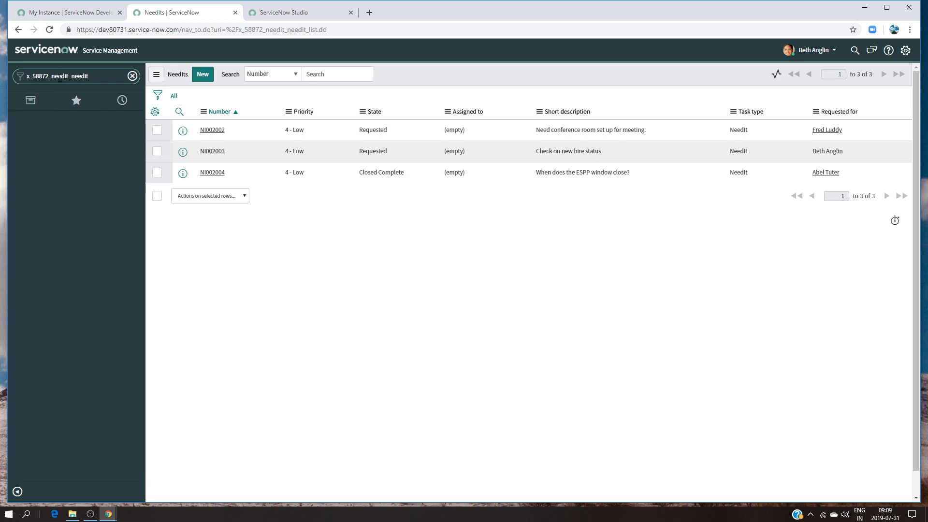
drag(88, 77, 20, 78)
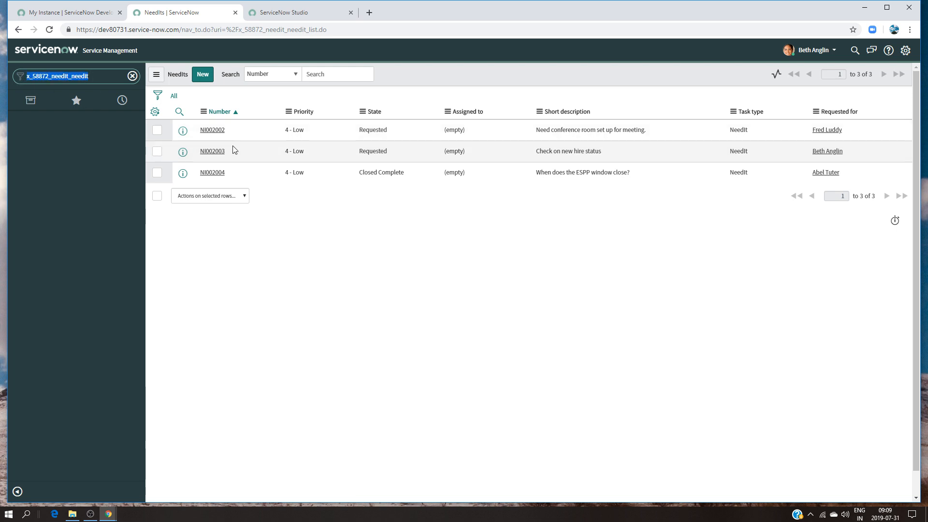
key(BackSpace)
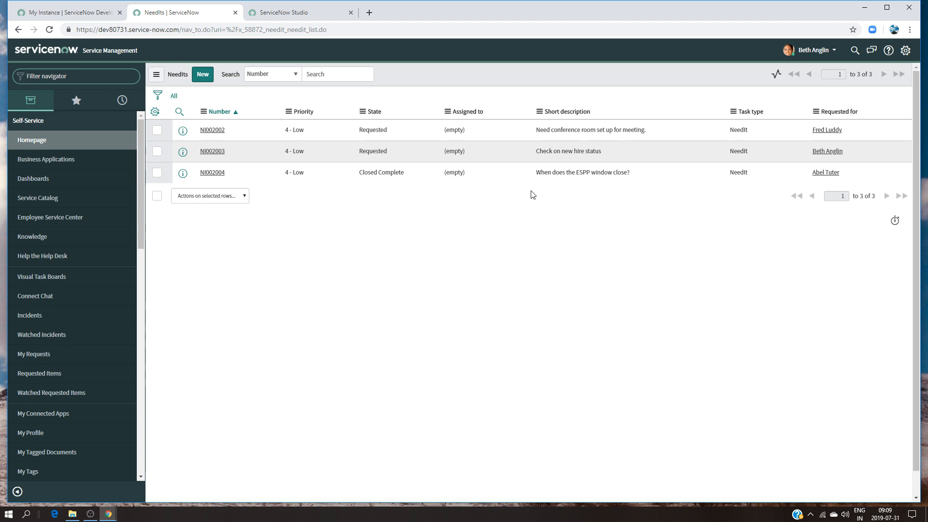
Open the x_58872_needit_needit (read) access control in Studio to inspect its definition
click(300, 13)
scroll(62, 290, down, 3)
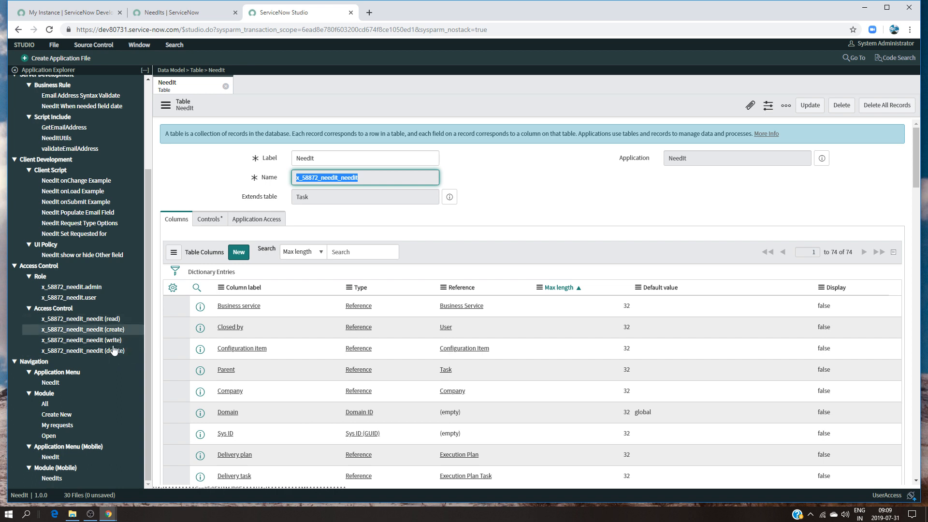
click(92, 321)
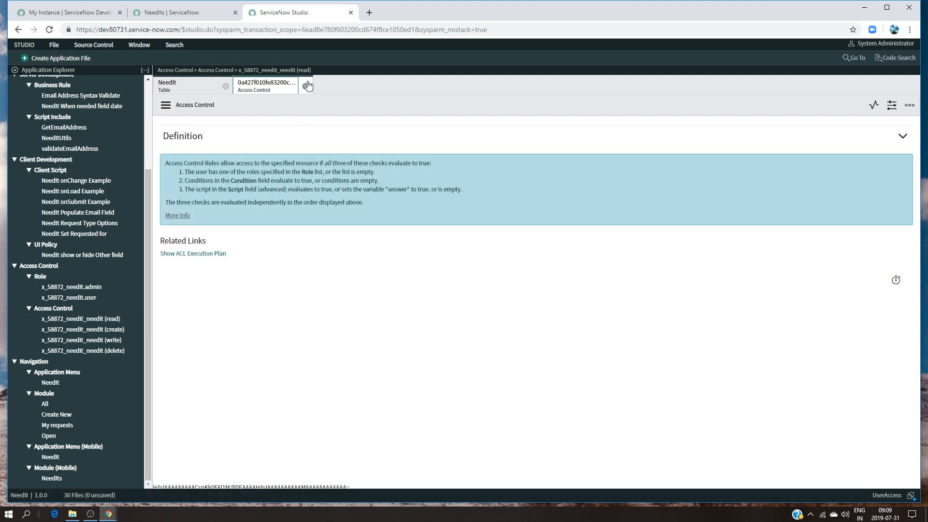
Return to the NeedIts list and switch the impersonation back to System Administrator
click(182, 11)
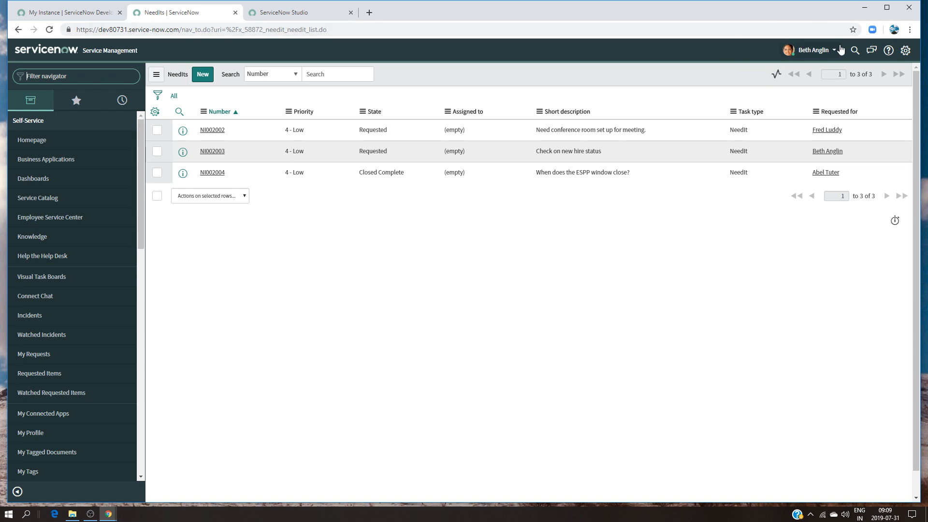
click(822, 50)
click(812, 80)
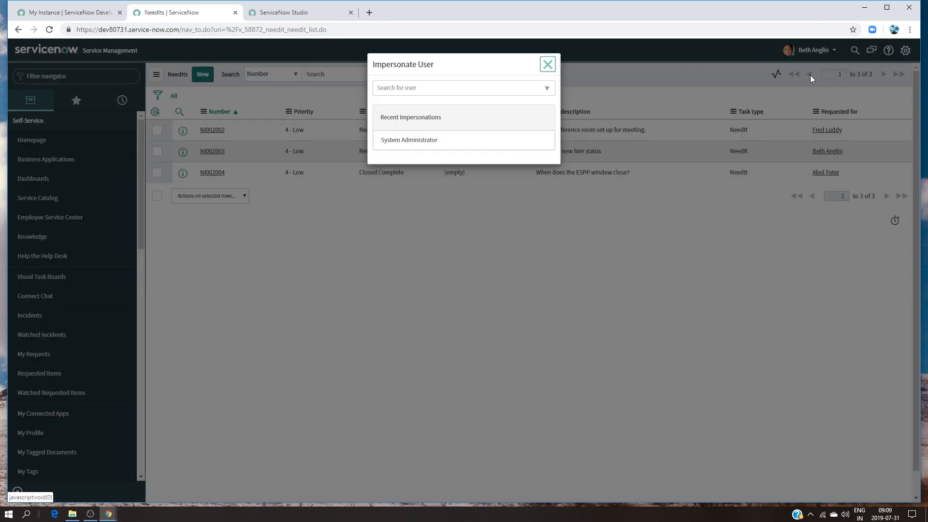
click(427, 148)
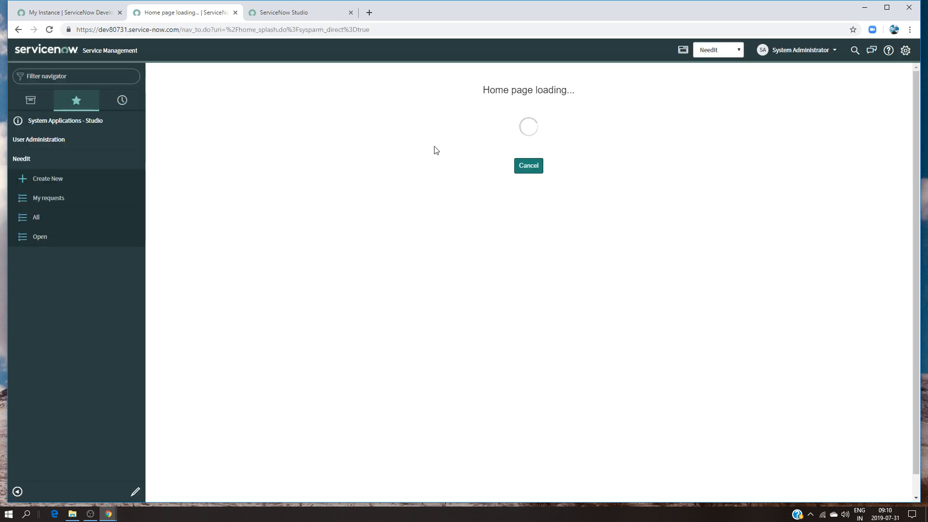
Elevate the System Administrator session with the security_admin role
click(801, 54)
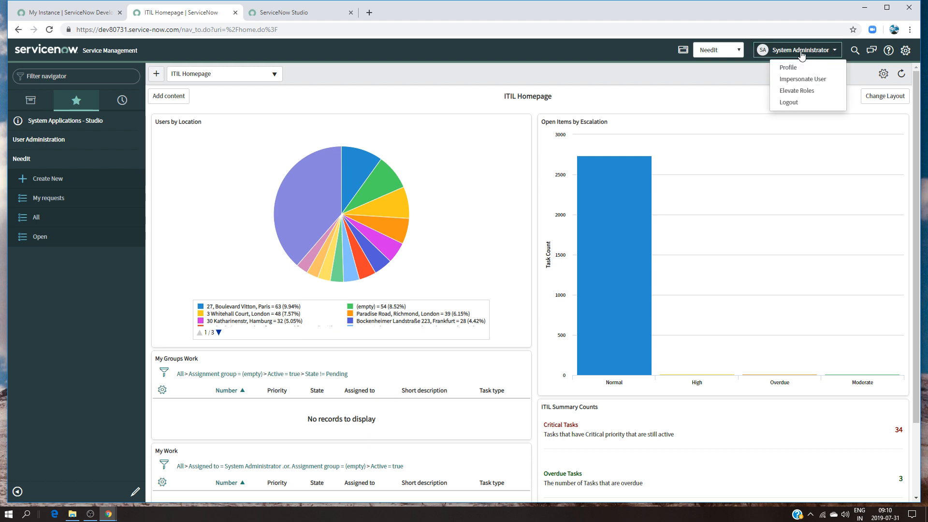
click(798, 91)
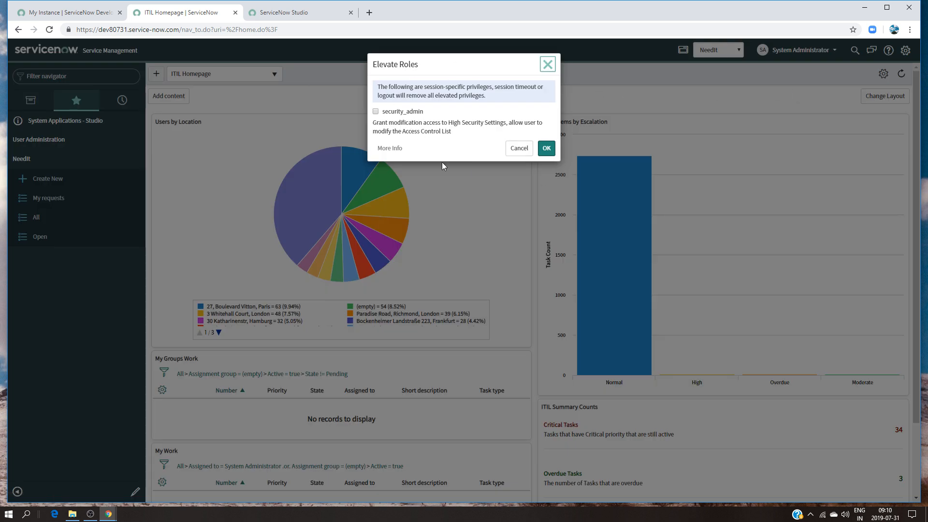
click(377, 112)
click(546, 148)
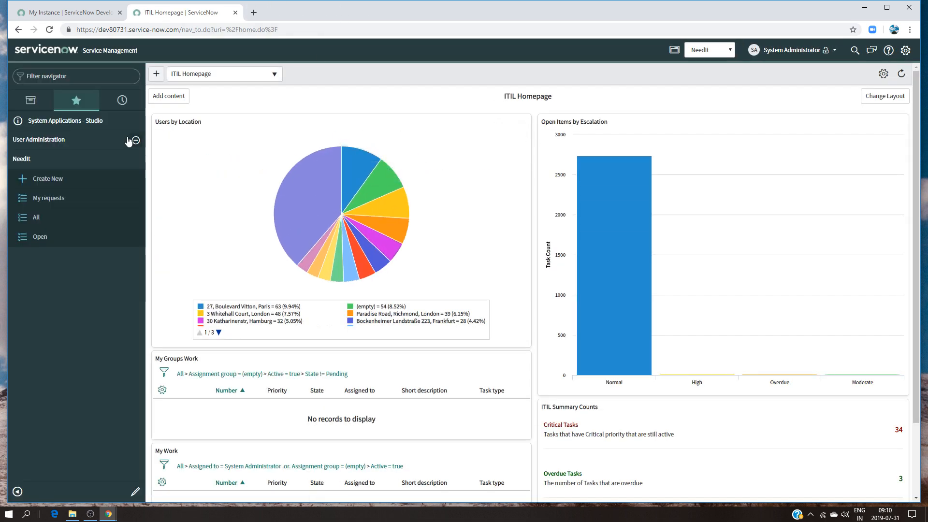
Reopen Studio with the NeedIt application and open the x_58872_needit_needit (read) access control
click(119, 125)
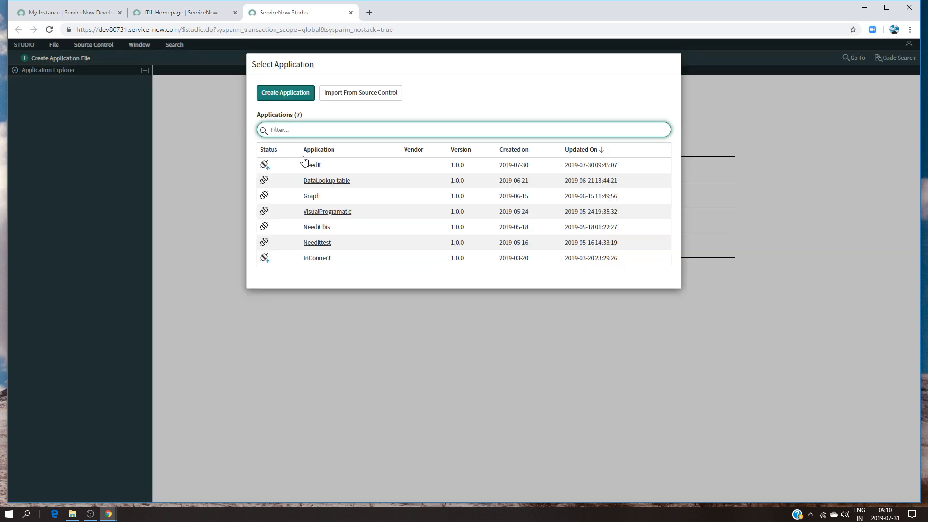
click(307, 167)
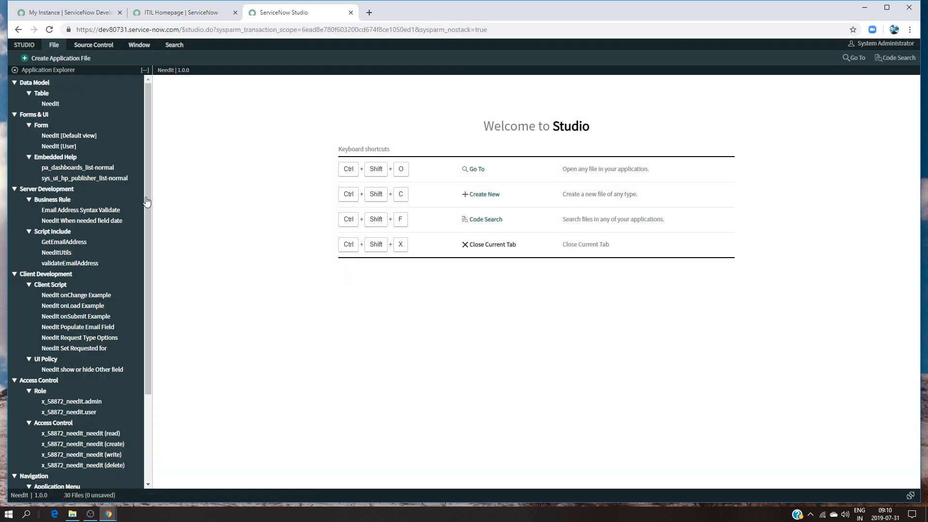
scroll(73, 290, down, 3)
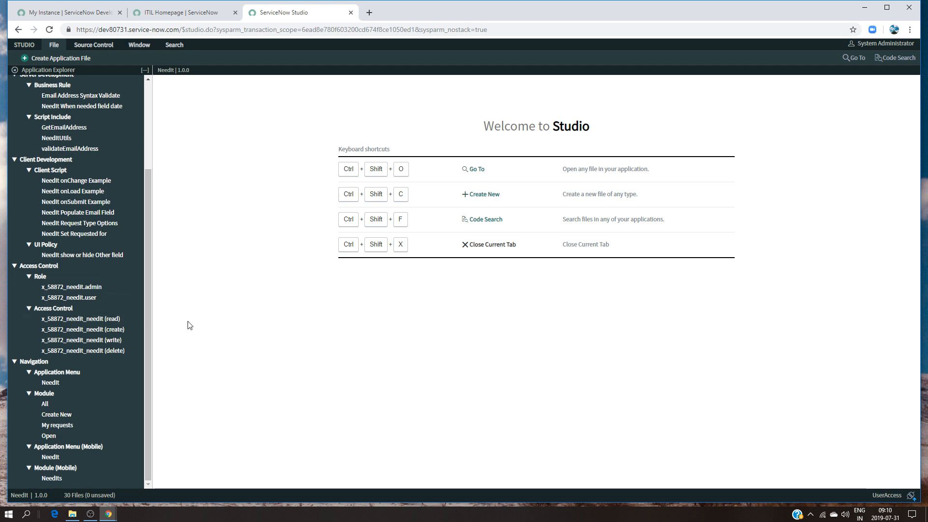
click(103, 320)
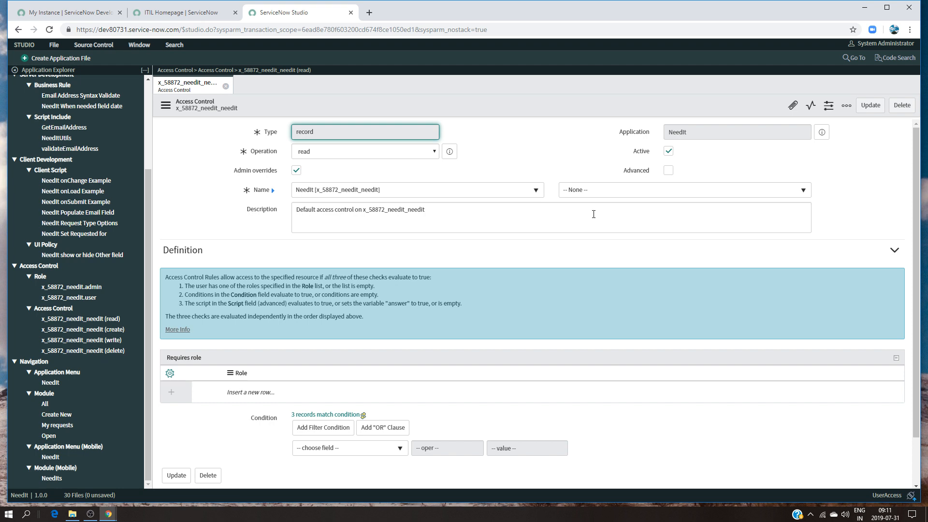
Add x_58872_needit.admin as a required role on the read access control, save the record, and close it
click(249, 392)
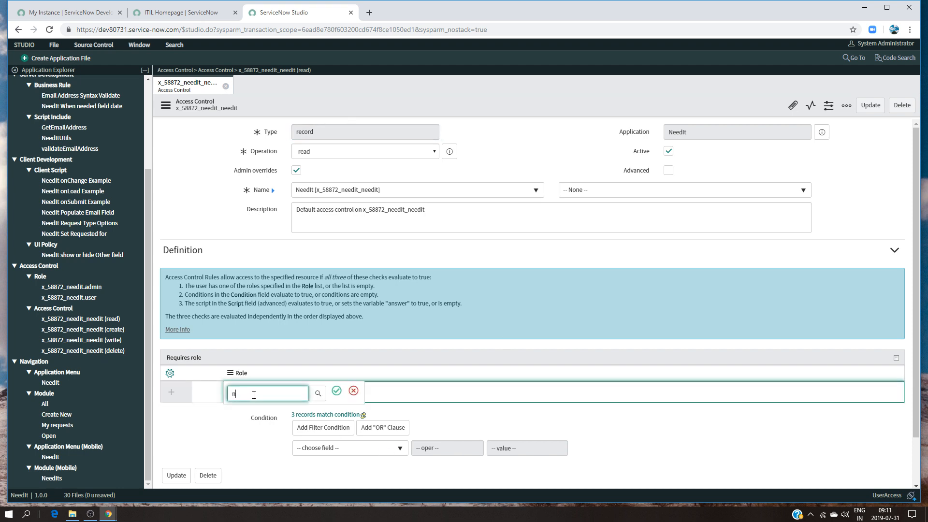
key(BackSpace)
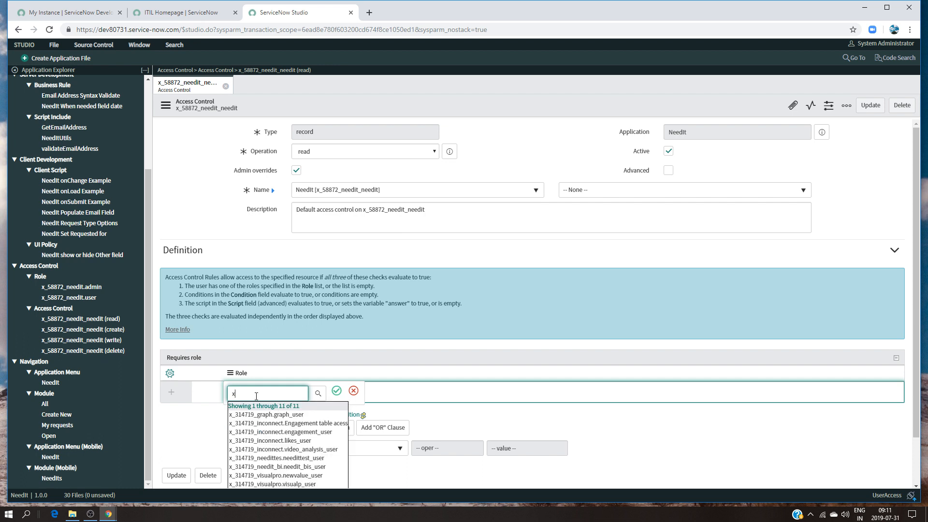
scroll(285, 426, down, 1)
click(295, 436)
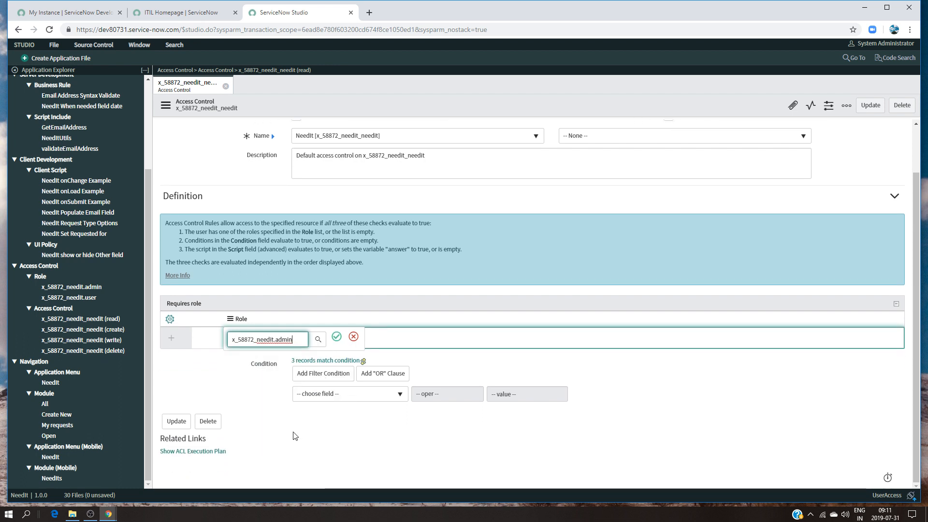
click(336, 337)
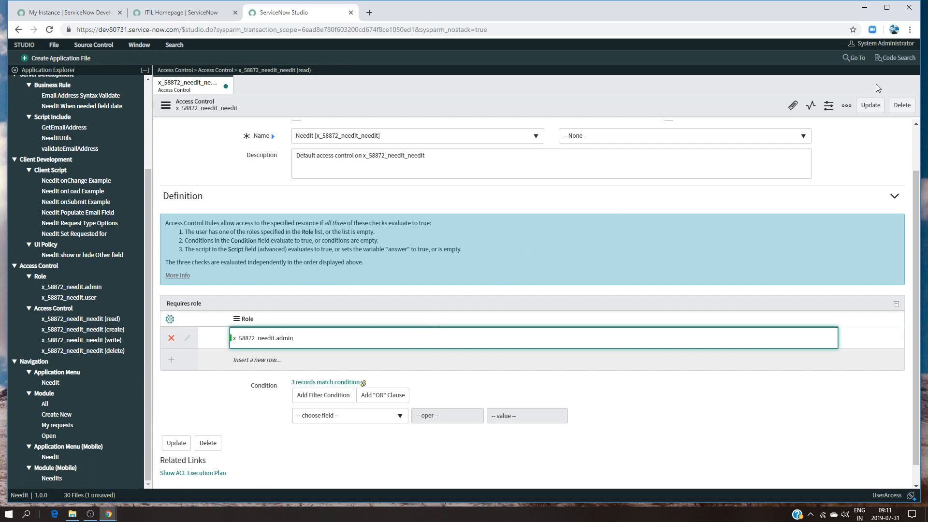
click(872, 106)
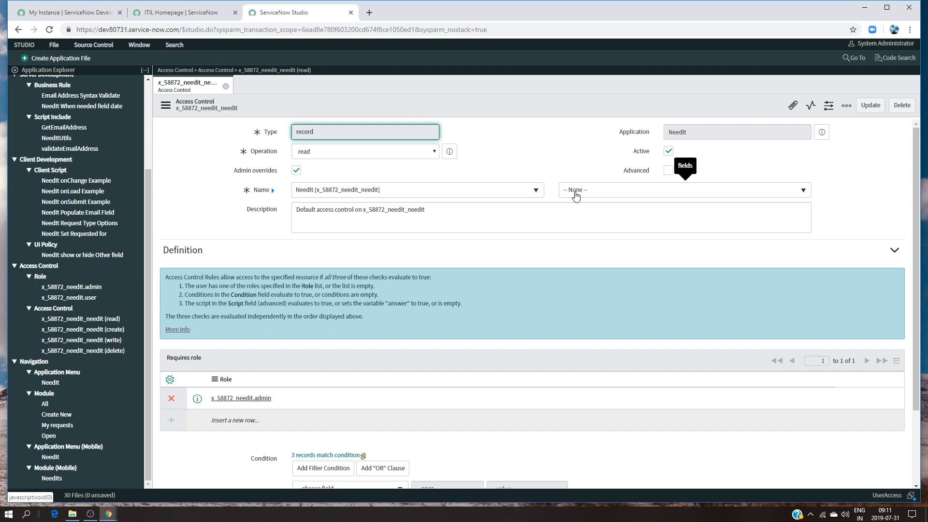
scroll(575, 203, down, 2)
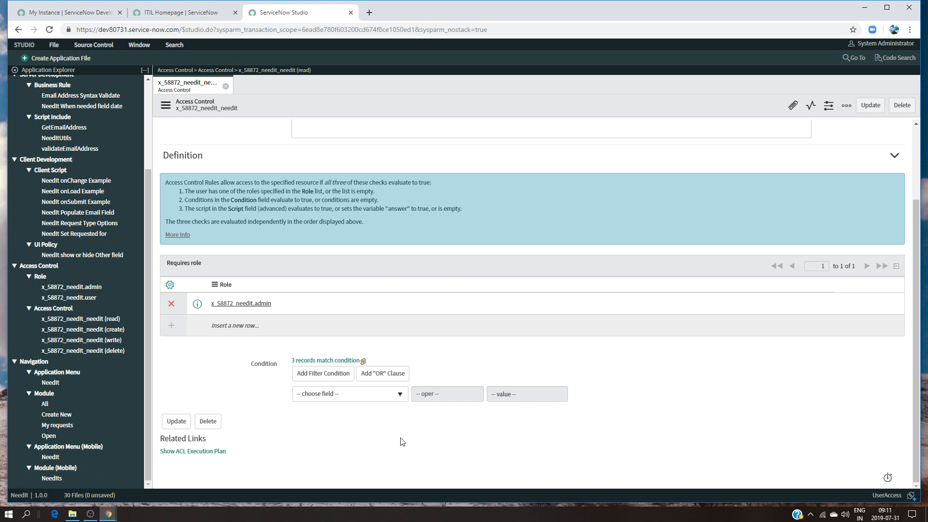
click(225, 86)
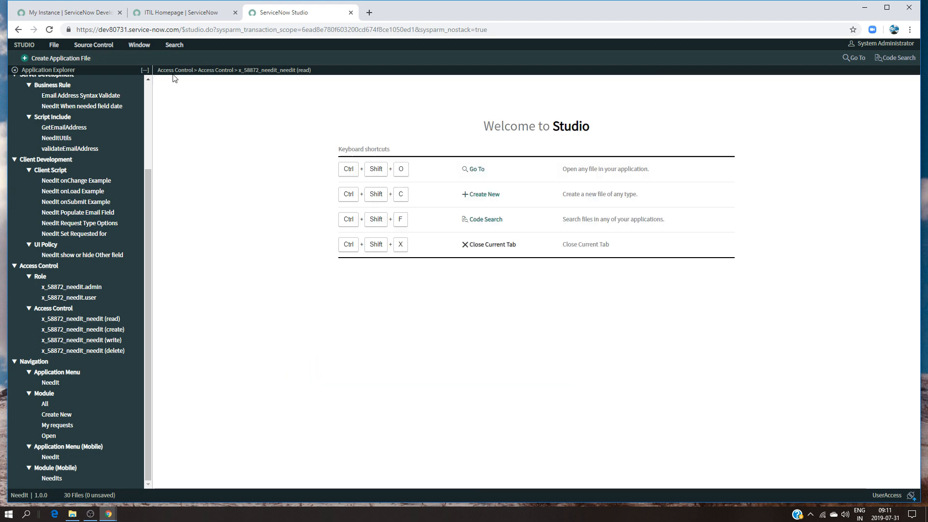
Create a new application file of type Access Control
click(83, 59)
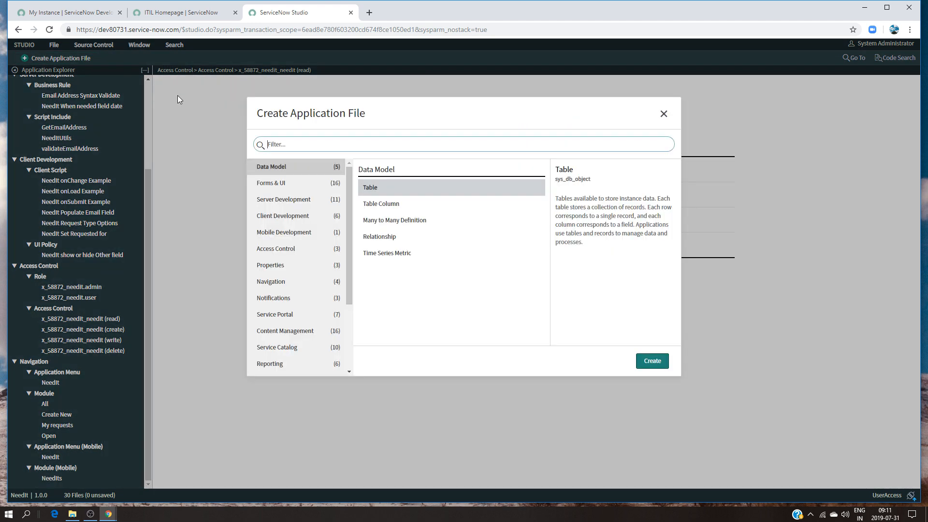
click(344, 145)
text(ac)
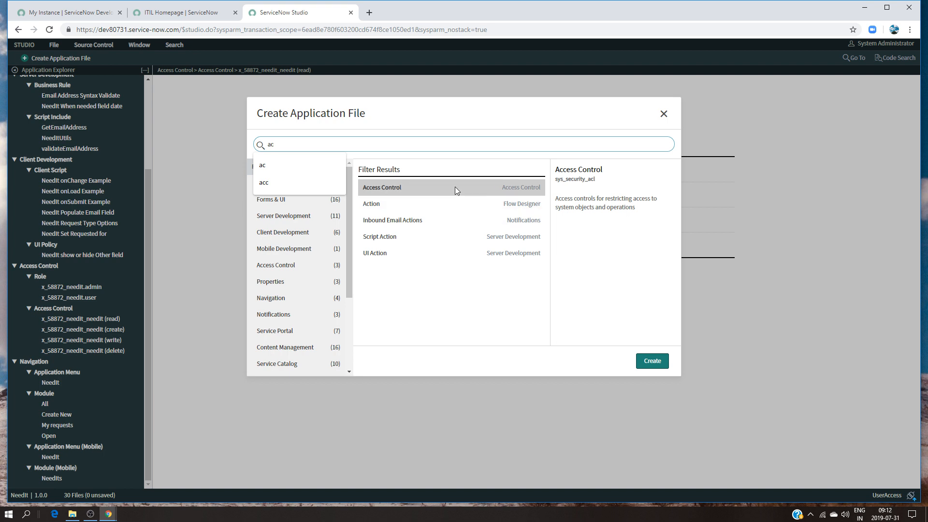
click(467, 190)
click(652, 361)
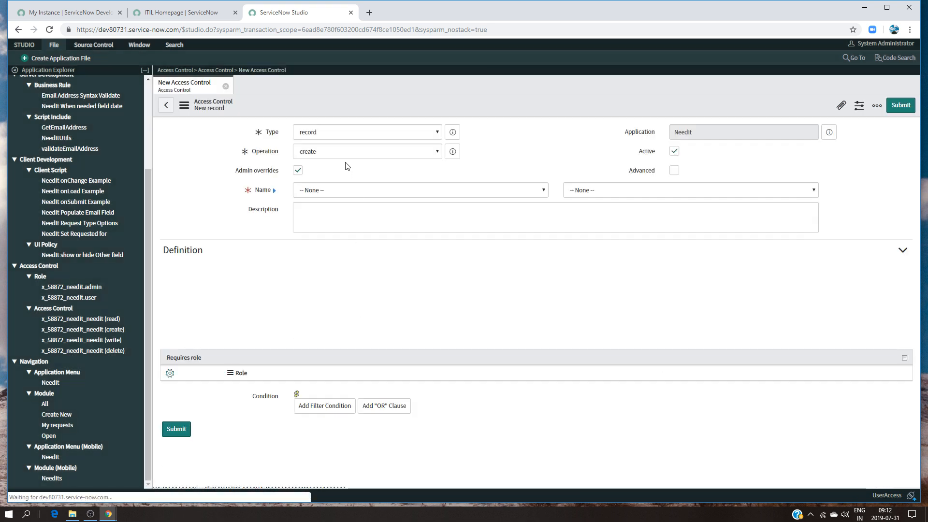
Set the new access control's operation to read and its name to the NeedIt [x_58872_needit_needit] table
click(336, 158)
click(326, 183)
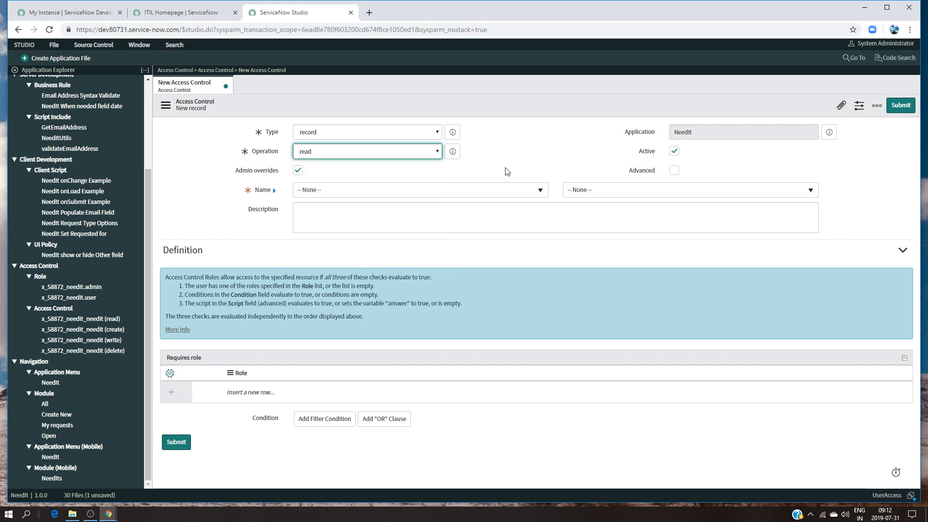
click(463, 195)
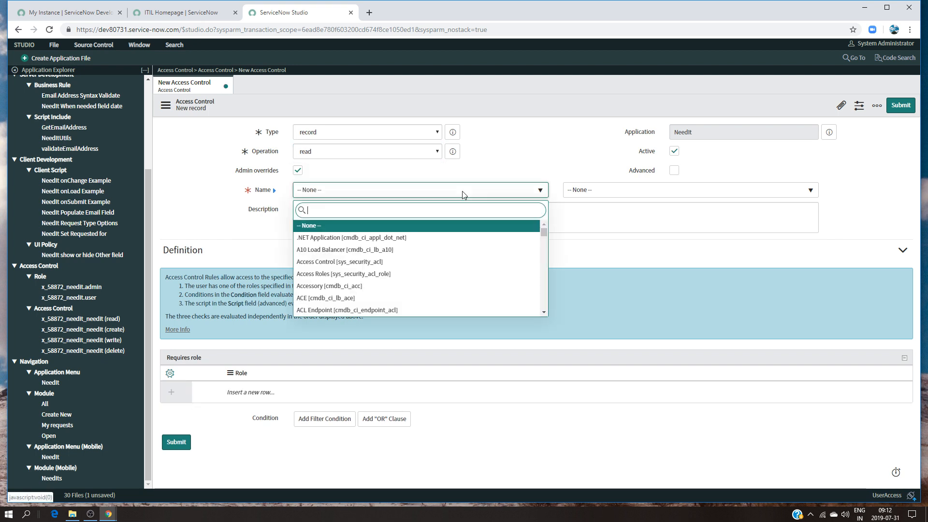
text(needit)
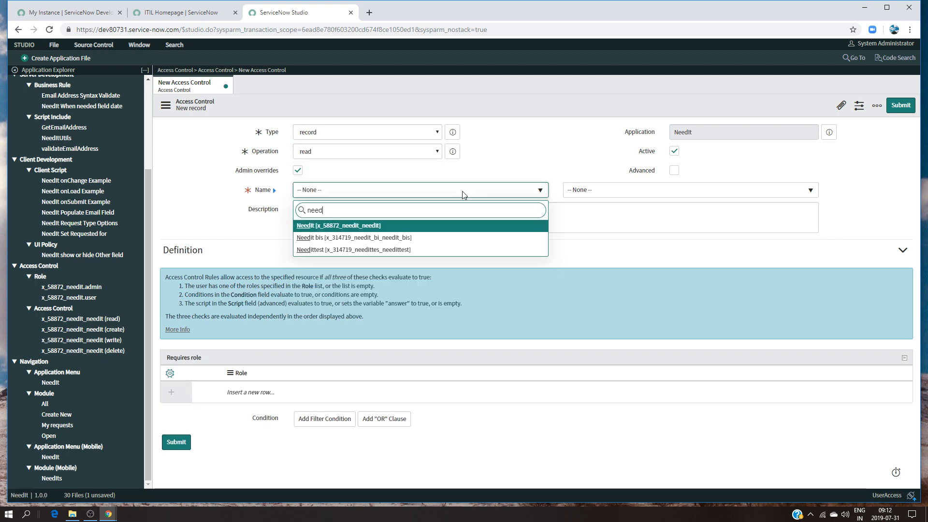
click(409, 228)
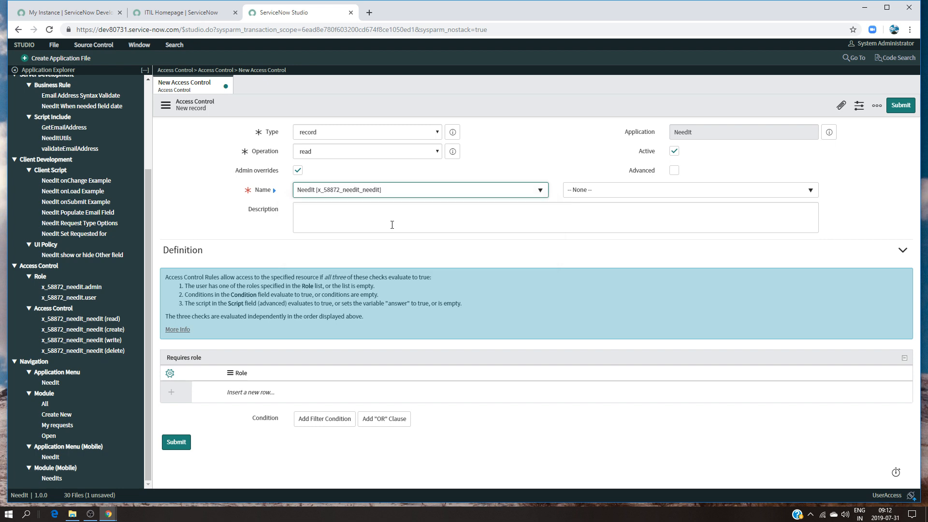
Look through the field choices available for the NeedIt table, leaving the field at None
click(578, 196)
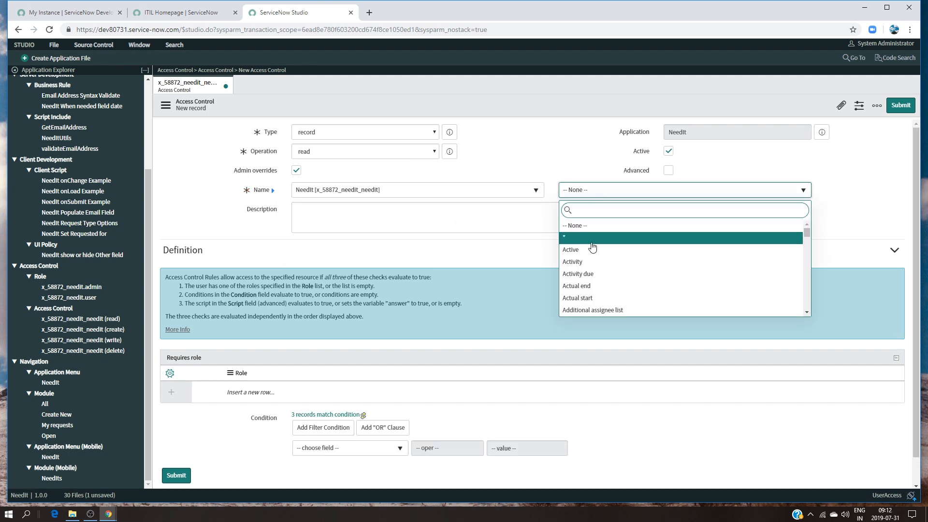
scroll(605, 275, down, 2)
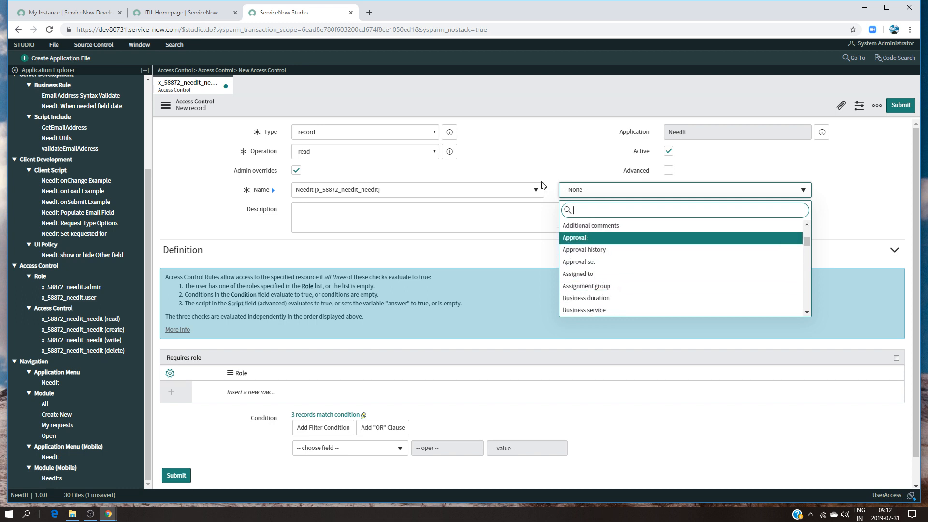
click(576, 164)
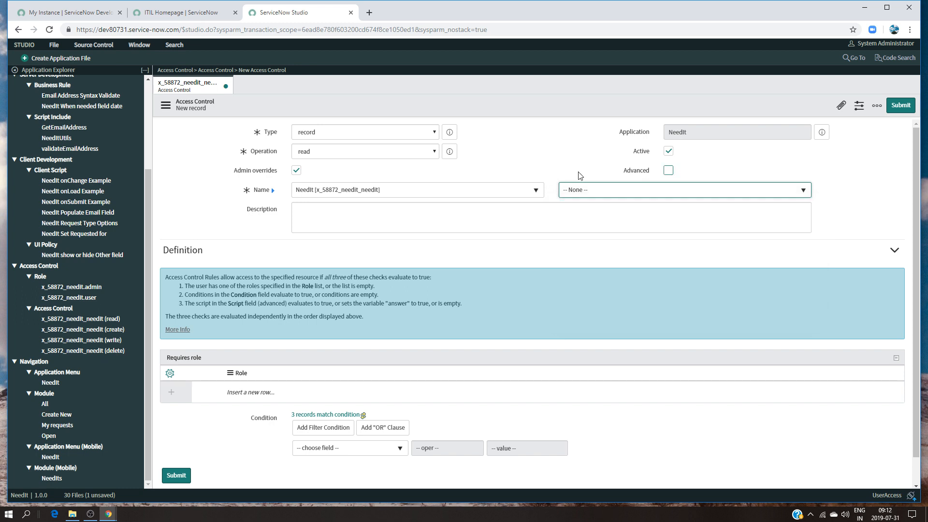
click(591, 195)
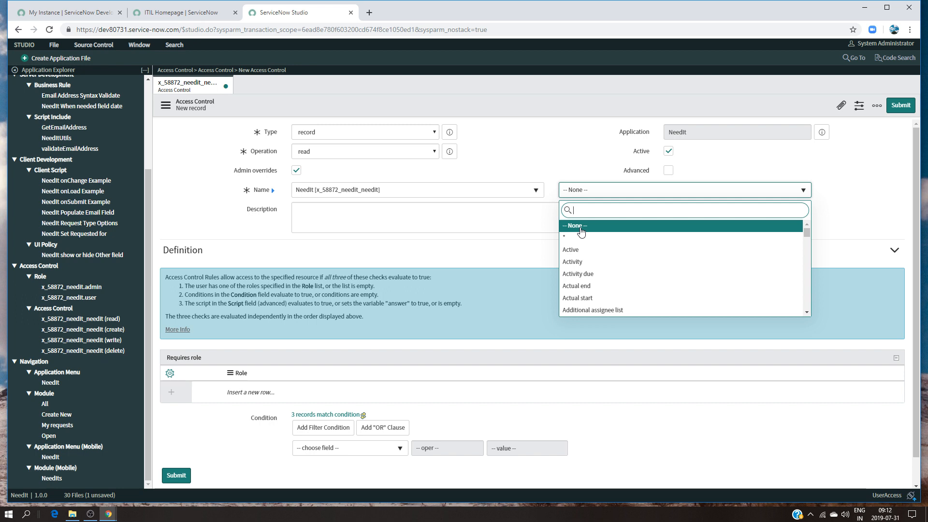
scroll(602, 304, down, 1)
click(561, 144)
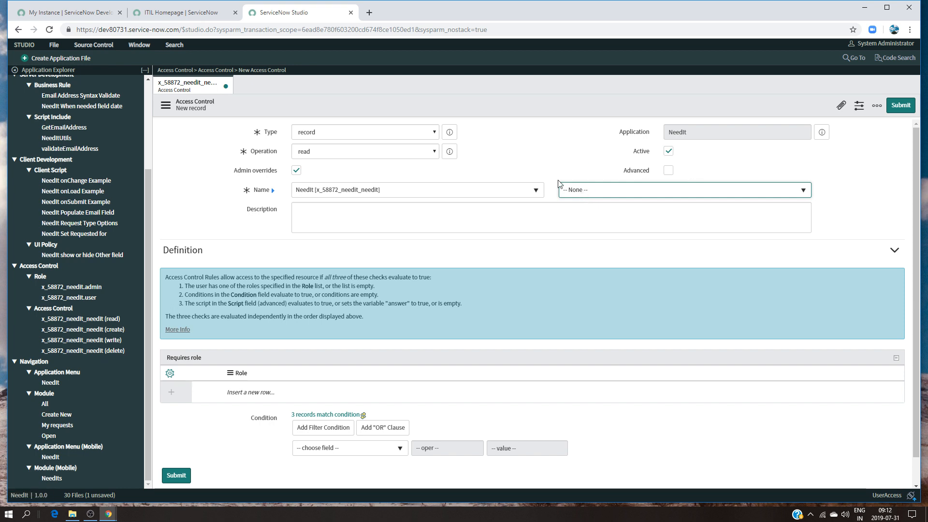
Add x_58872_needit.user as a required role on the new access control
double_click(266, 392)
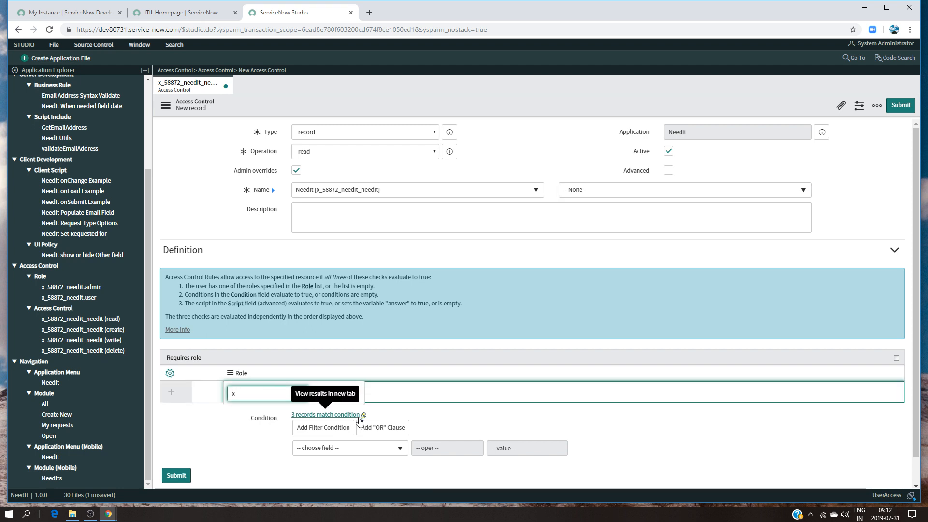
scroll(358, 438, down, 1)
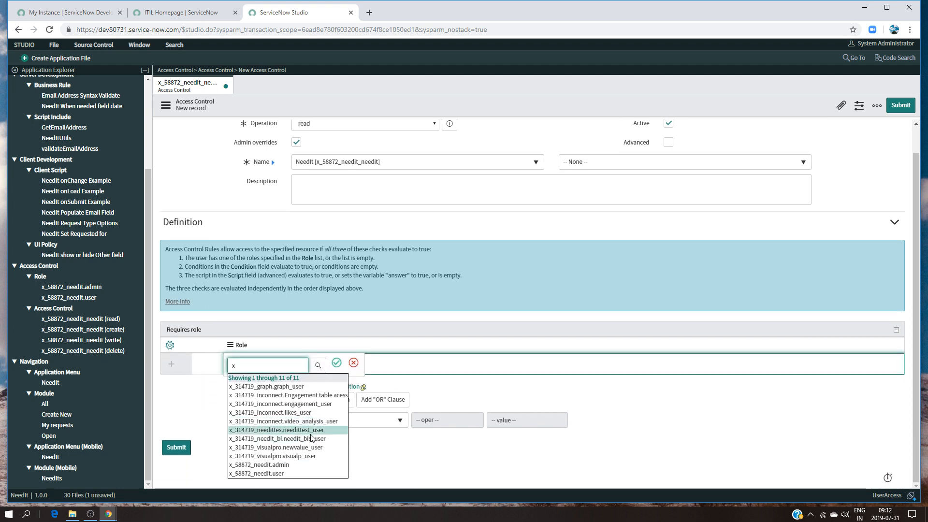
click(277, 473)
click(337, 362)
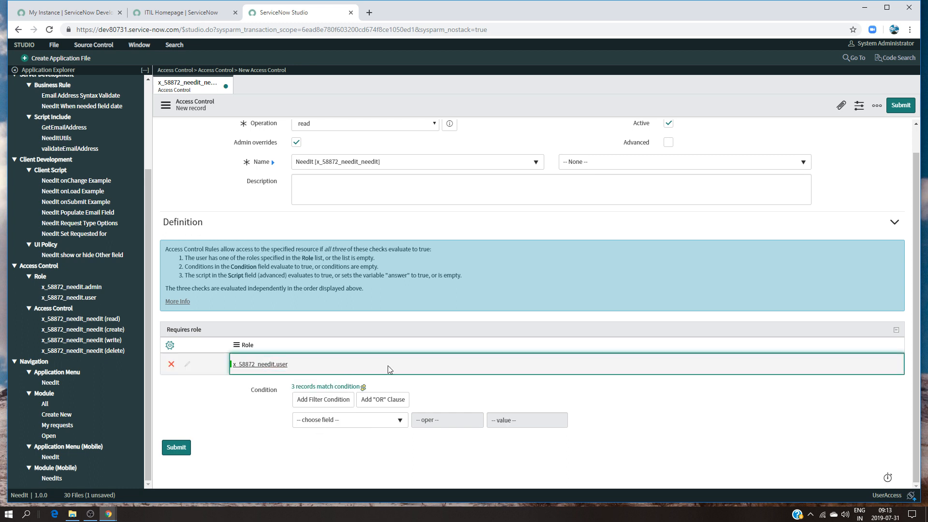
scroll(535, 280, up, 1)
scroll(533, 269, down, 1)
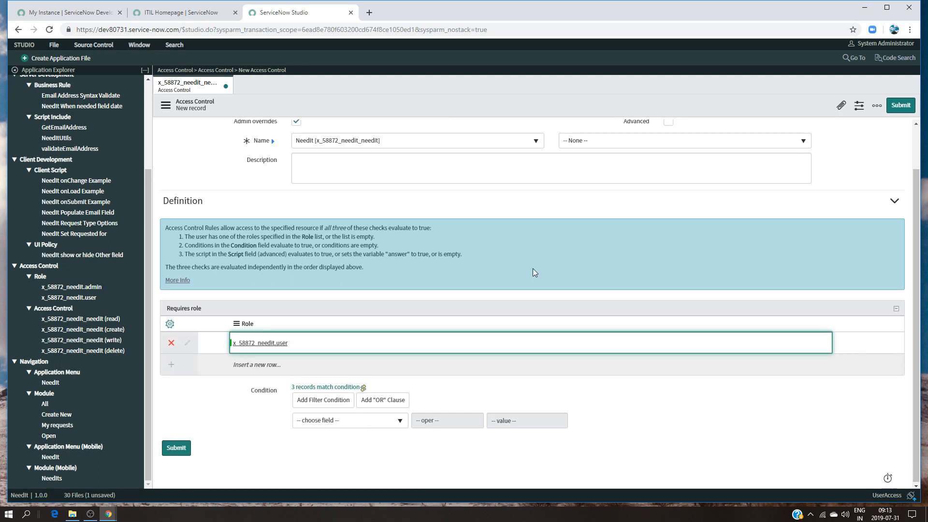
scroll(530, 268, up, 1)
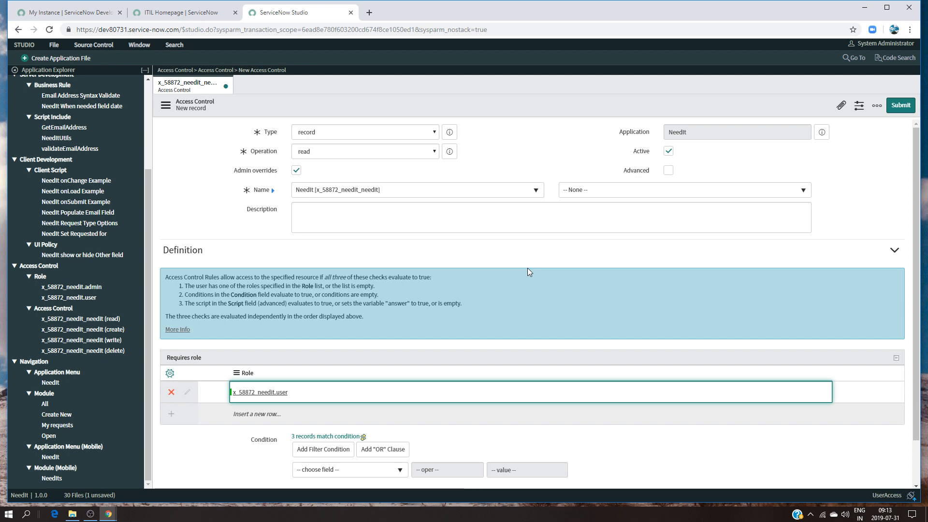
scroll(527, 268, down, 1)
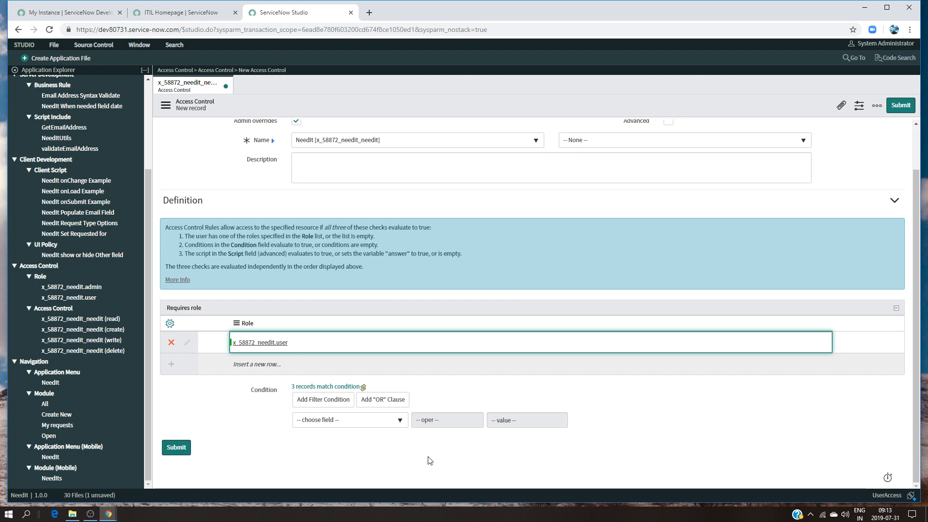
Set the access control's condition to Requested for is (dynamic) Me
click(372, 421)
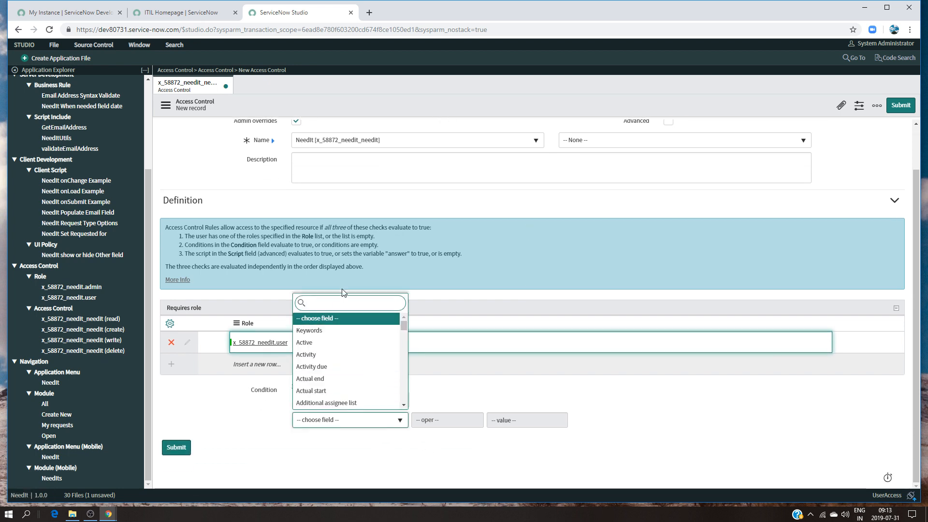
text(requeste)
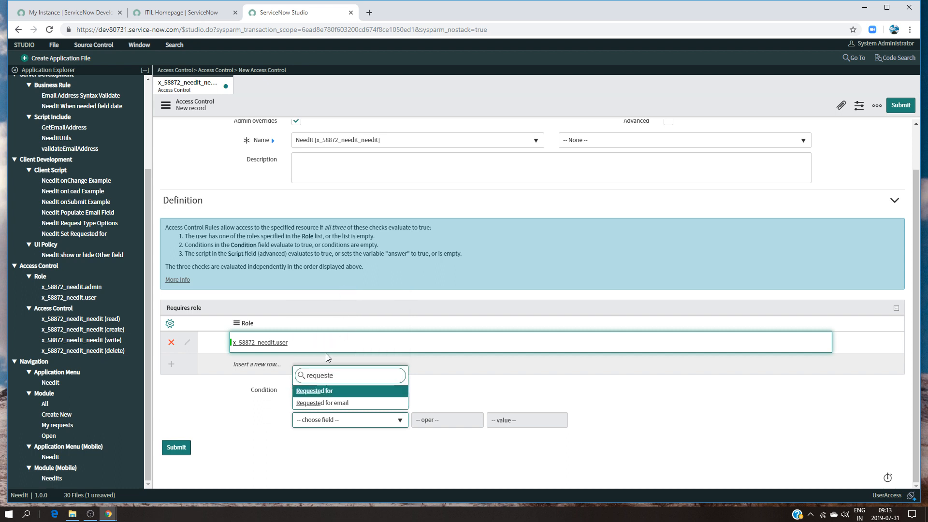
click(319, 391)
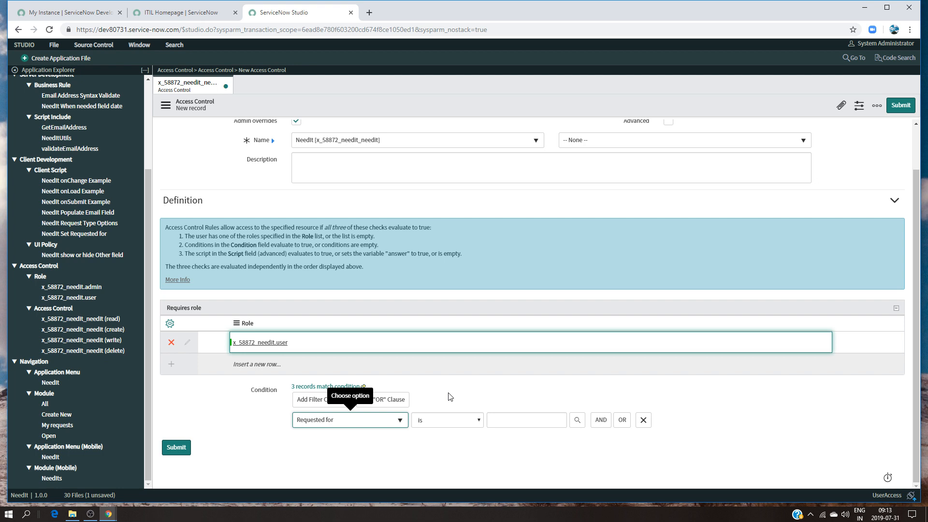
click(466, 421)
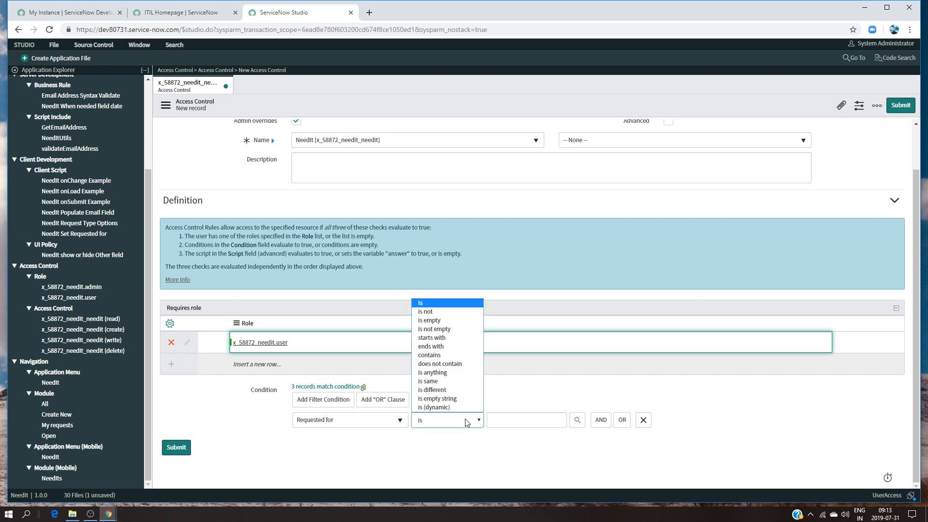
click(458, 407)
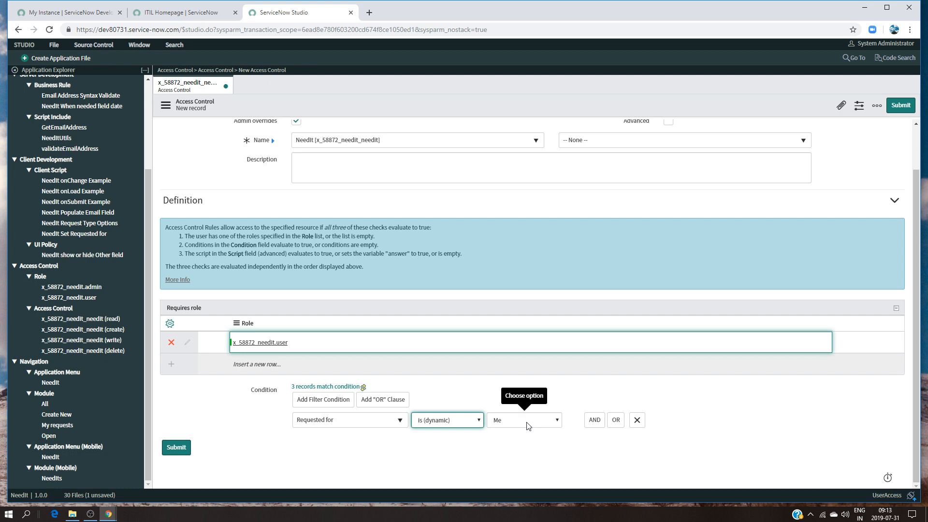
Submit the new read access control and accept the security rules verification for x_58872_needit_needit
click(901, 105)
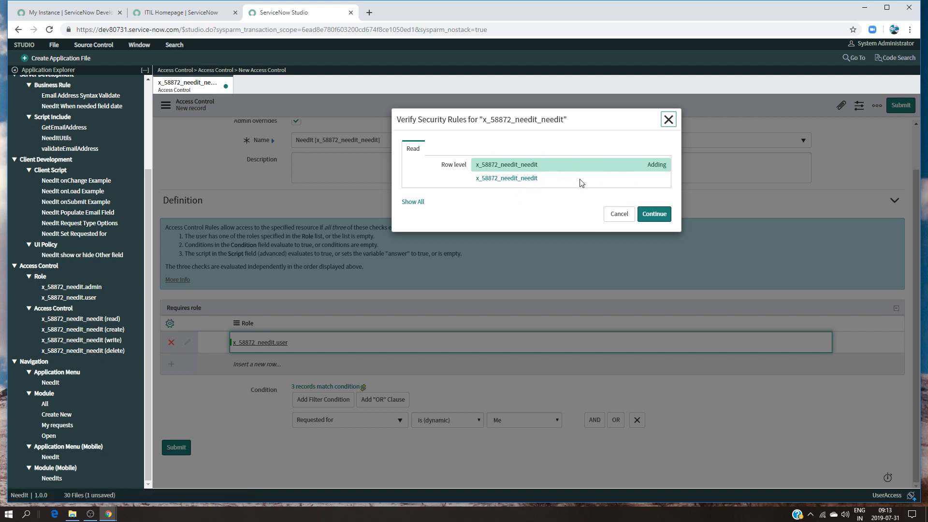
click(654, 214)
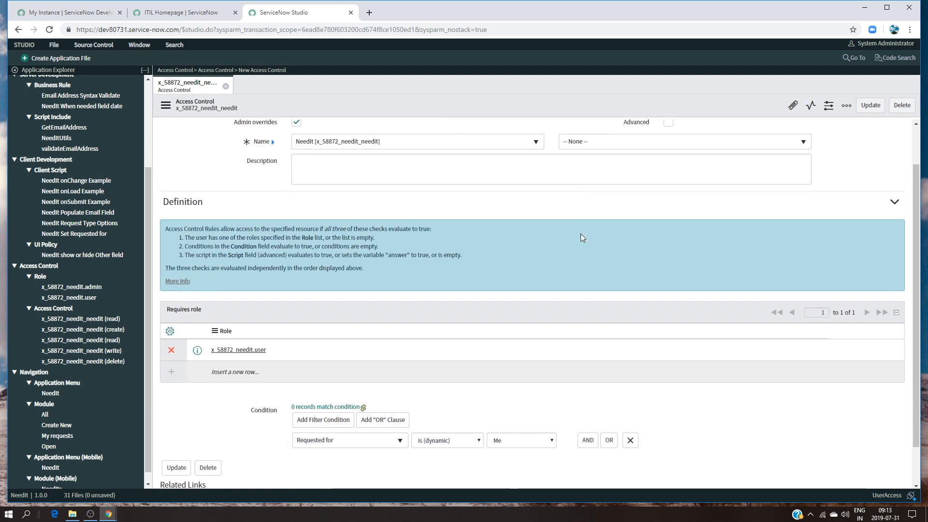
scroll(581, 237, down, 1)
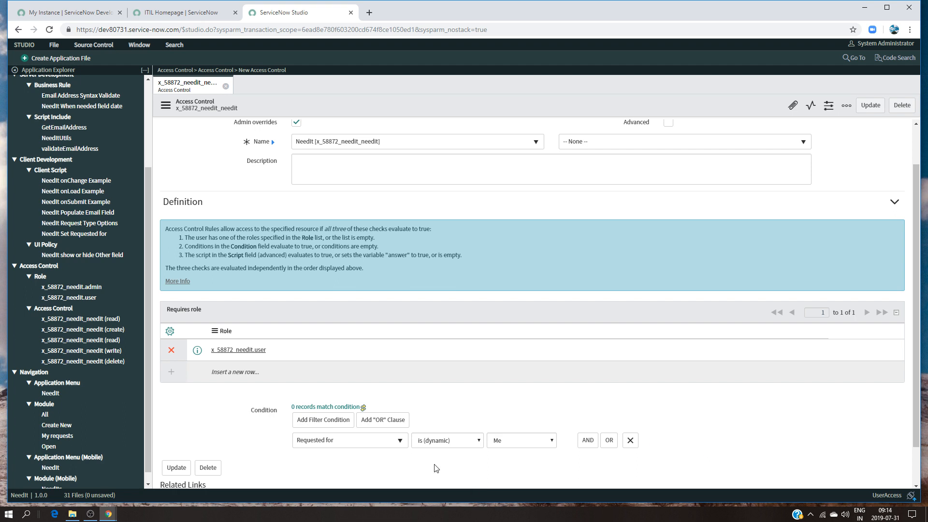
Open the default x_58872_needit_needit (read) access control, review its required role, and close both access control records
click(118, 321)
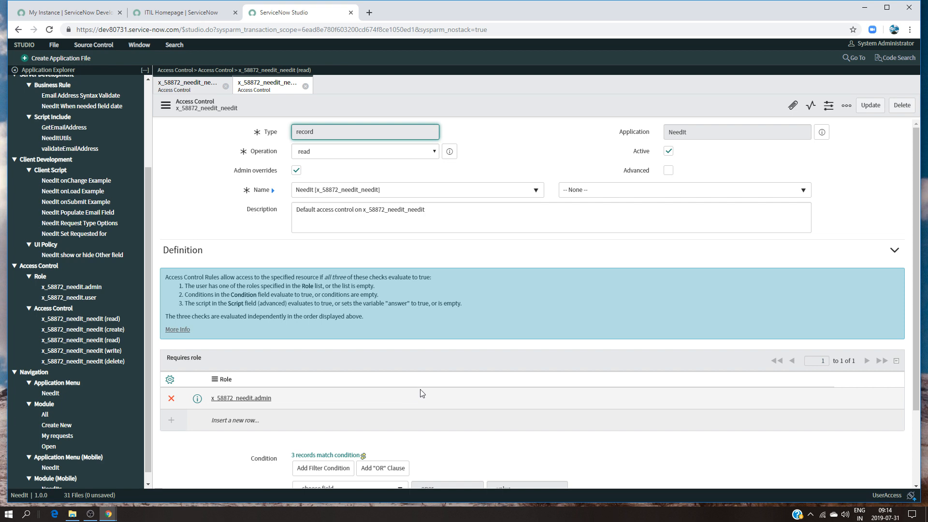
scroll(413, 396, down, 2)
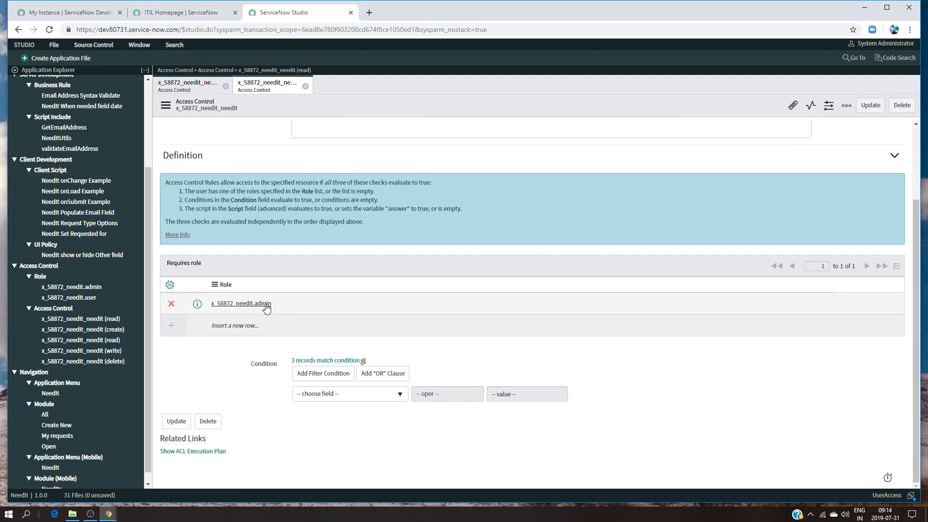
scroll(447, 312, up, 1)
scroll(447, 312, up, 2)
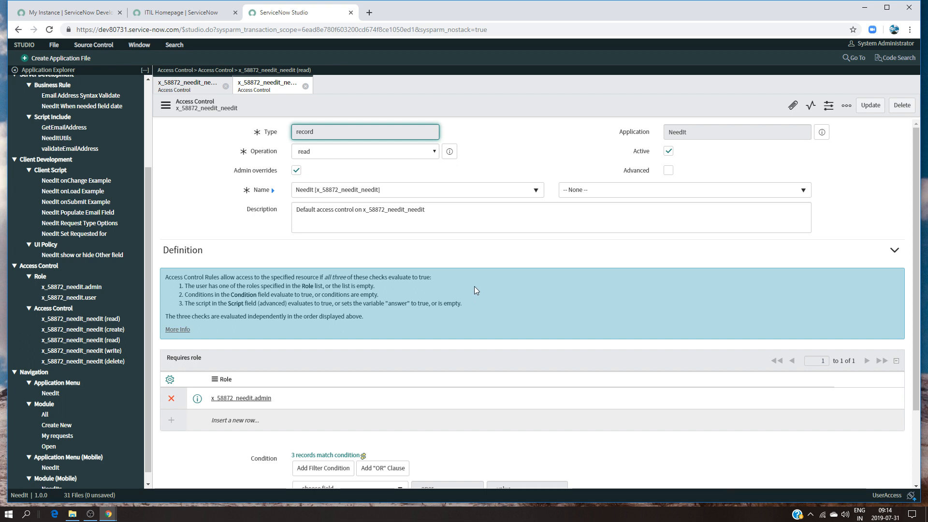
click(305, 86)
click(225, 86)
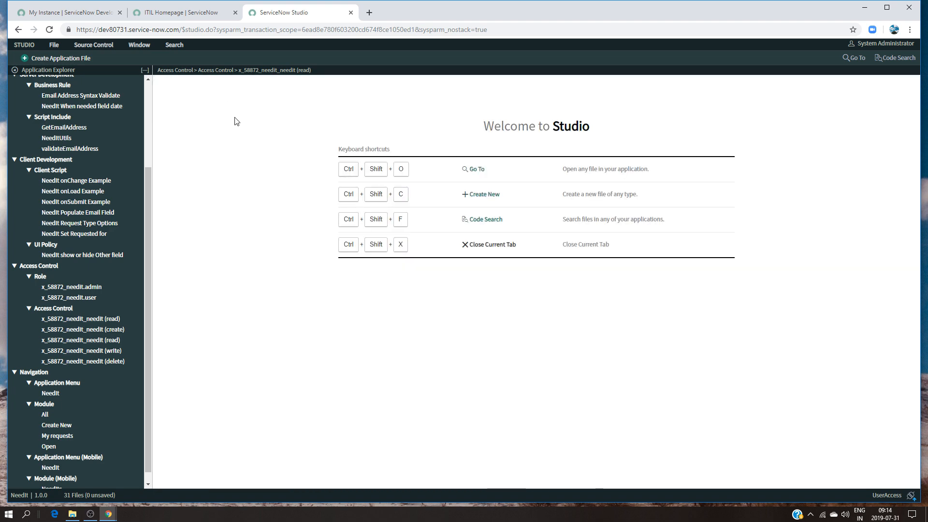
Return to the ITIL Homepage and impersonate the first user listed under recent impersonations
click(188, 15)
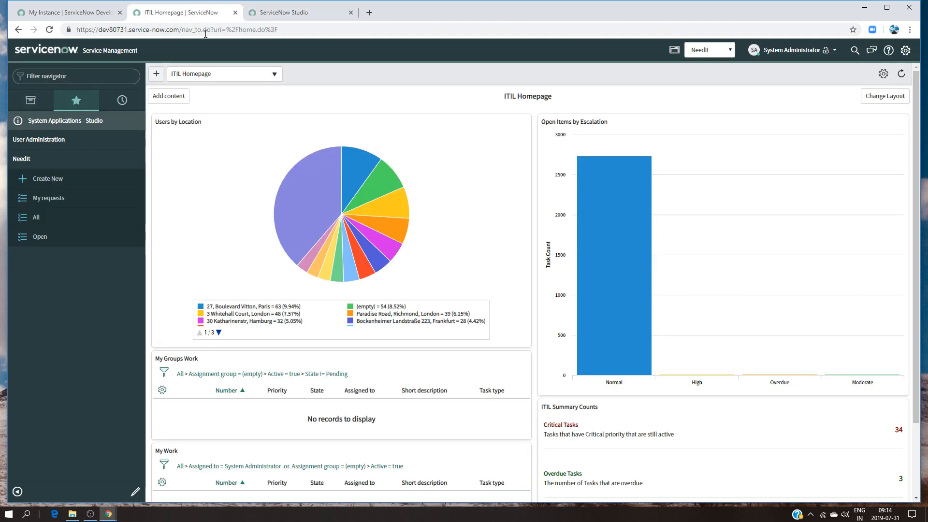
click(806, 51)
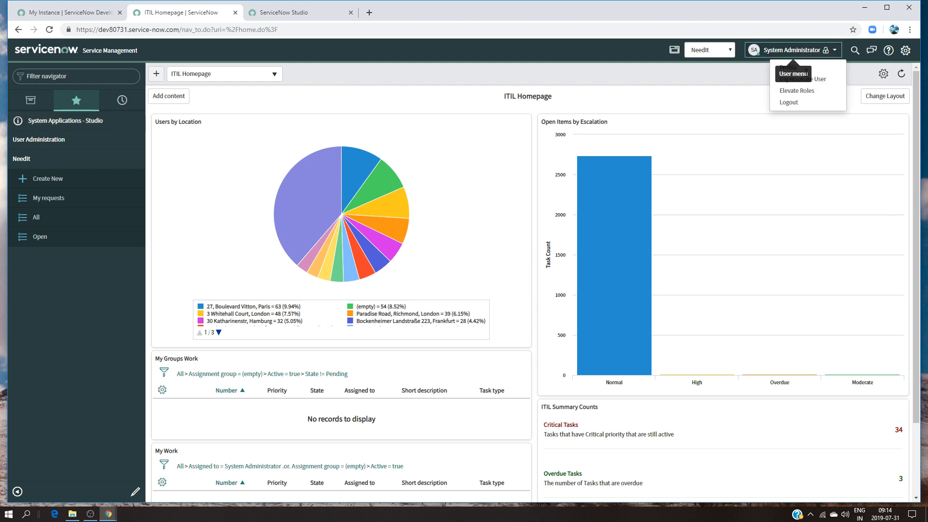
click(804, 80)
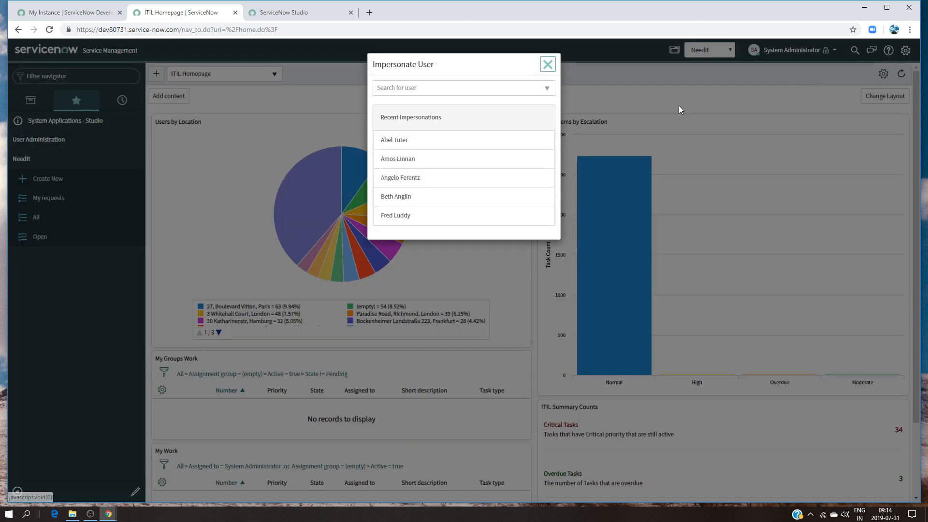
click(420, 144)
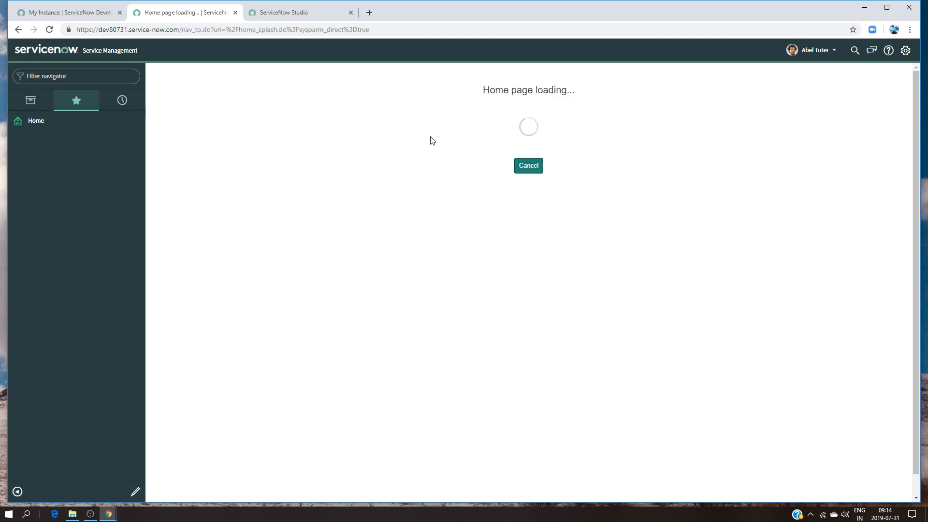
Open the x_58872_needit_needit table list as the impersonated user to check which records are accessible
click(75, 76)
text(x_58872_needit_needit)
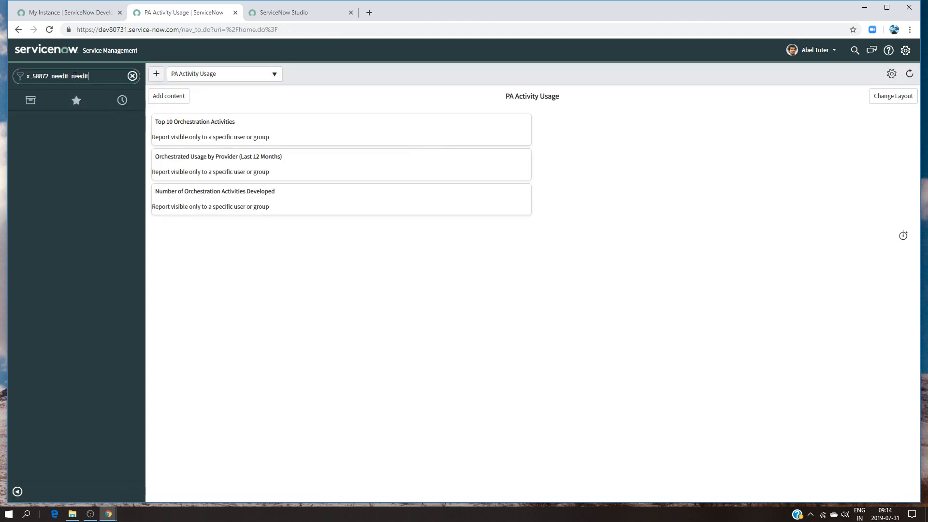
text(.list)
key(Return)
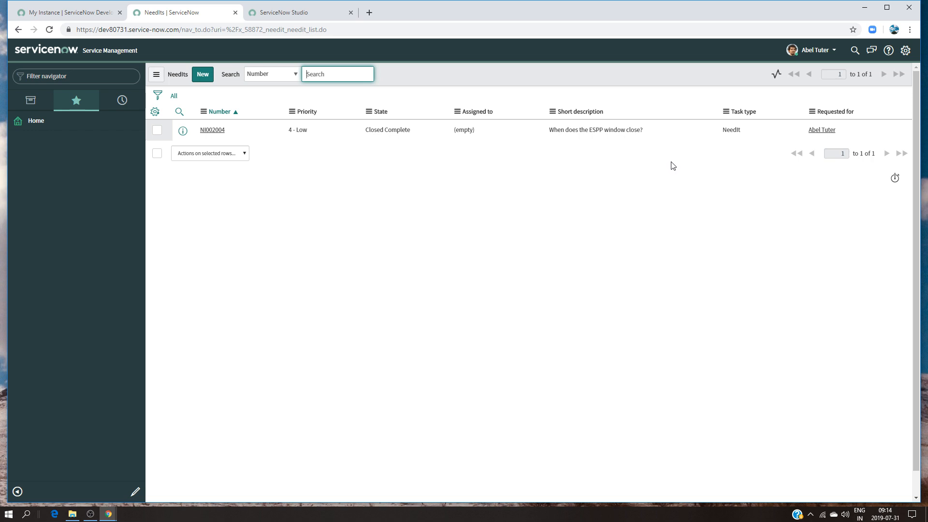
Impersonate the fifth user listed under recent impersonations and open the x_58872_needit_needit table list
click(807, 52)
click(816, 81)
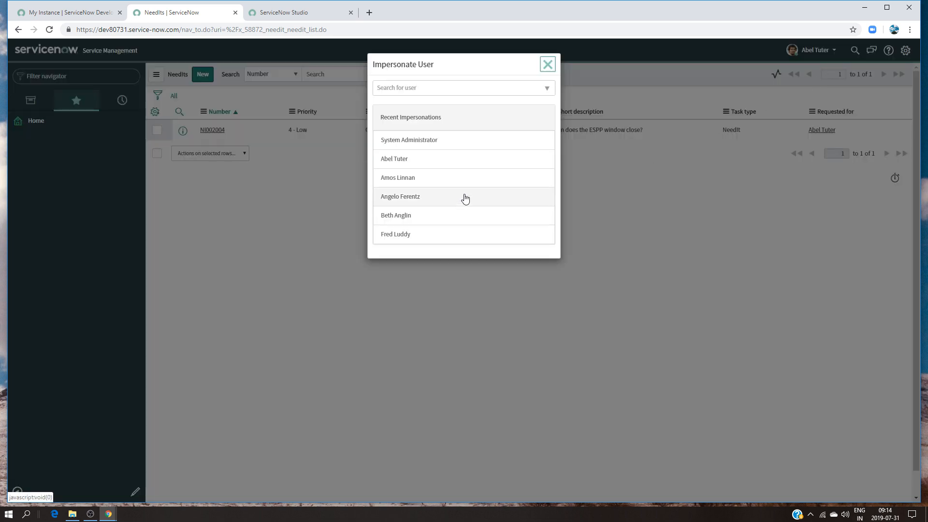
click(487, 209)
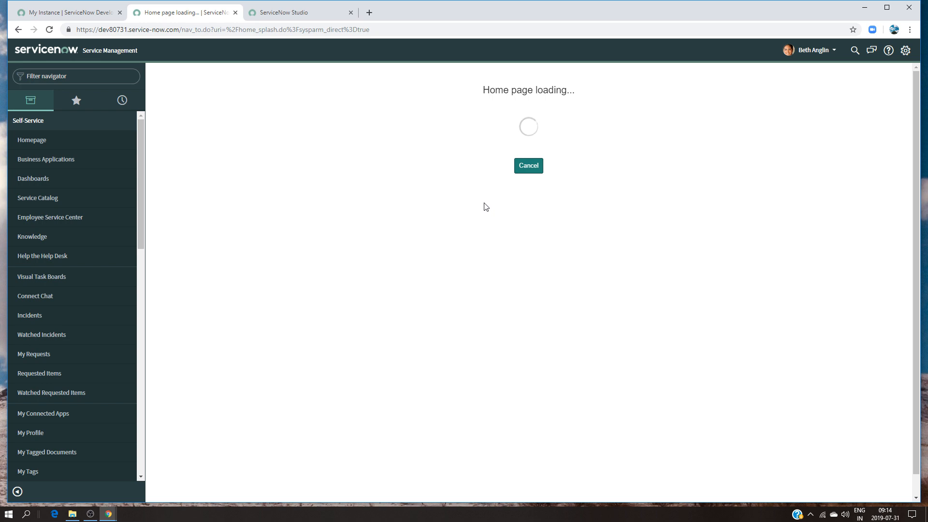
click(78, 78)
text(x_58872_needit_needit)
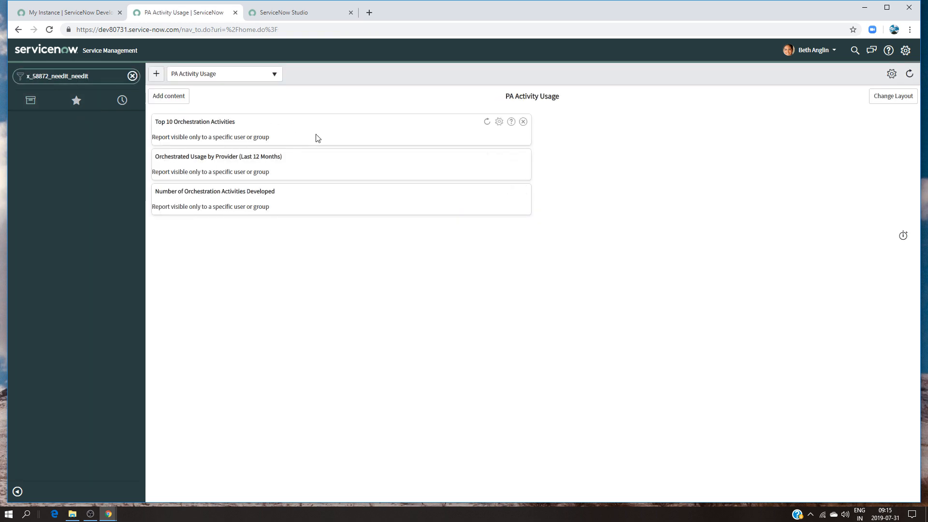
text(.list)
key(Return)
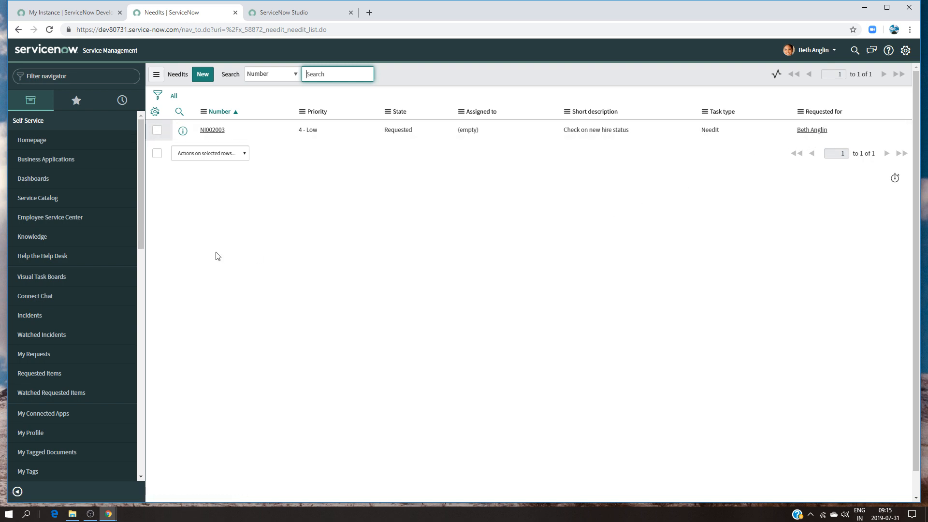
Switch the impersonation back to System Administrator and open the x_58872_needit_needit table list
click(816, 52)
click(810, 80)
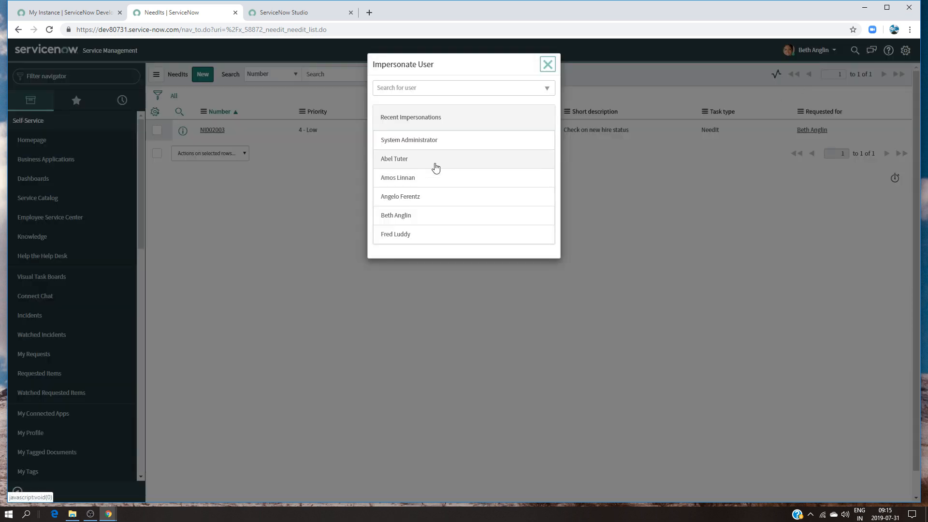
click(445, 141)
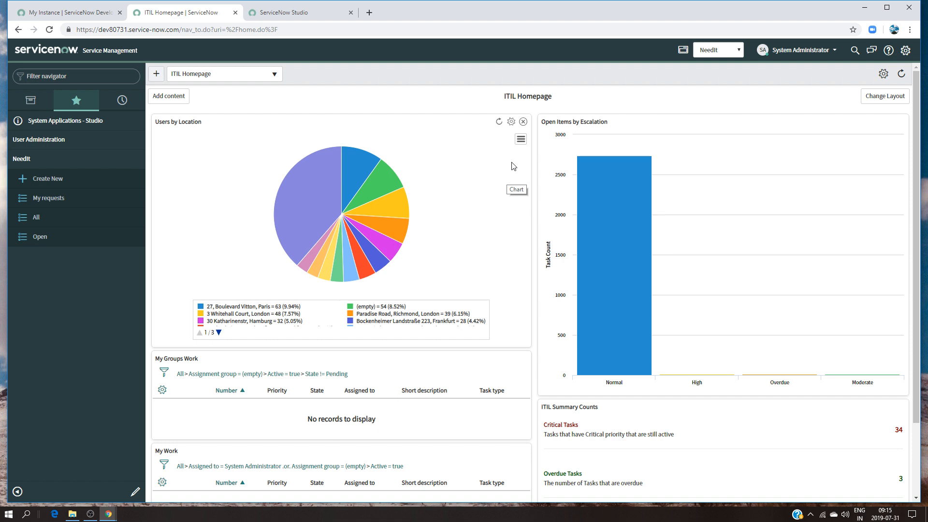
click(86, 75)
text(x_58872_needit_needit)
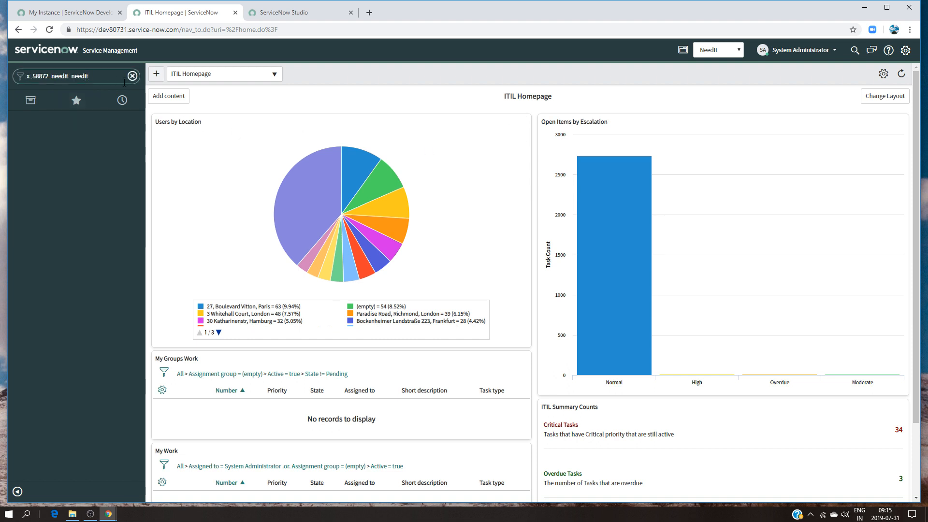
text(.list)
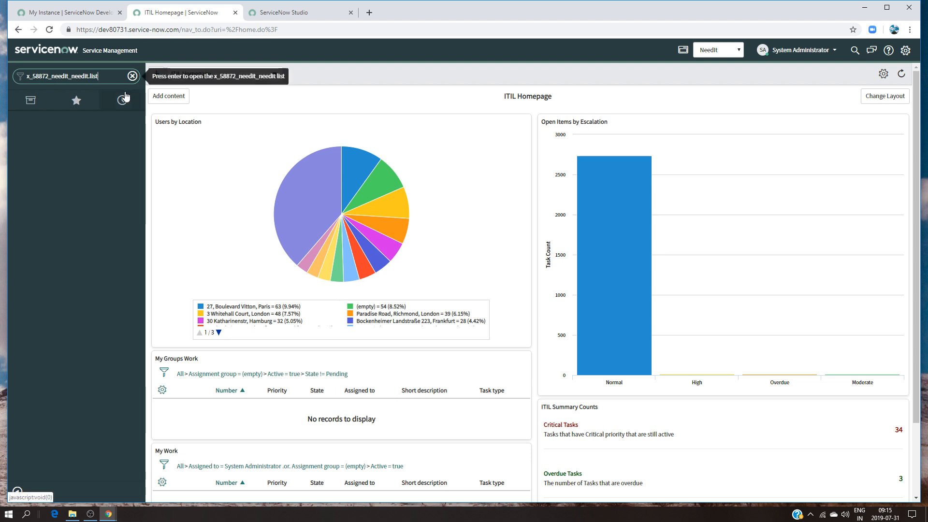
key(Return)
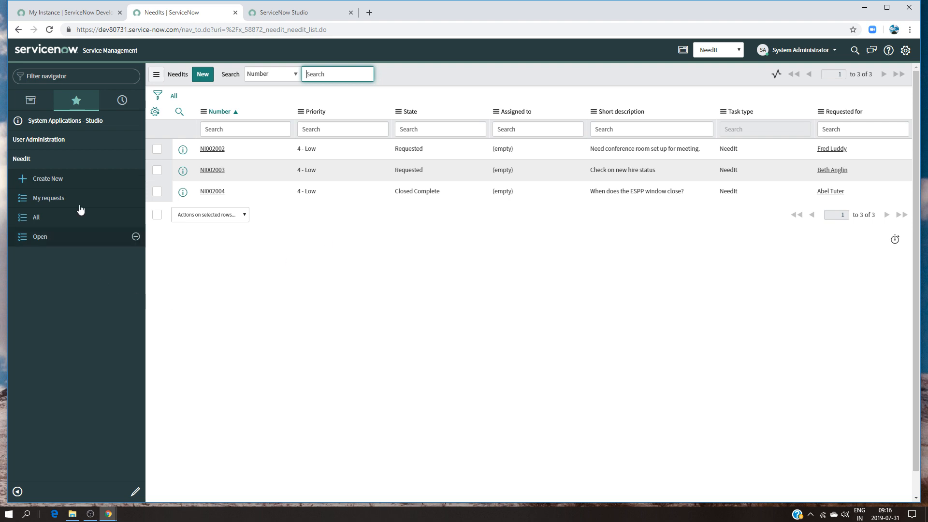
Impersonate the first user listed under recent impersonations and filter the navigator by "need" to check the available NeedIt modules
click(71, 76)
click(814, 55)
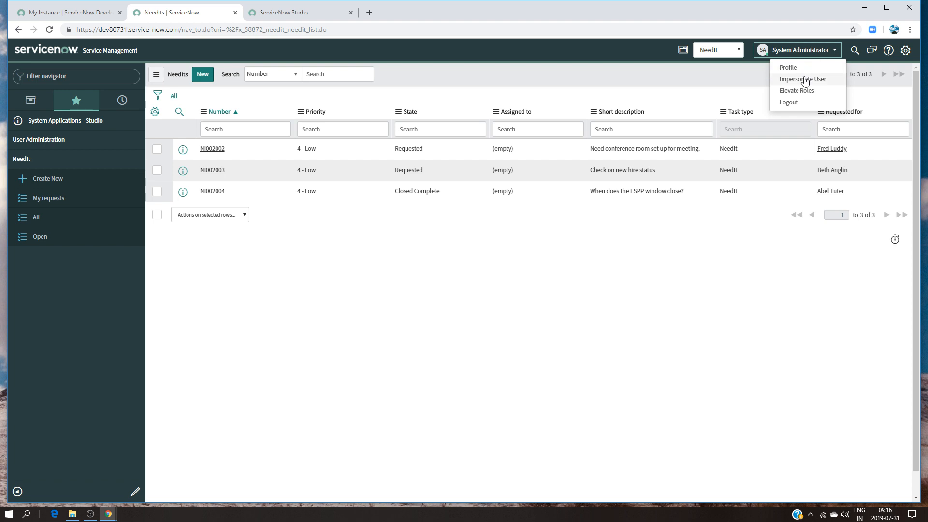
click(815, 78)
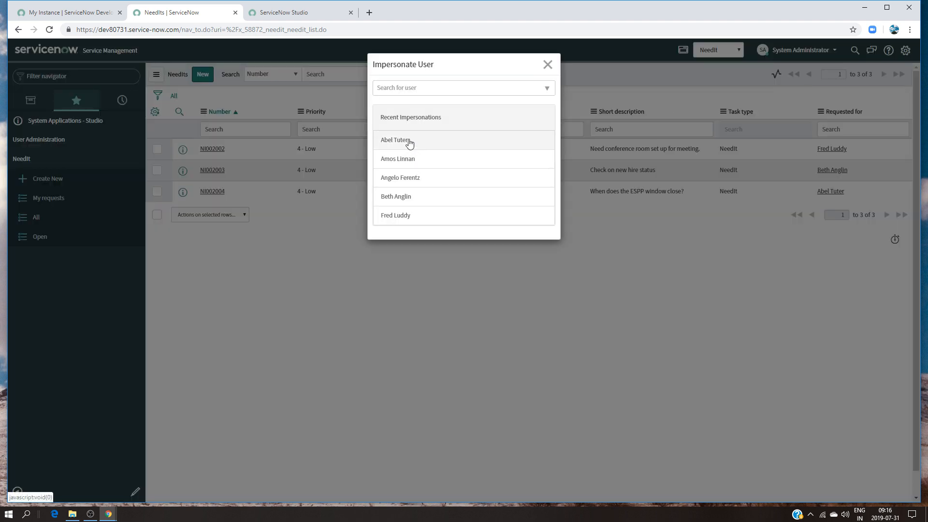
click(409, 142)
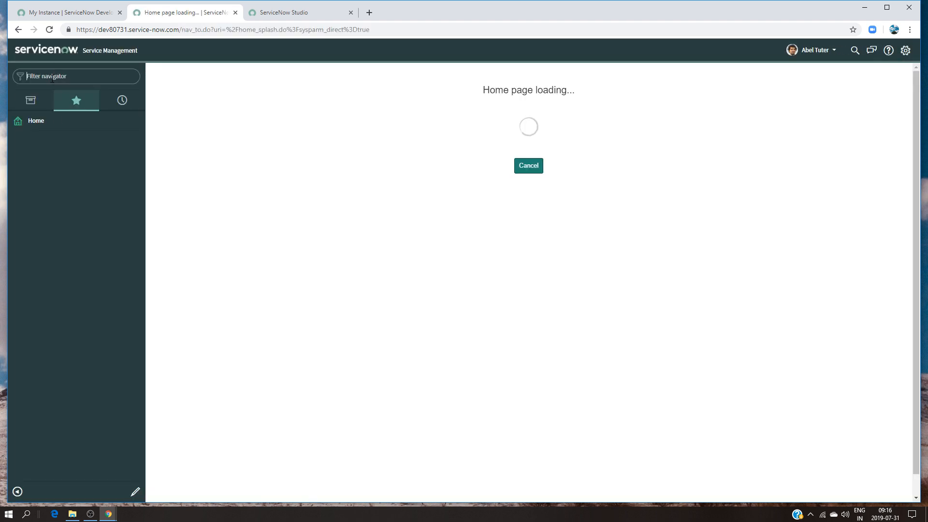
text(need)
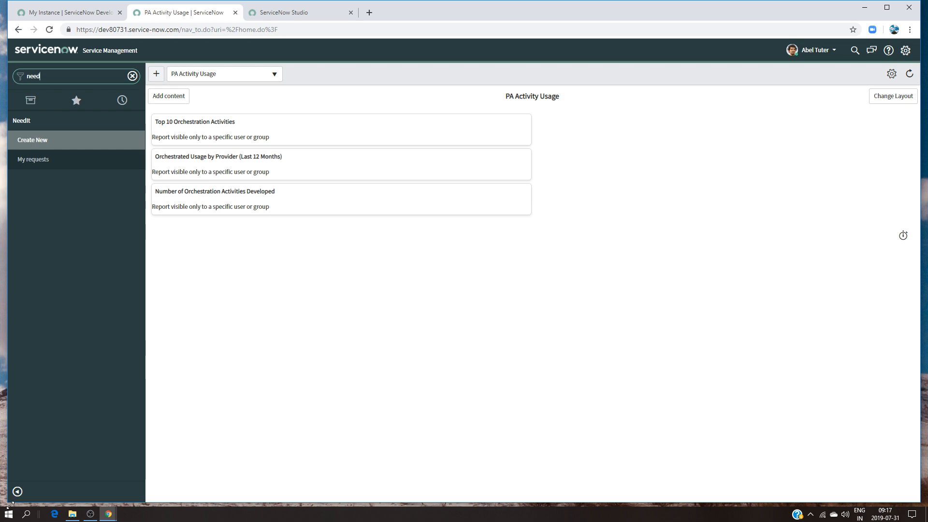
click(89, 516)
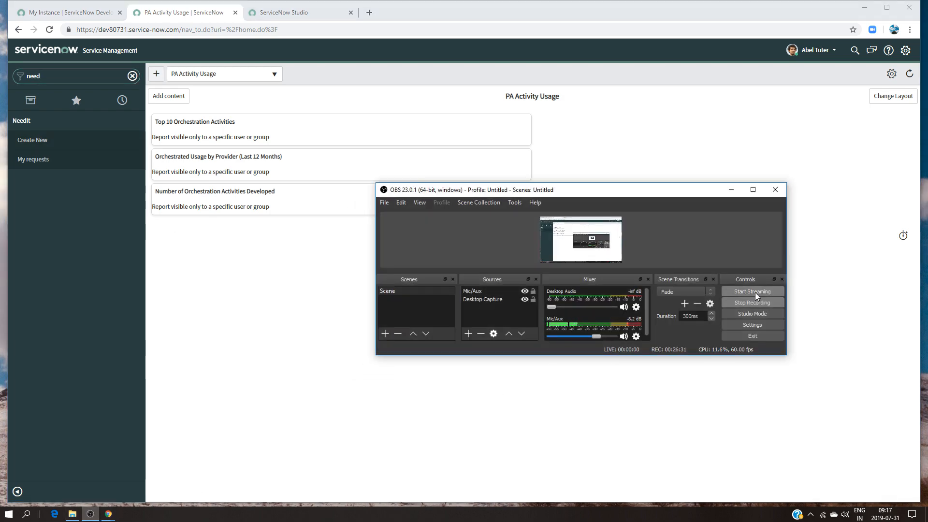